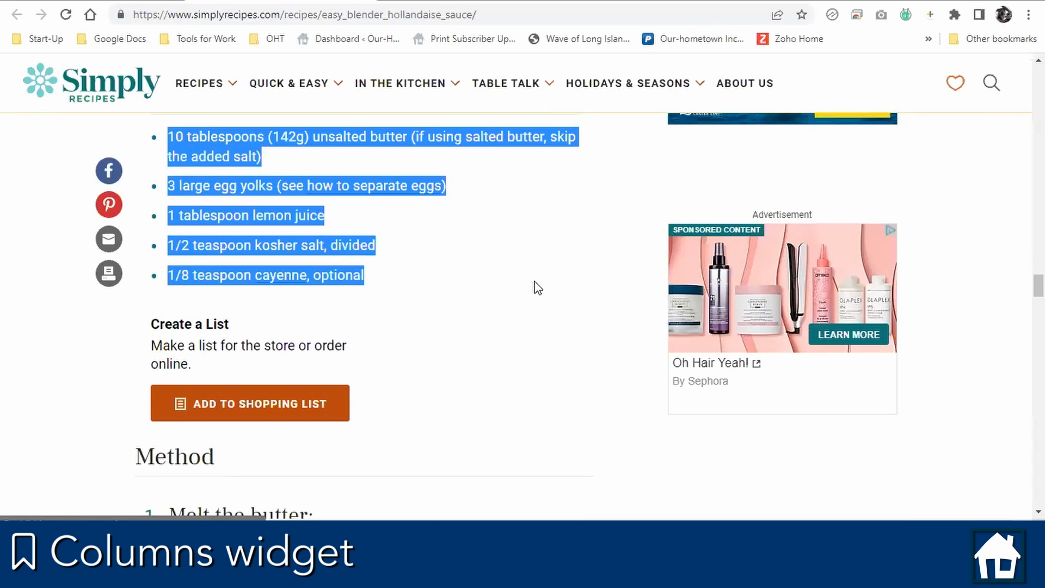
Copy the selected hollandaise recipe details and ingredients from the web page and switch to the WordPress article editor
{"action": "right_click", "coordinate": [302, 268]}
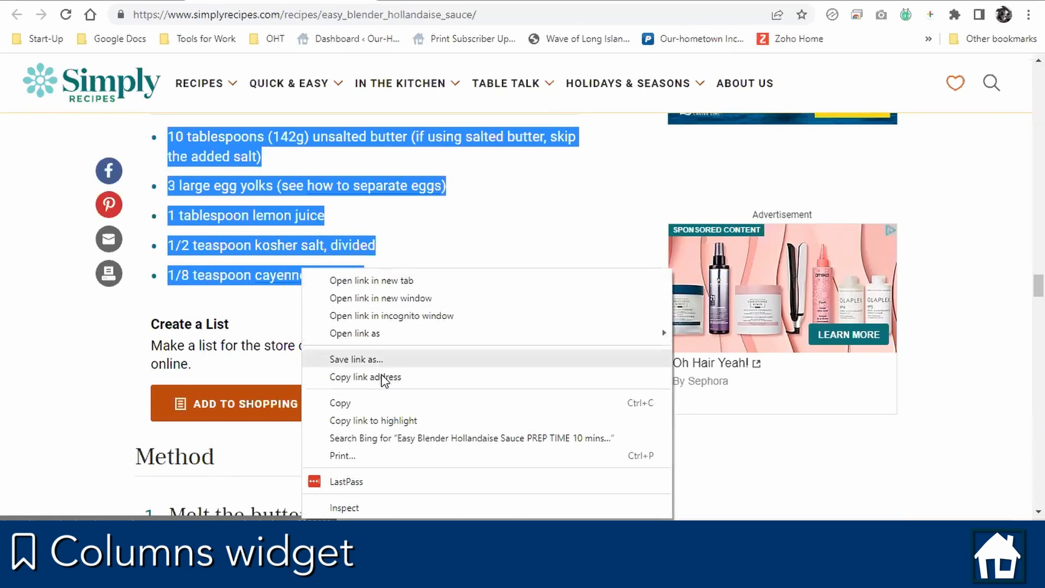
{"action": "left_click", "coordinate": [380, 401]}
{"action": "left_click", "coordinate": [136, 0]}
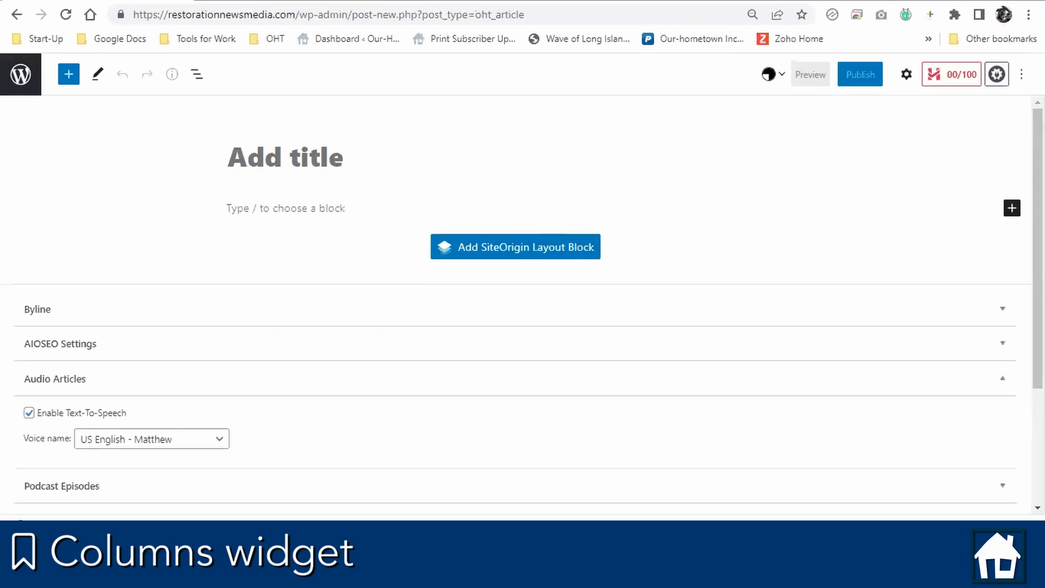
Enter "Hollandaise Sauce" as the title of the new article
{"action": "left_click", "coordinate": [309, 158]}
{"action": "type", "text": "Holl"}
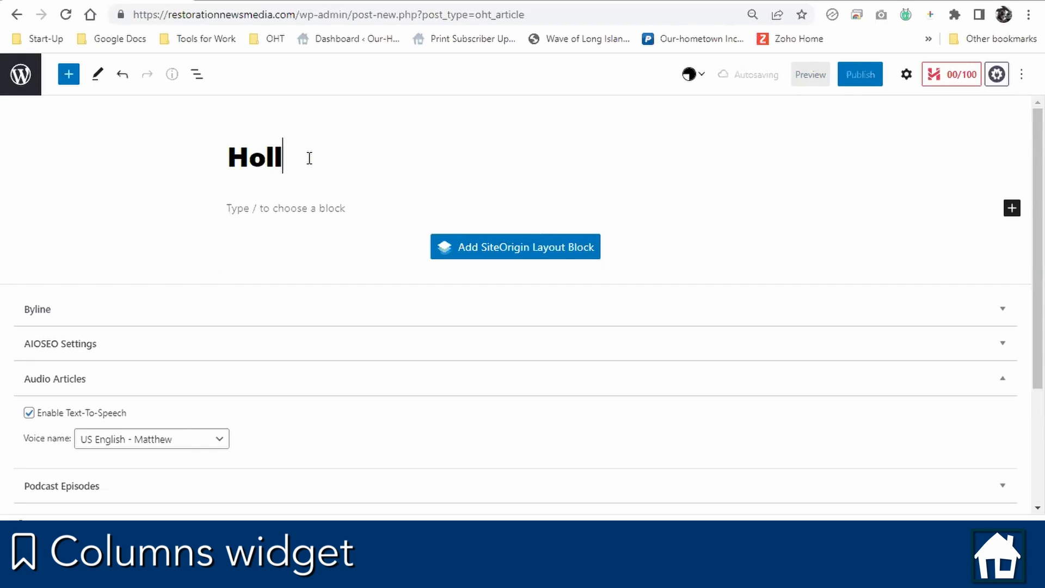
{"action": "type", "text": "andaise "}
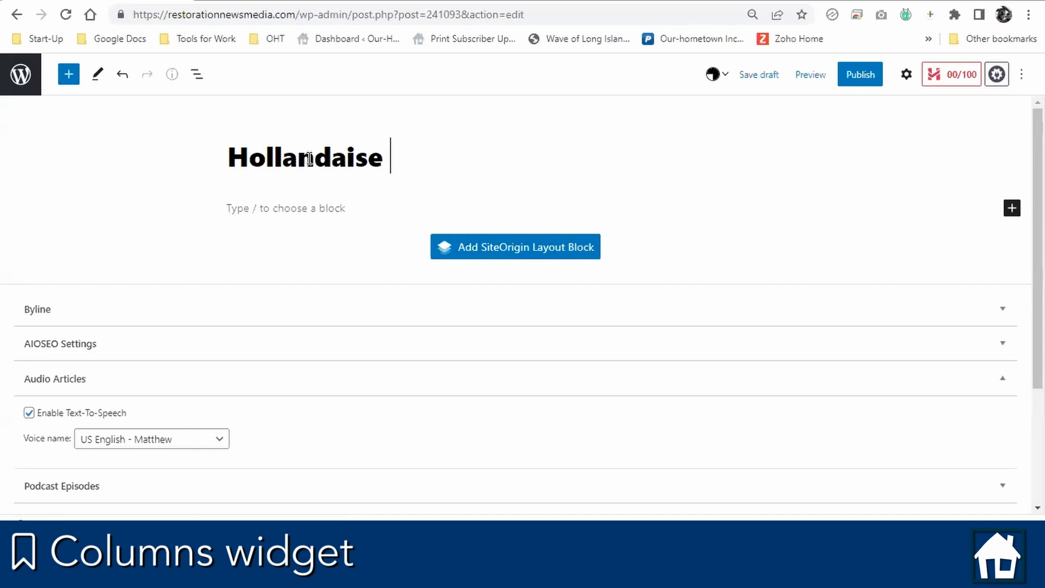
{"action": "type", "text": "Sauce"}
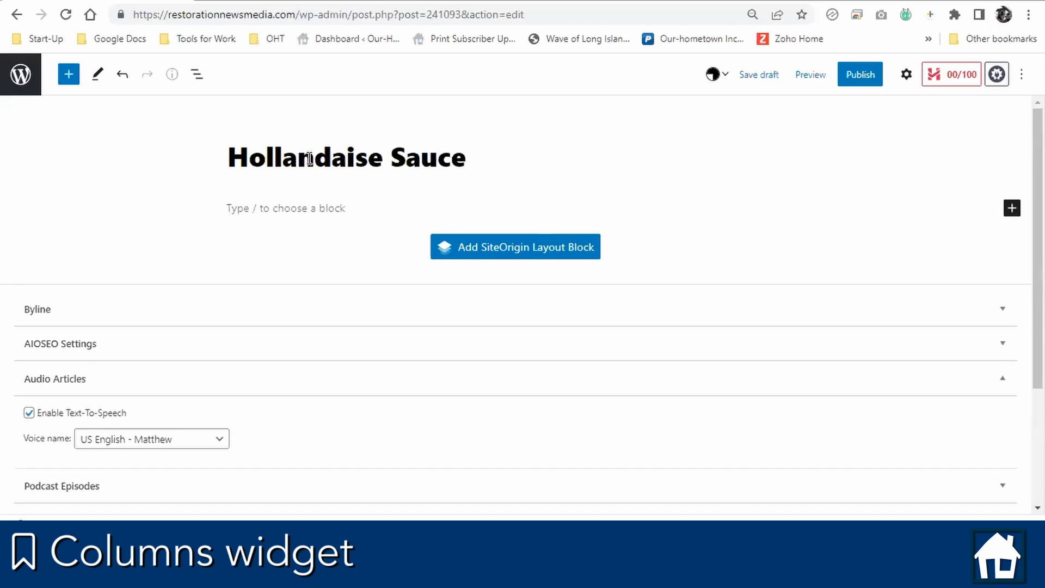
Insert a Columns block below the title with the equal 50 / 50 two-column layout
{"action": "left_click", "coordinate": [436, 212]}
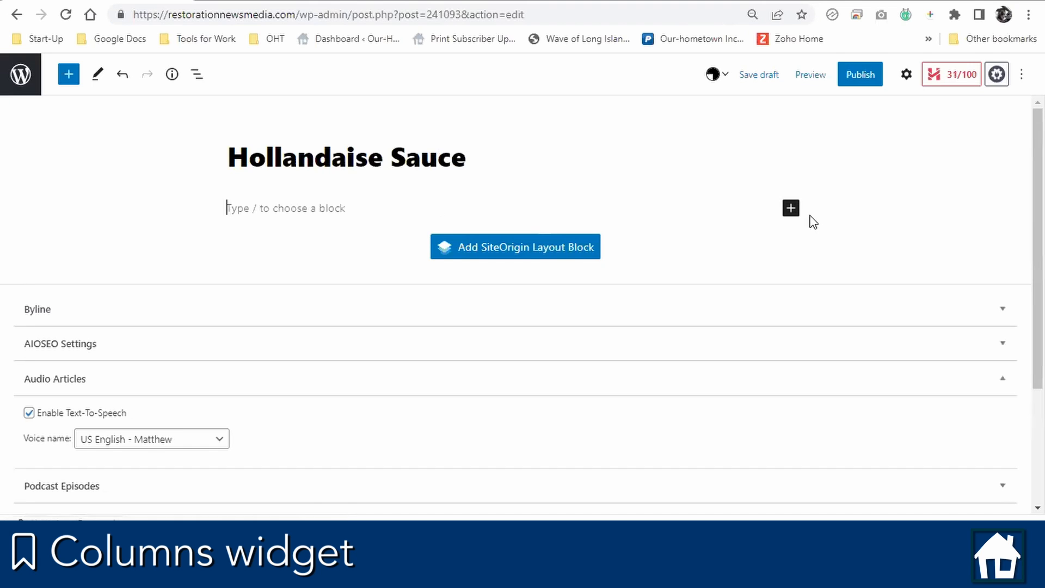
{"action": "left_click", "coordinate": [797, 210]}
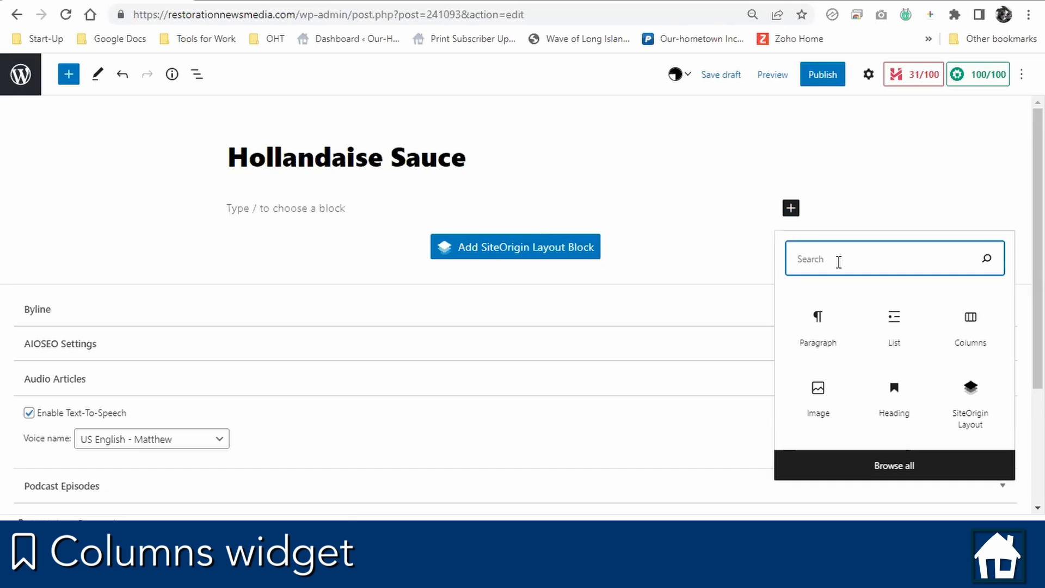
{"action": "type", "text": "col"}
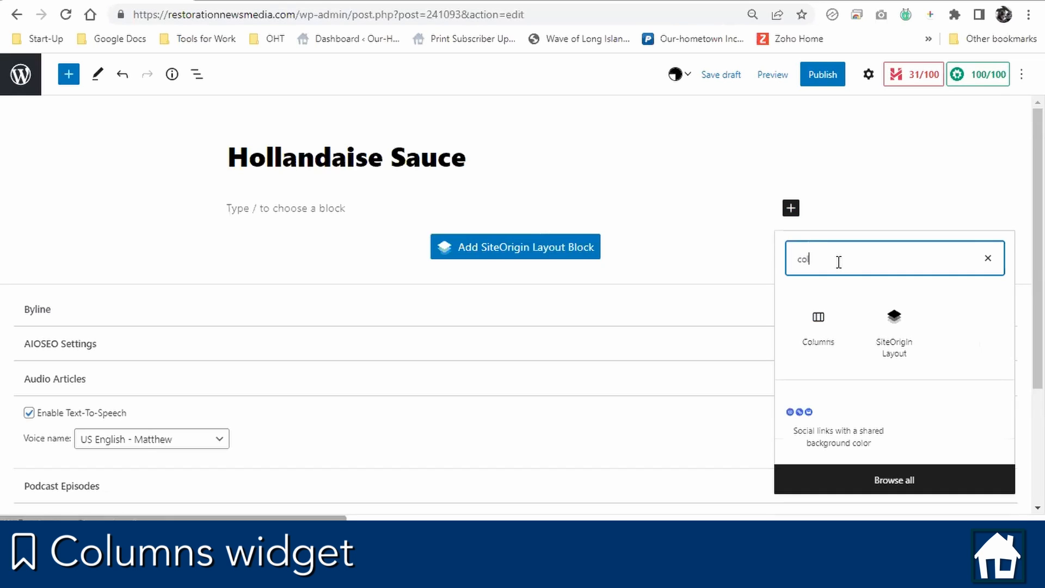
{"action": "left_click", "coordinate": [828, 334]}
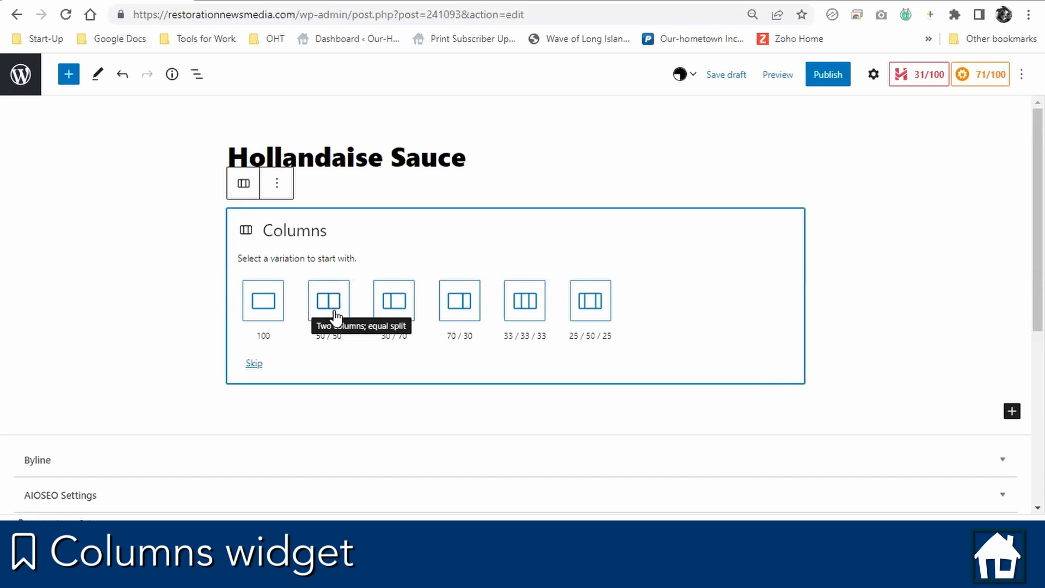
{"action": "left_click", "coordinate": [330, 305]}
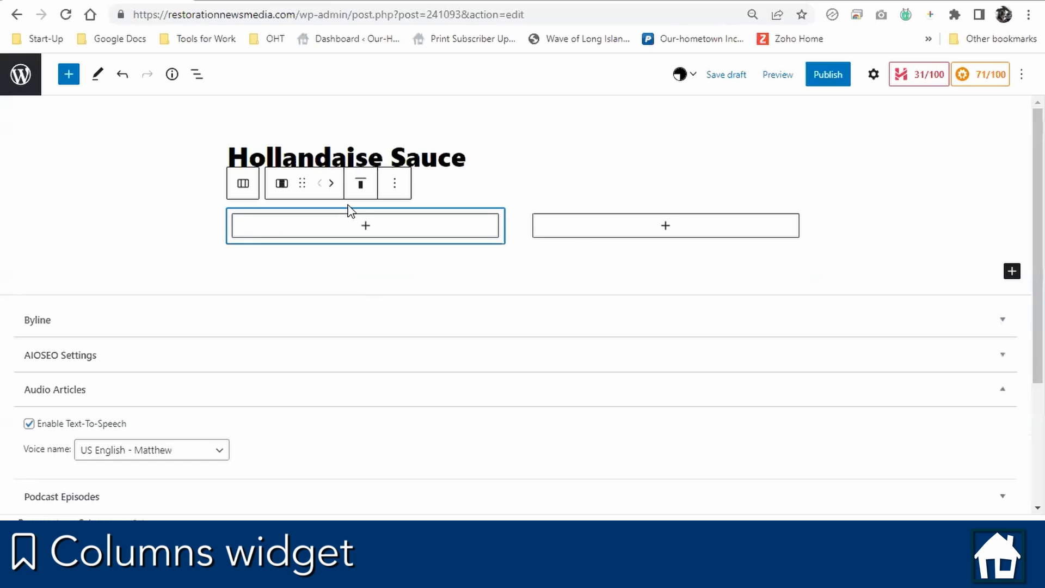
Add a paragraph block to the second column and paste the copied recipe text into it
{"action": "left_click", "coordinate": [581, 233]}
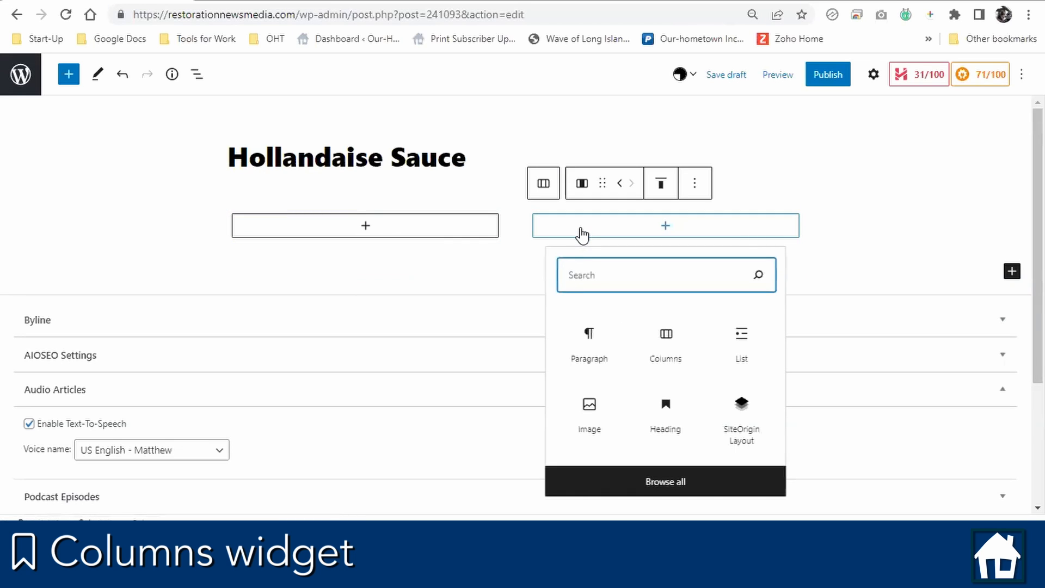
{"action": "left_click", "coordinate": [600, 343]}
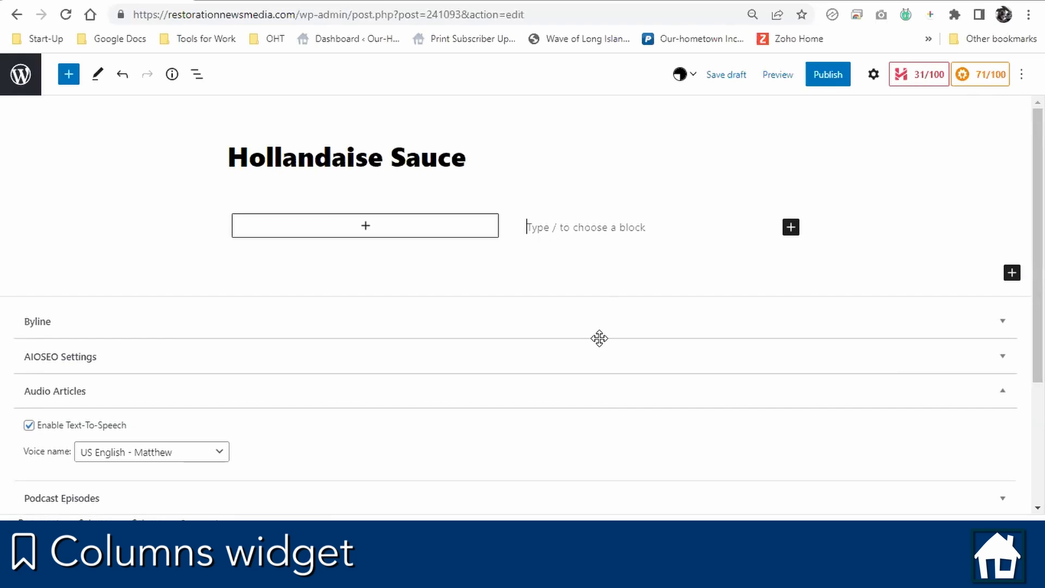
{"action": "right_click", "coordinate": [617, 227]}
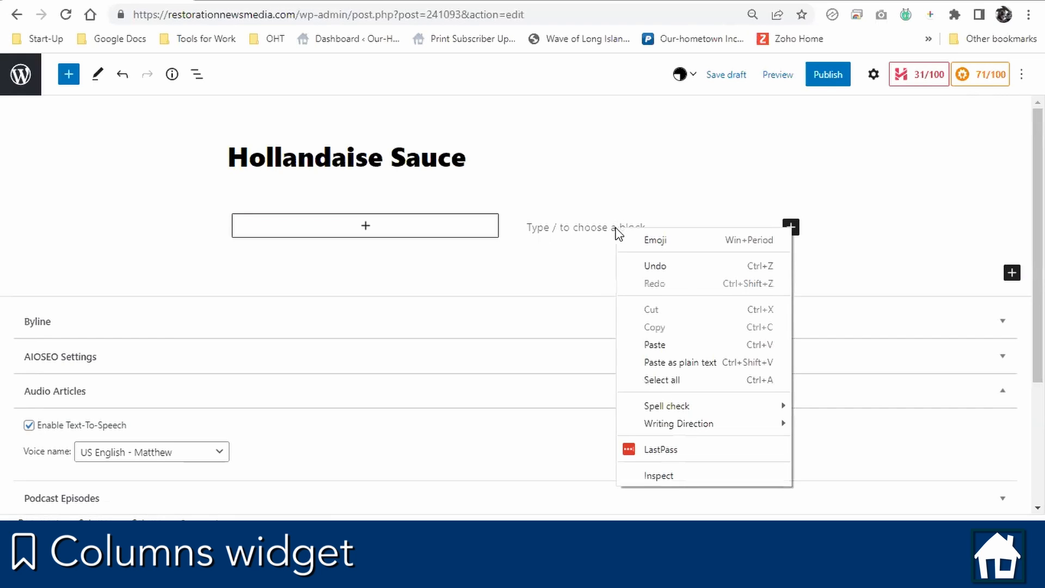
{"action": "left_click", "coordinate": [663, 355]}
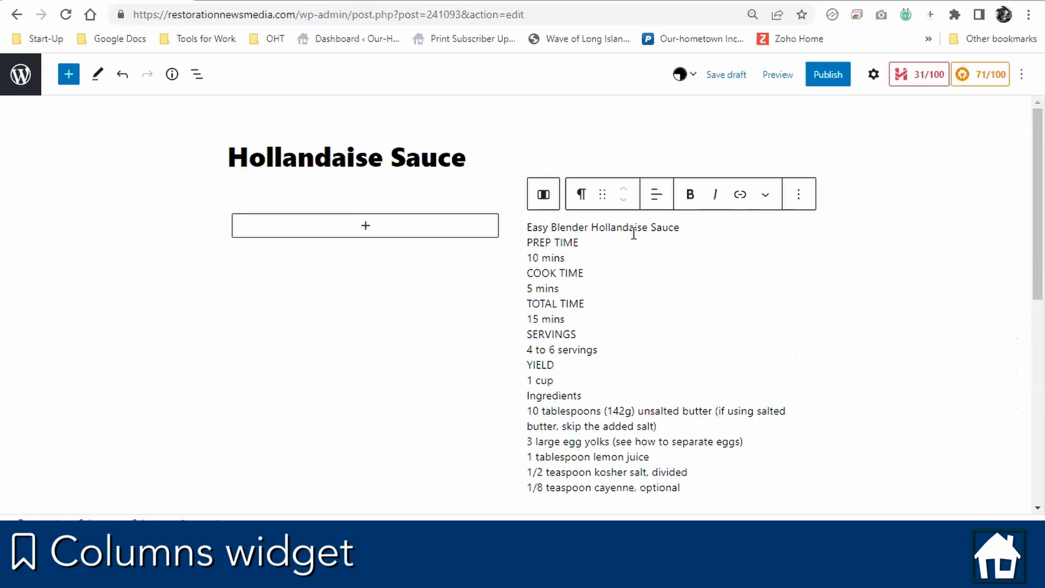
{"action": "scroll", "coordinate": [641, 410], "scroll_direction": "down", "scroll_amount": 4}
{"action": "scroll", "coordinate": [643, 410], "scroll_direction": "up", "scroll_amount": 4}
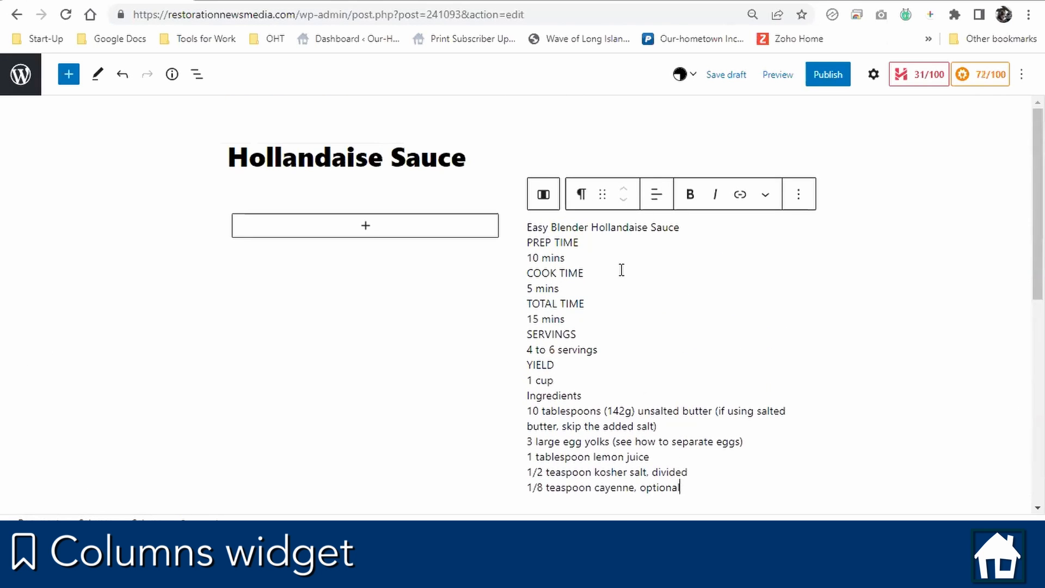
Make the recipe name line and the PREP TIME and COOK TIME labels bold in the pasted text
{"action": "left_click", "coordinate": [620, 240]}
{"action": "left_click_drag", "start_coordinate": [579, 243], "coordinate": [524, 232]}
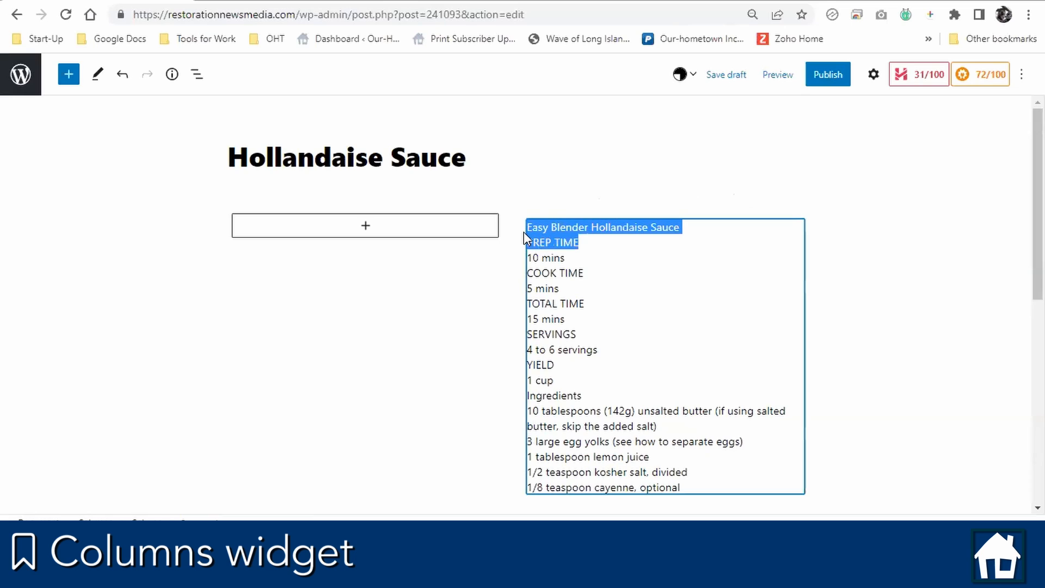
{"action": "left_click", "coordinate": [689, 195]}
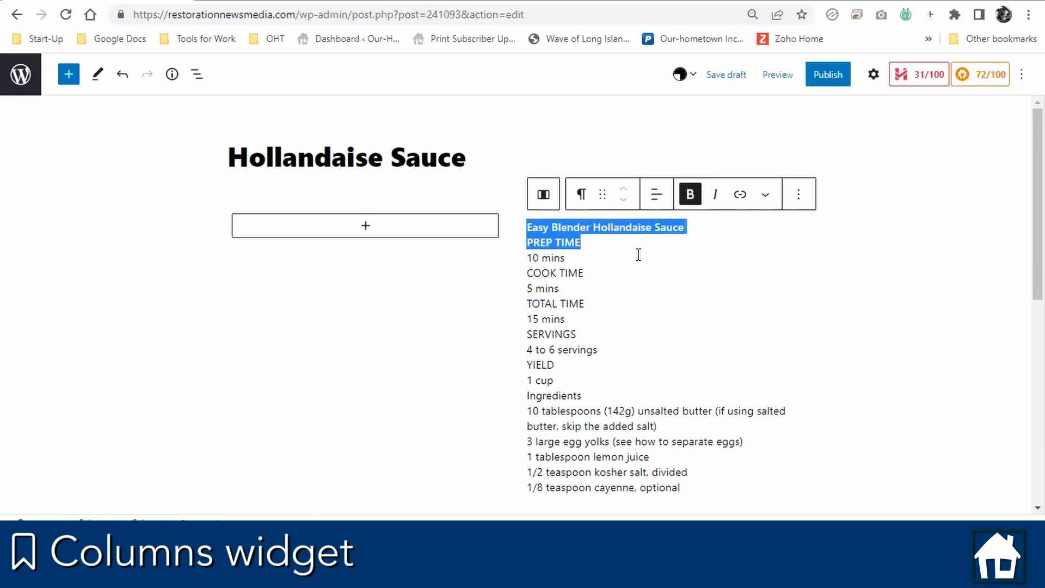
{"action": "left_click_drag", "start_coordinate": [590, 276], "coordinate": [527, 274]}
{"action": "left_click", "coordinate": [690, 197]}
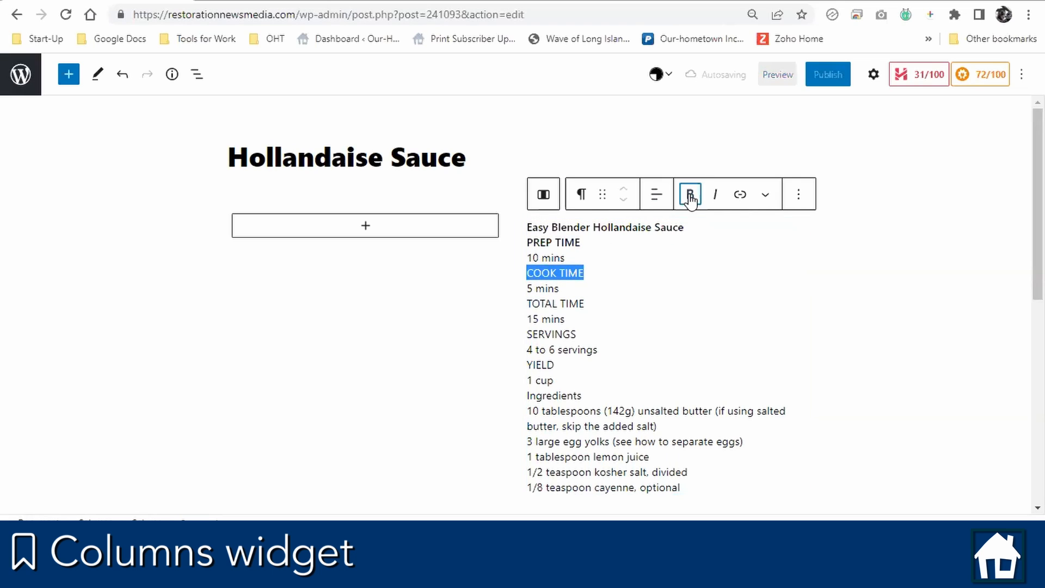
Make the TOTAL TIME, SERVINGS and YIELD labels bold in the recipe paragraph
{"action": "left_click_drag", "start_coordinate": [585, 304], "coordinate": [521, 300]}
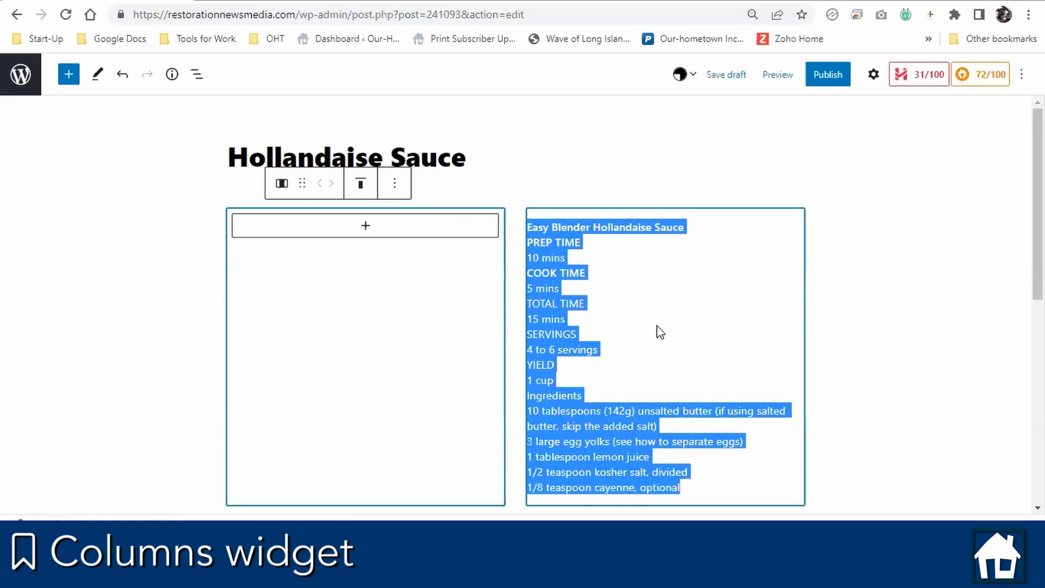
{"action": "left_click", "coordinate": [909, 386]}
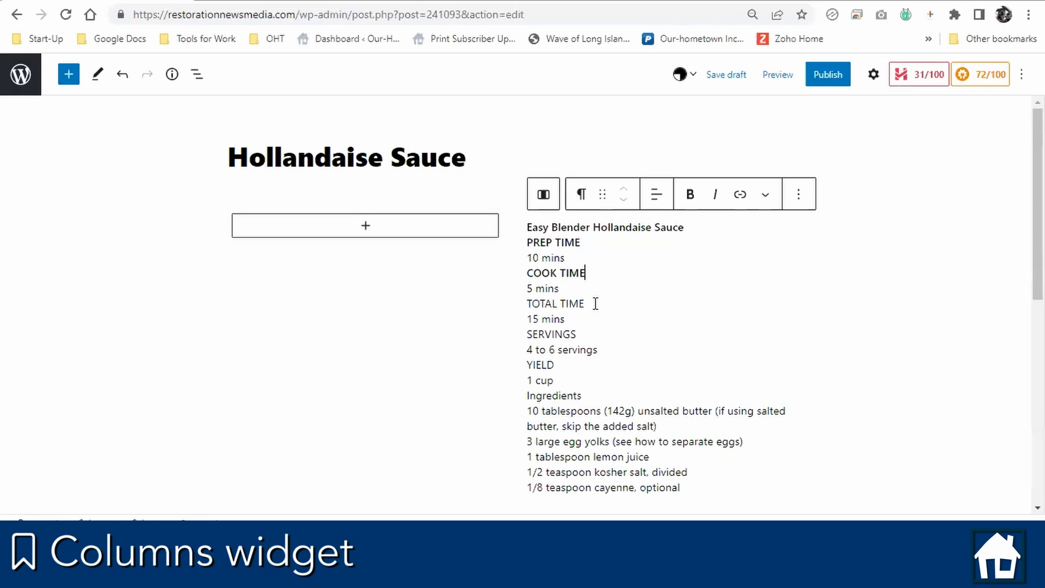
{"action": "left_click_drag", "start_coordinate": [596, 304], "coordinate": [526, 303]}
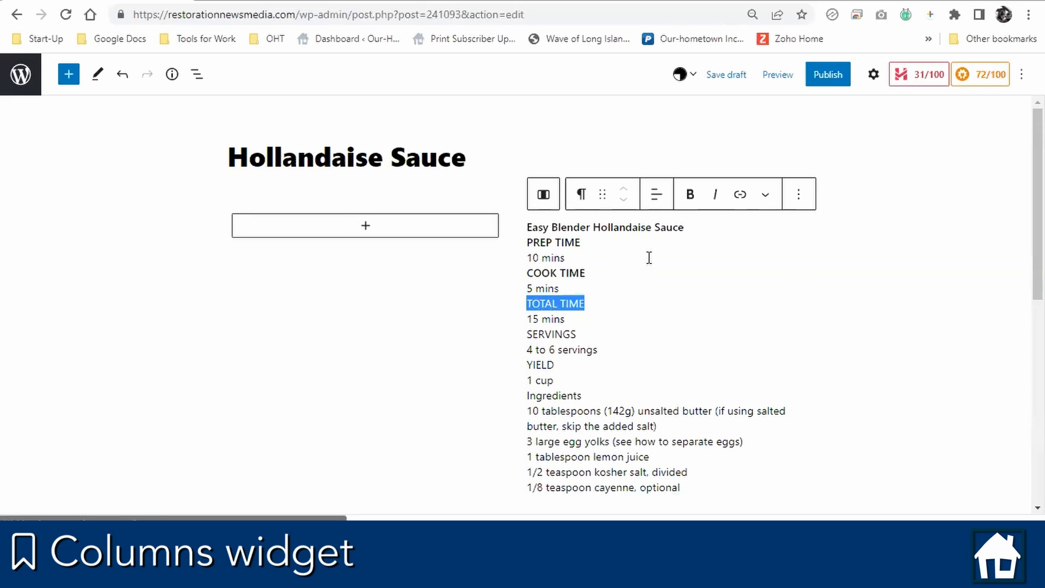
{"action": "left_click", "coordinate": [690, 197]}
{"action": "left_click_drag", "start_coordinate": [577, 334], "coordinate": [528, 335]}
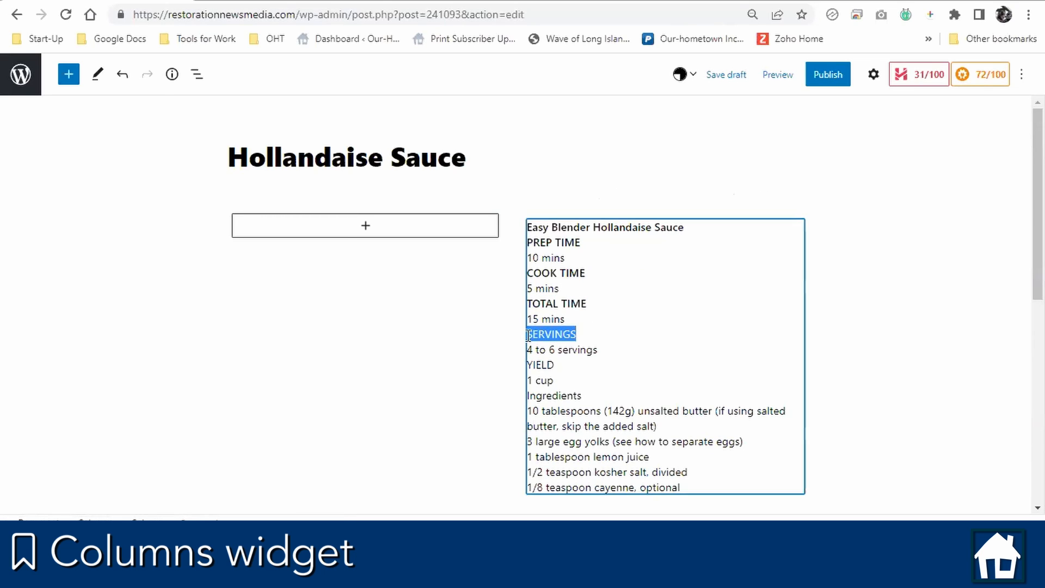
{"action": "left_click", "coordinate": [529, 334]}
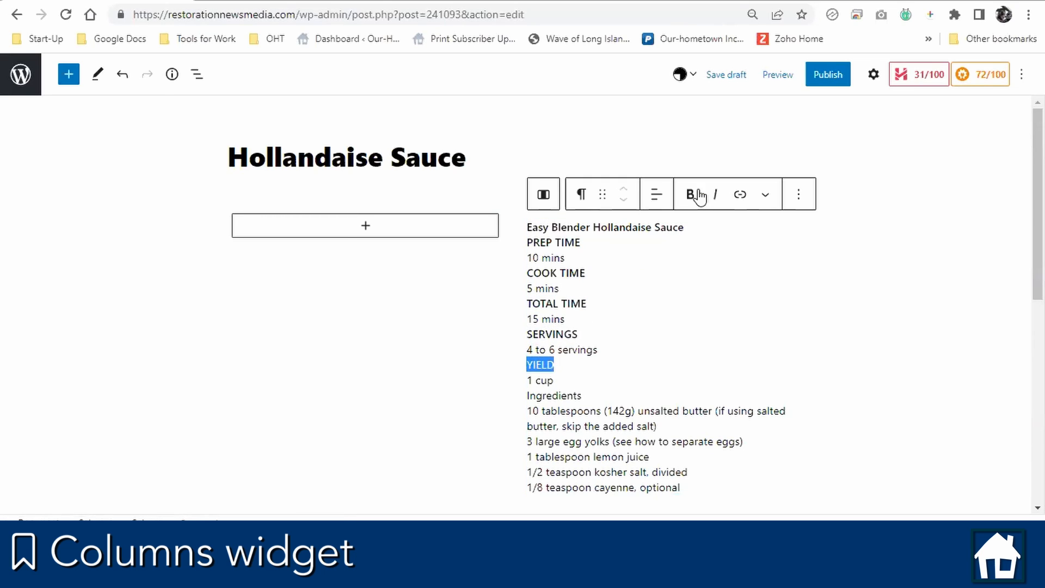
{"action": "left_click", "coordinate": [694, 195]}
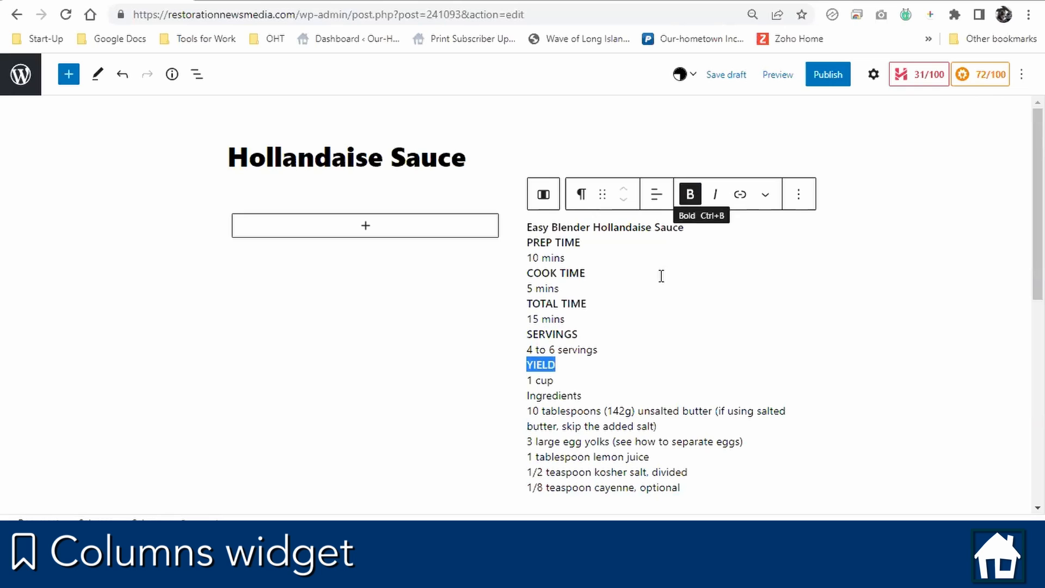
Make the Ingredients heading bold in the recipe paragraph and deselect it
{"action": "left_click", "coordinate": [578, 396]}
{"action": "left_click_drag", "start_coordinate": [583, 396], "coordinate": [526, 396]}
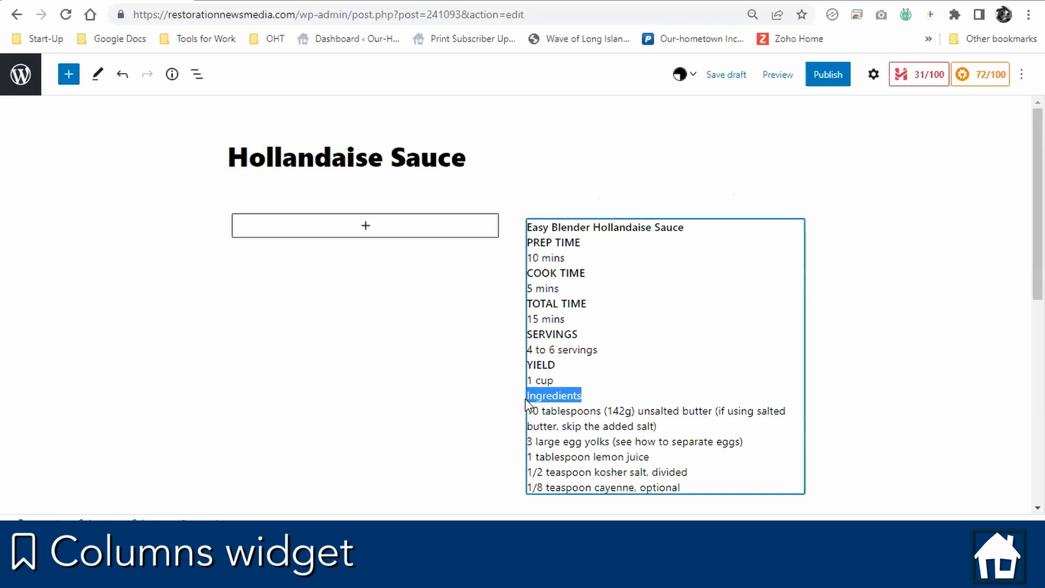
{"action": "left_click", "coordinate": [691, 197]}
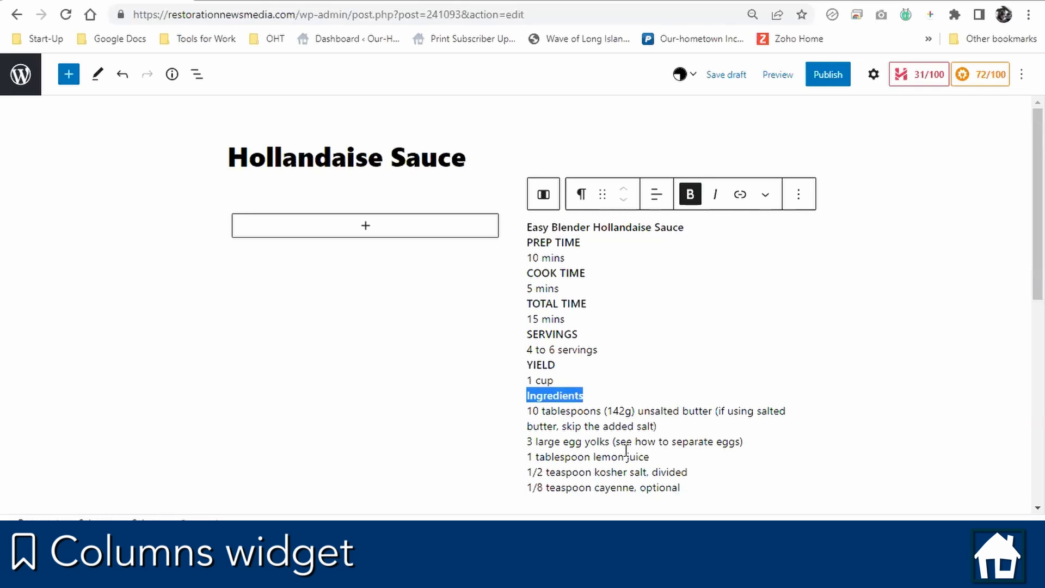
{"action": "scroll", "coordinate": [600, 447], "scroll_direction": "down", "scroll_amount": 1}
{"action": "scroll", "coordinate": [599, 447], "scroll_direction": "up", "scroll_amount": 1}
{"action": "left_click", "coordinate": [773, 329]}
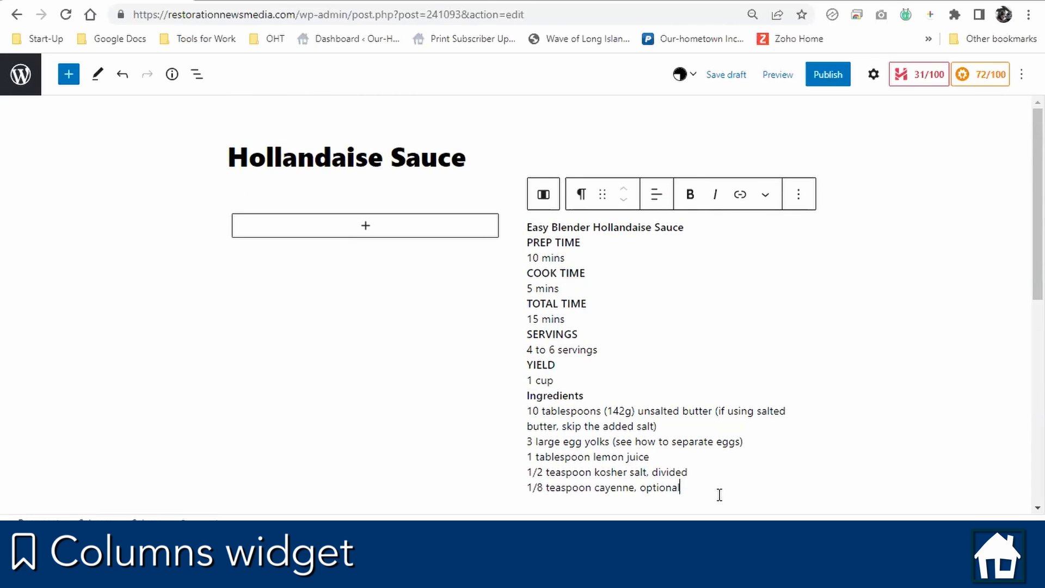
Select the whole recipe paragraph and set its font size to Medium in the block settings
{"action": "left_click_drag", "start_coordinate": [720, 495], "coordinate": [529, 227]}
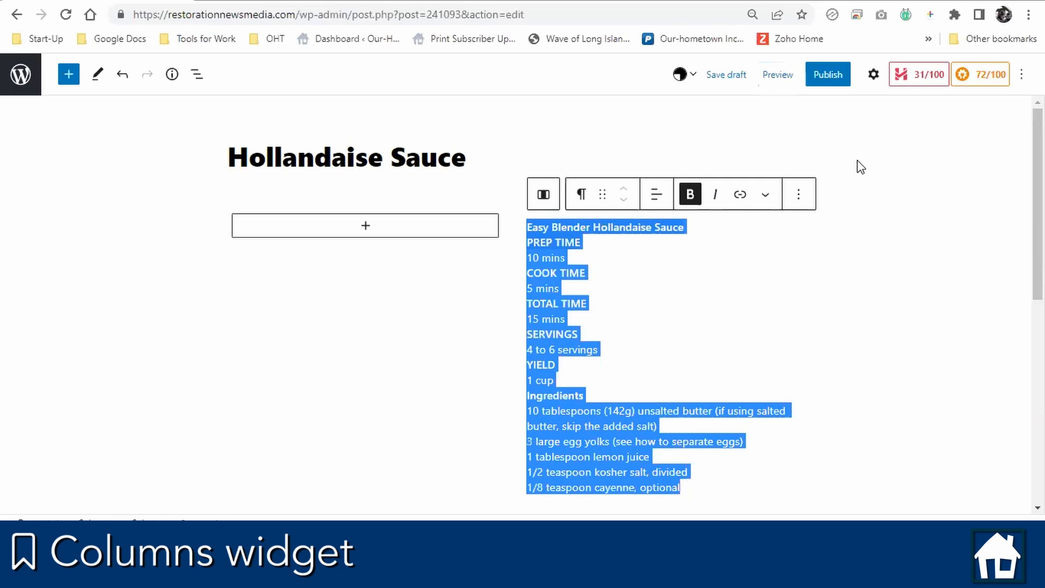
{"action": "key", "text": "ctrl+shift+comma"}
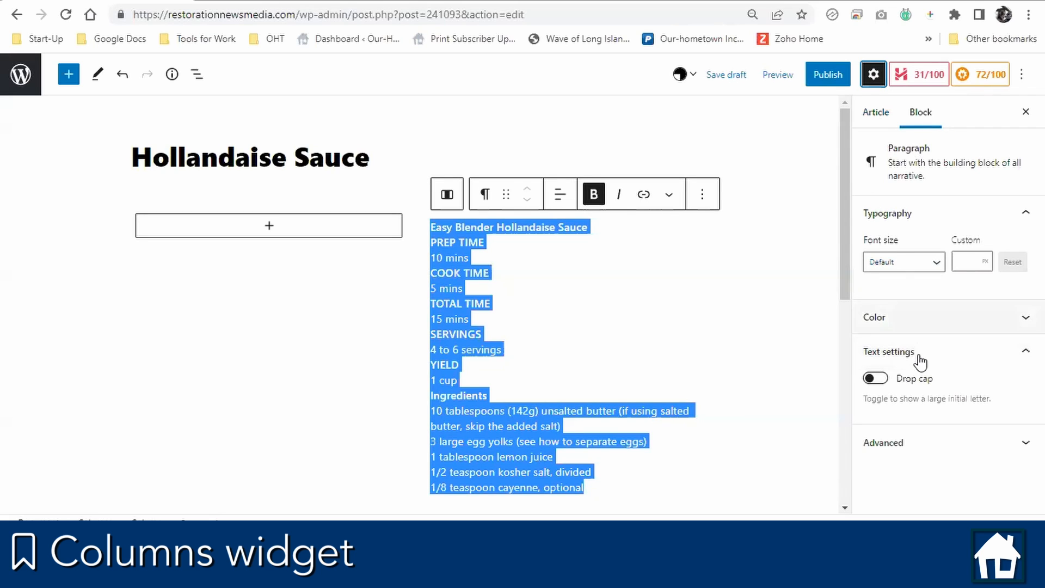
{"action": "left_click", "coordinate": [926, 273]}
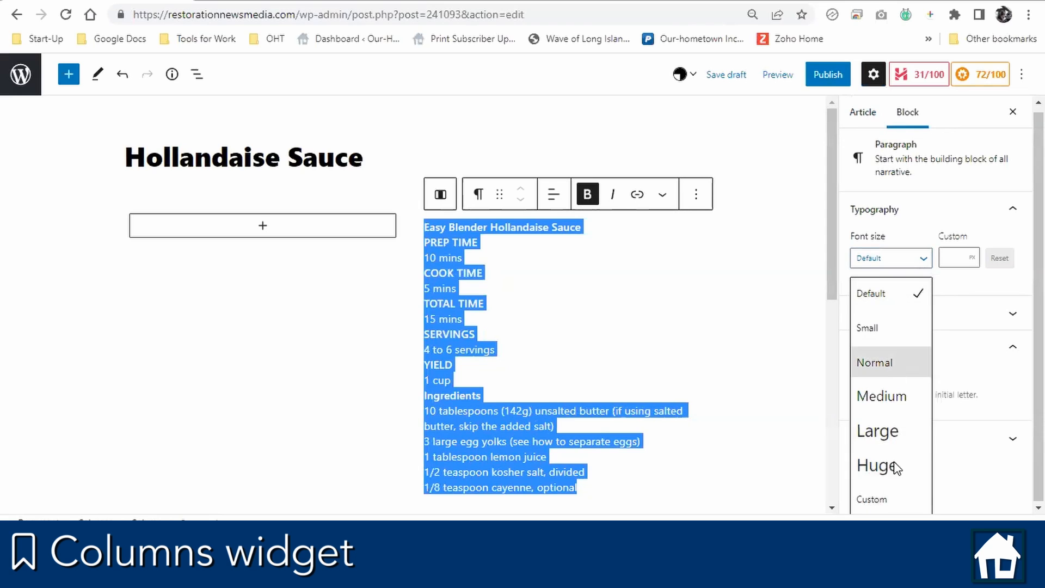
{"action": "left_click", "coordinate": [892, 398]}
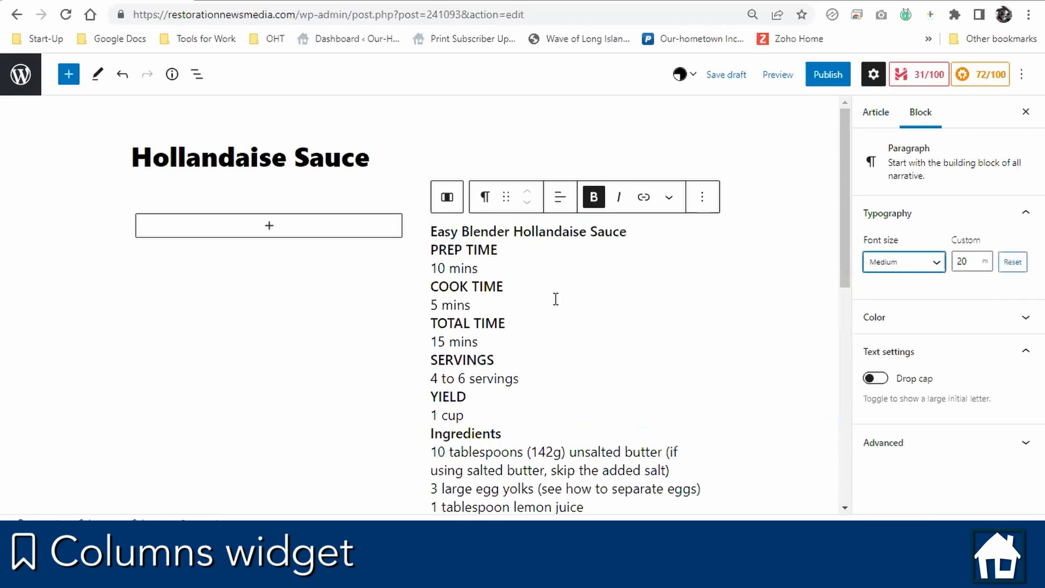
{"action": "scroll", "coordinate": [556, 299], "scroll_direction": "down", "scroll_amount": 2}
{"action": "scroll", "coordinate": [817, 297], "scroll_direction": "up", "scroll_amount": 1}
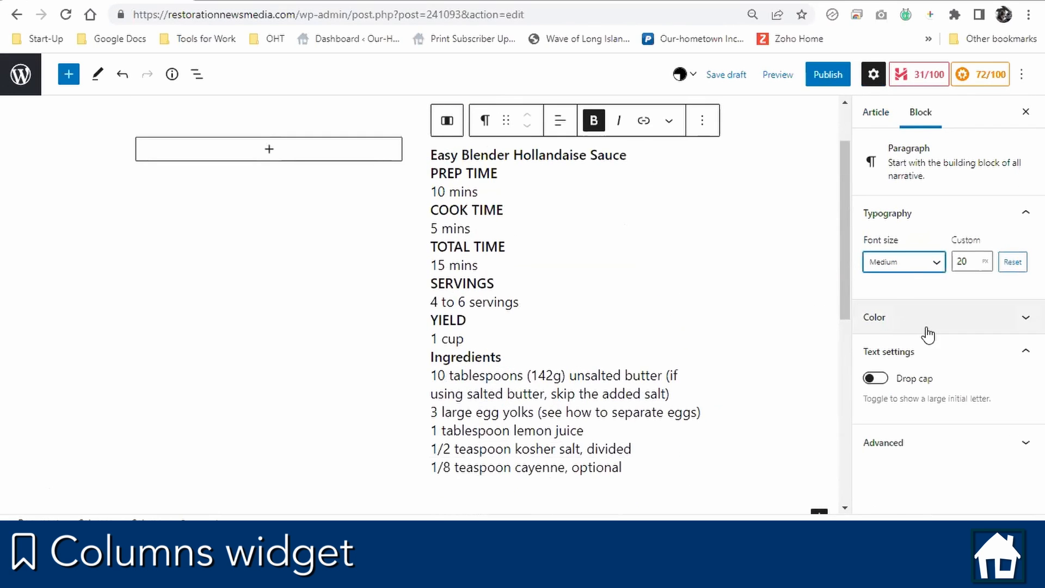
Set the recipe paragraph's text color to black and its background color to light blue, then deselect the block
{"action": "left_click", "coordinate": [1017, 450]}
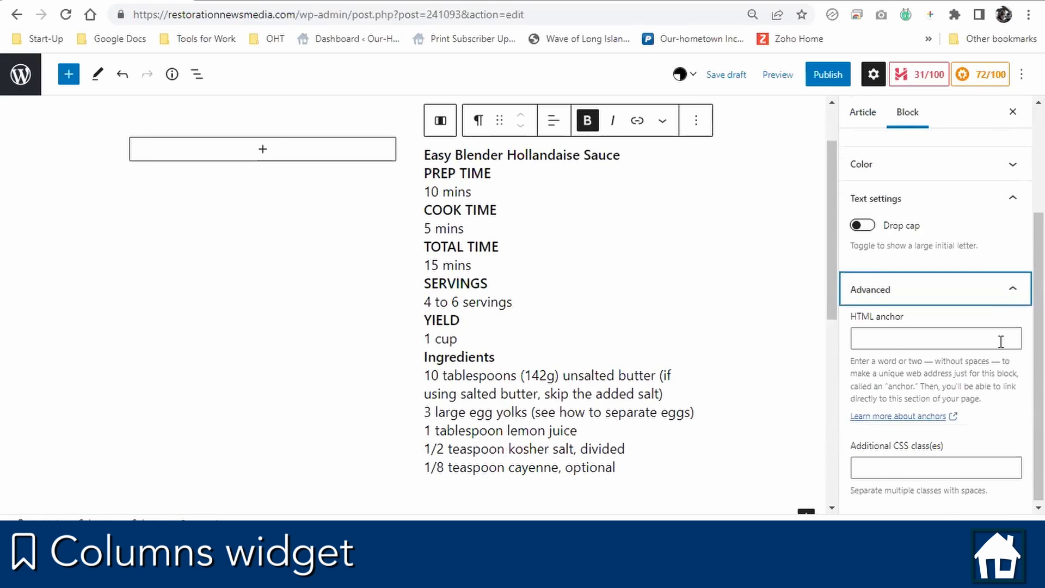
{"action": "scroll", "coordinate": [1003, 341], "scroll_direction": "up", "scroll_amount": 3}
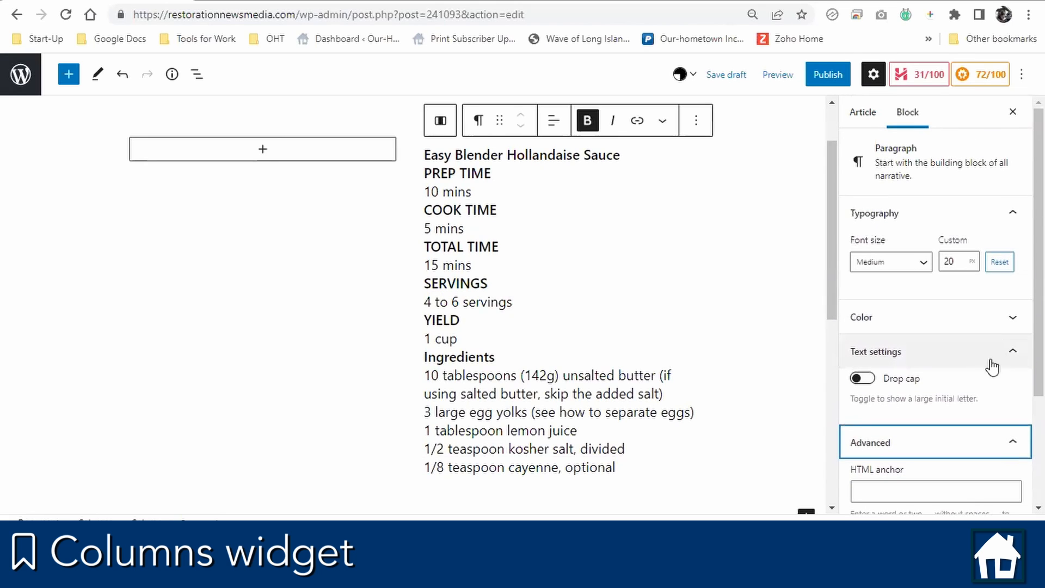
{"action": "left_click", "coordinate": [993, 322]}
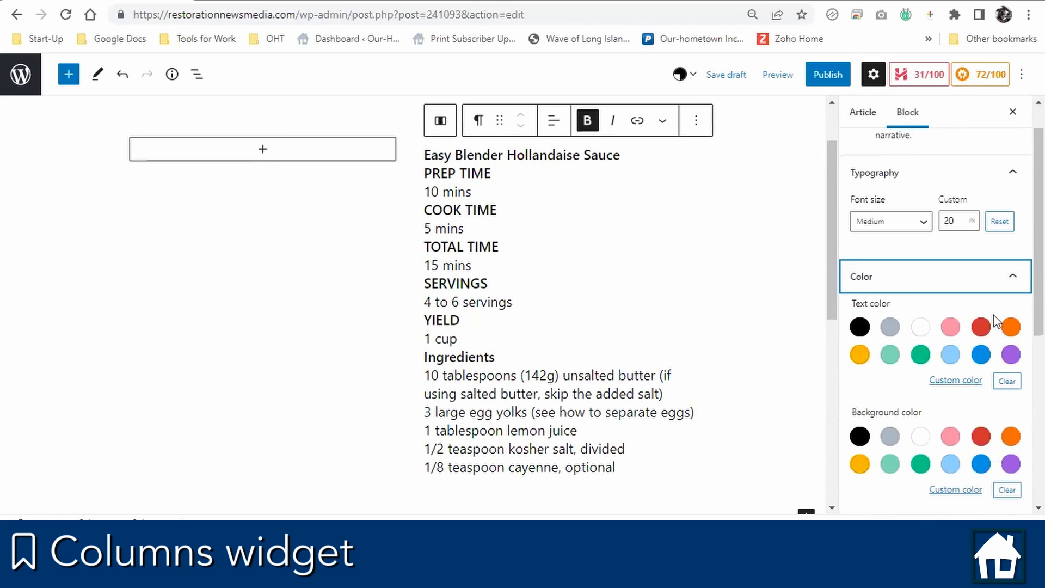
{"action": "left_click", "coordinate": [950, 355]}
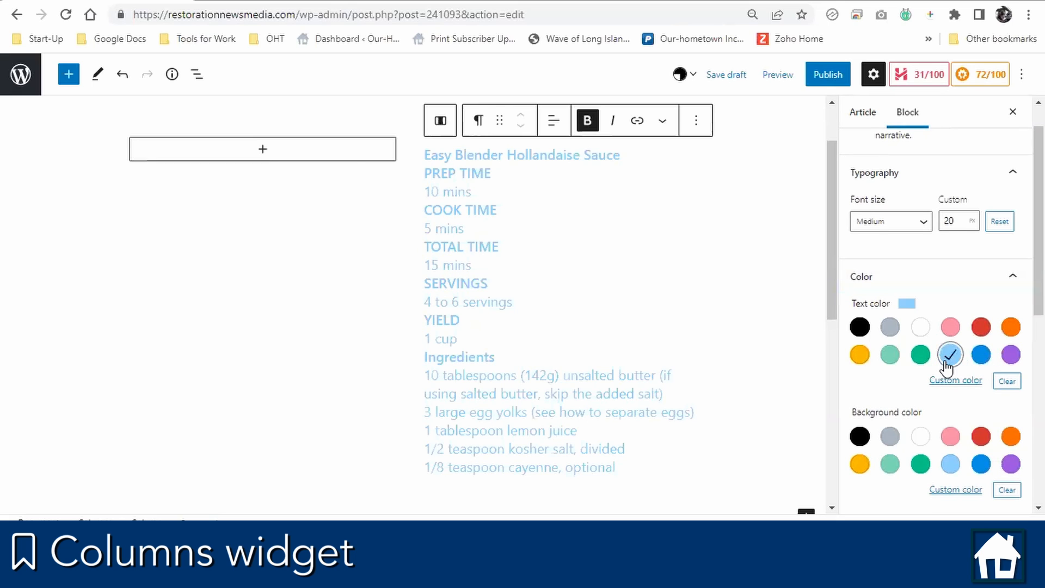
{"action": "left_click", "coordinate": [860, 327]}
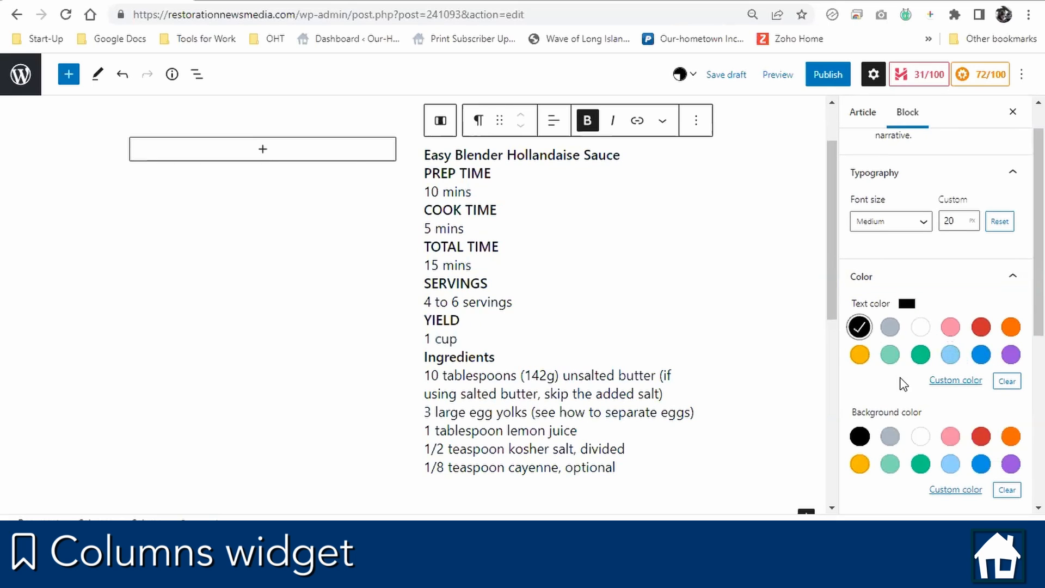
{"action": "left_click", "coordinate": [951, 464]}
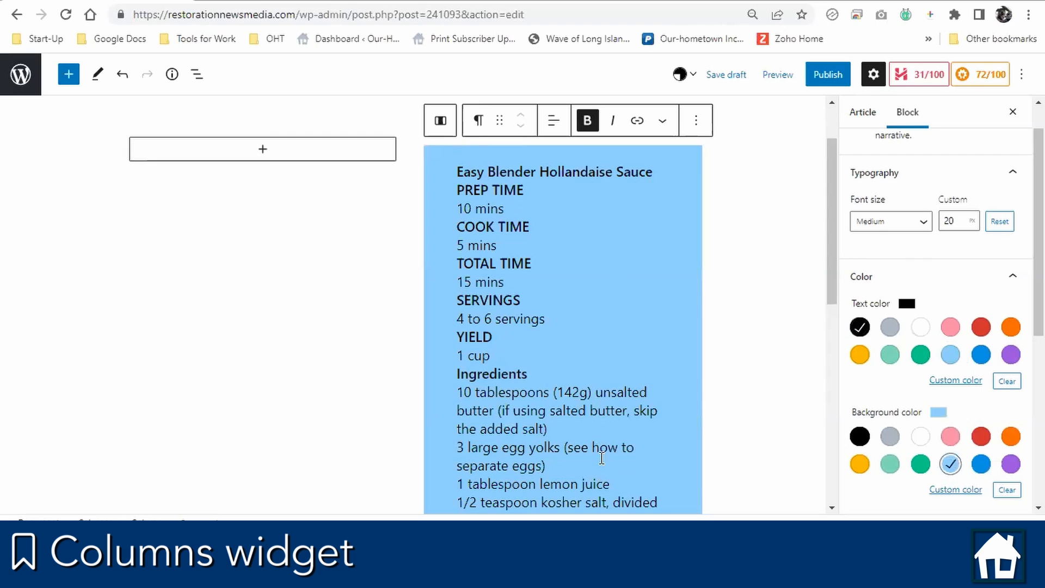
{"action": "scroll", "coordinate": [602, 460], "scroll_direction": "down", "scroll_amount": 2}
{"action": "scroll", "coordinate": [602, 460], "scroll_direction": "up", "scroll_amount": 2}
{"action": "left_click", "coordinate": [759, 385]}
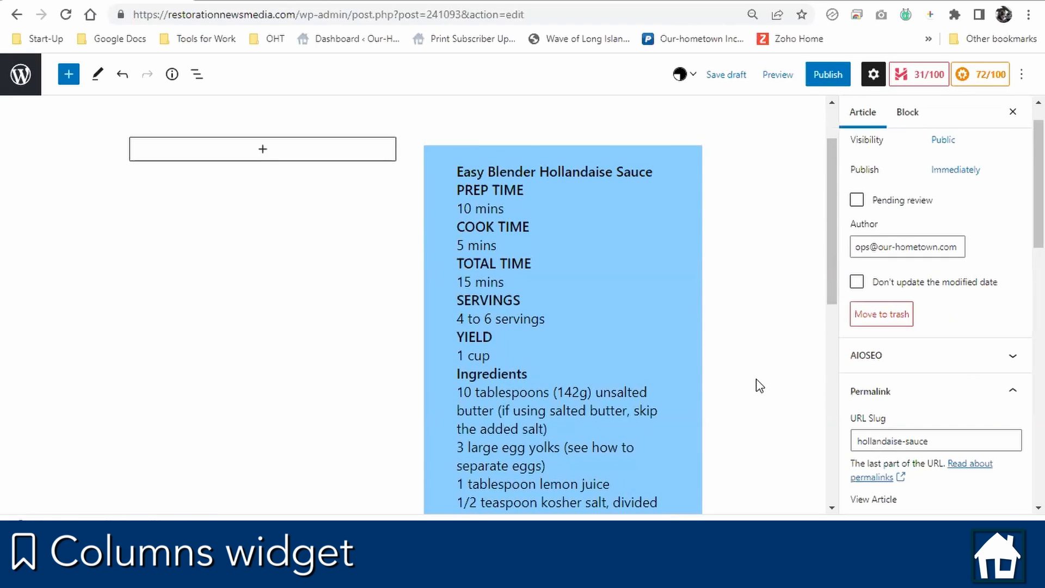
{"action": "key", "text": "ctrl+s"}
Add an Image block to the empty first column and get the sauce photo from the Simply Recipes page
{"action": "left_click", "coordinate": [262, 152]}
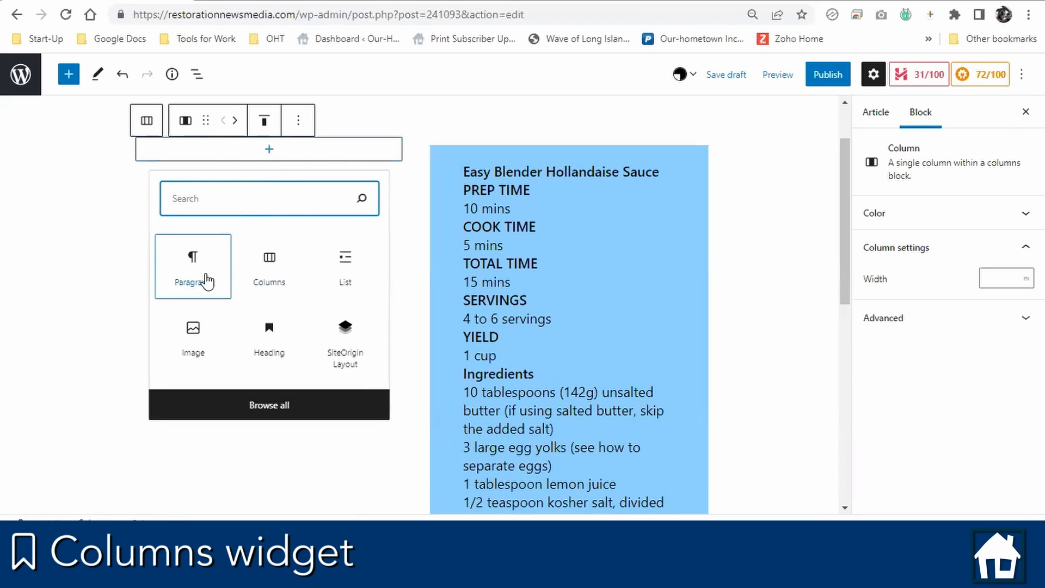
{"action": "left_click", "coordinate": [194, 351]}
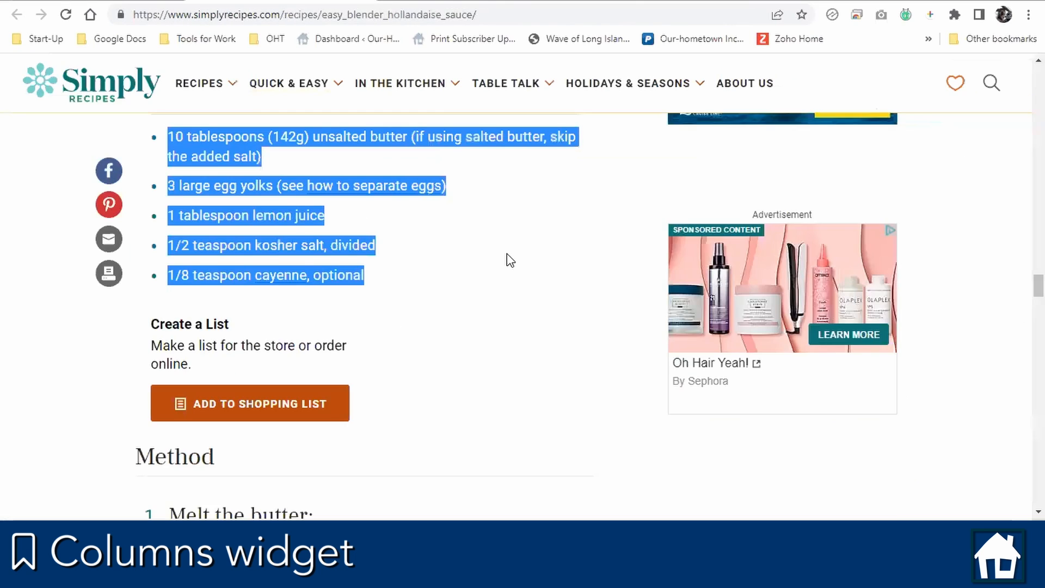
{"action": "scroll", "coordinate": [510, 261], "scroll_direction": "up", "scroll_amount": 15}
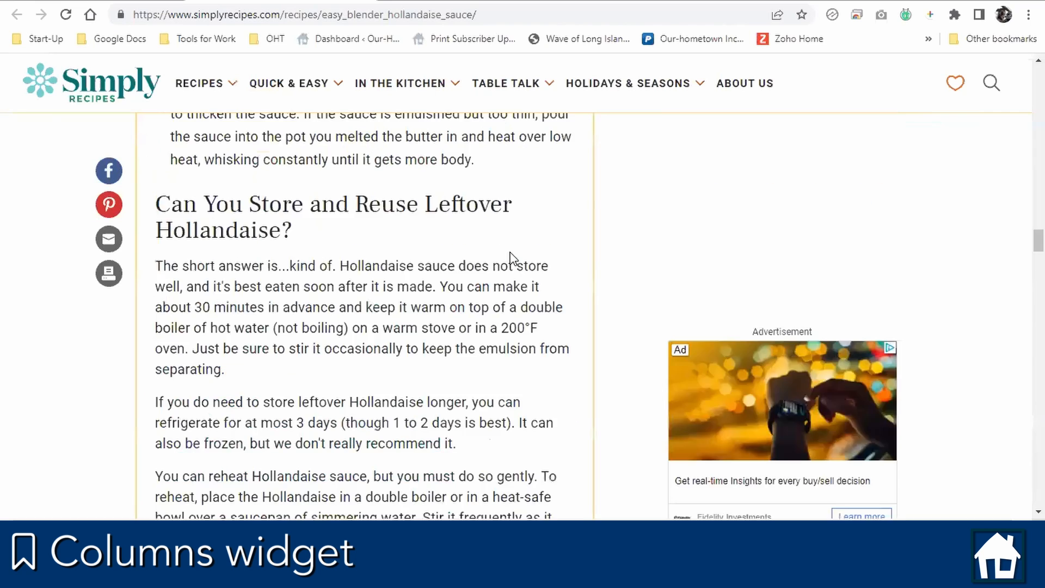
{"action": "scroll", "coordinate": [510, 260], "scroll_direction": "down", "scroll_amount": 10}
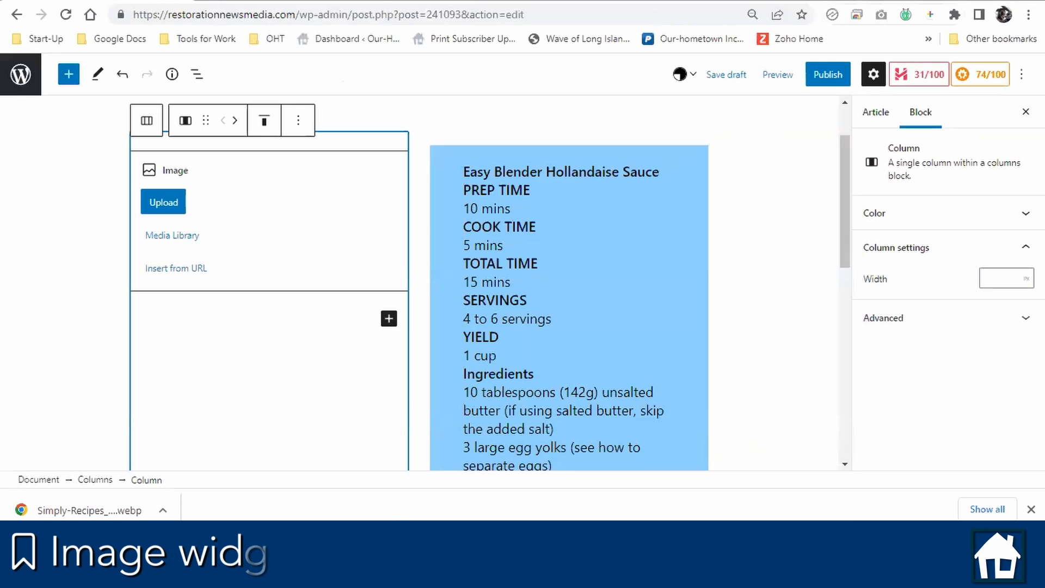
Upload the Simply-Recipes Blender Hollandaise Sauce photo from the Desktop into the Image block and caption it "Basic hollandaise Sauce"
{"action": "left_click", "coordinate": [173, 205]}
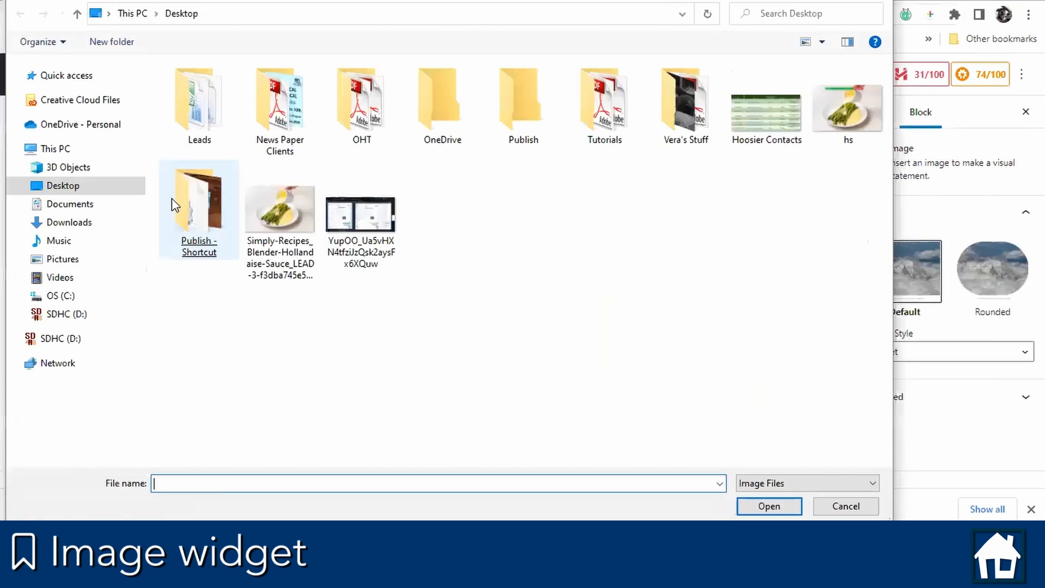
{"action": "double_click", "coordinate": [290, 237]}
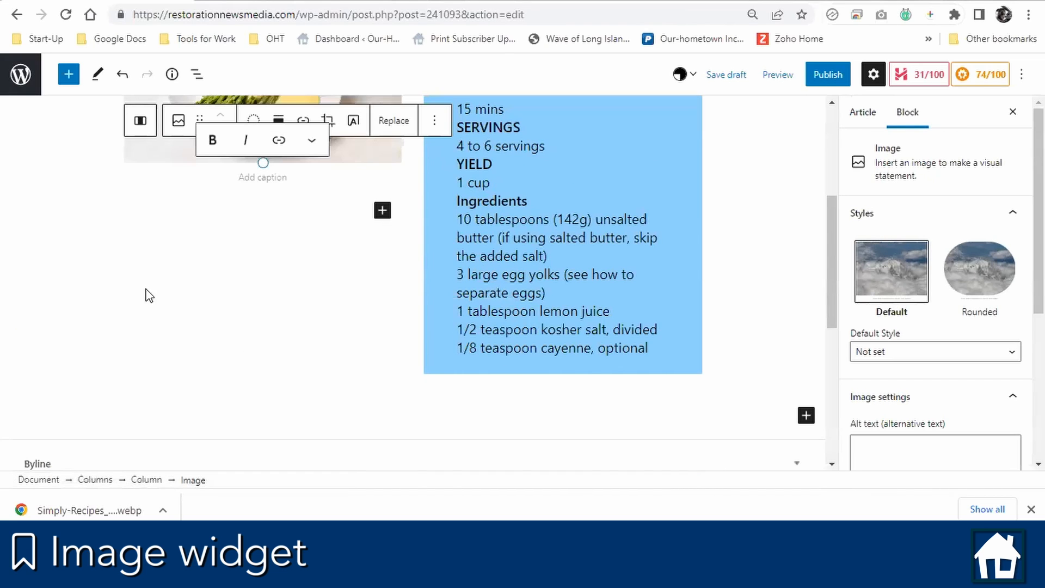
{"action": "scroll", "coordinate": [151, 250], "scroll_direction": "up", "scroll_amount": 5}
{"action": "scroll", "coordinate": [154, 252], "scroll_direction": "down", "scroll_amount": 1}
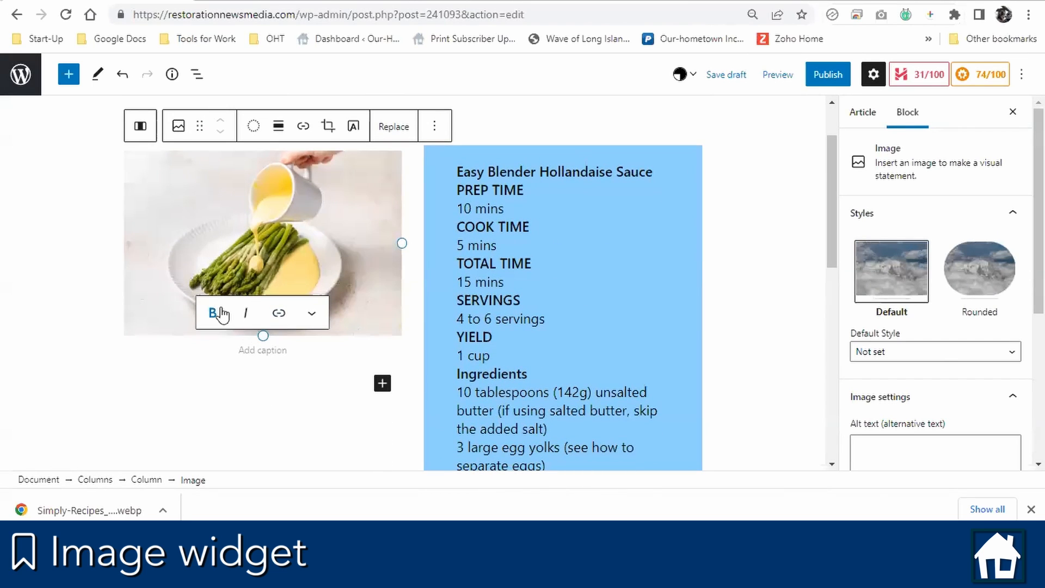
{"action": "left_click", "coordinate": [267, 350]}
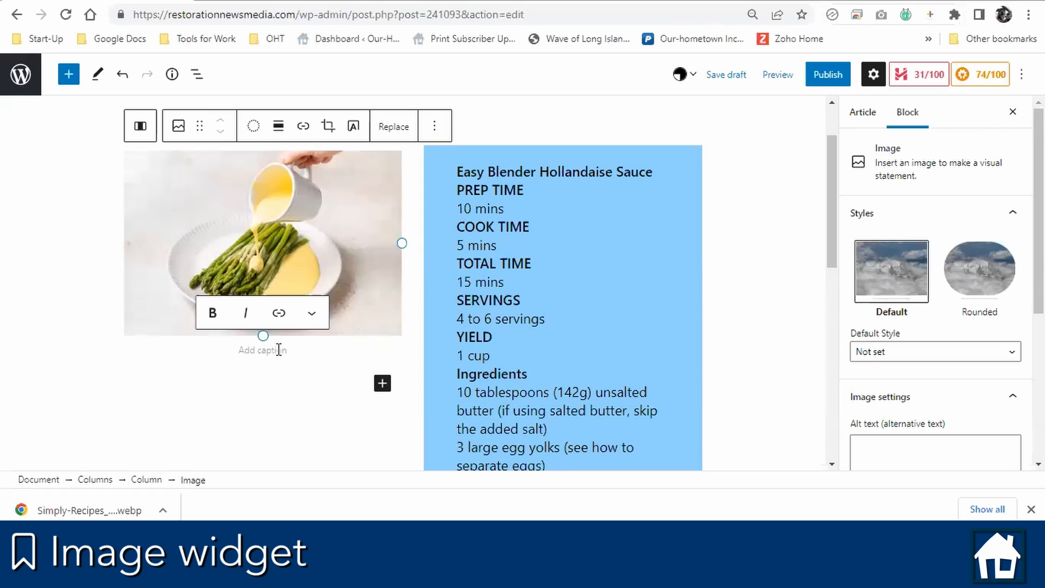
{"action": "type", "text": "Basic"}
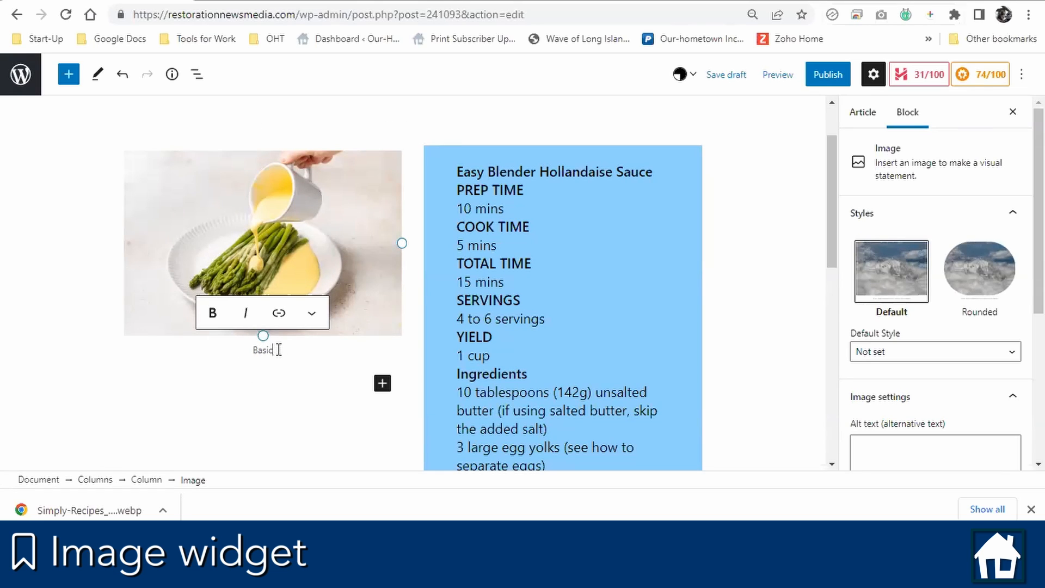
{"action": "type", "text": " hollandaise Sauce"}
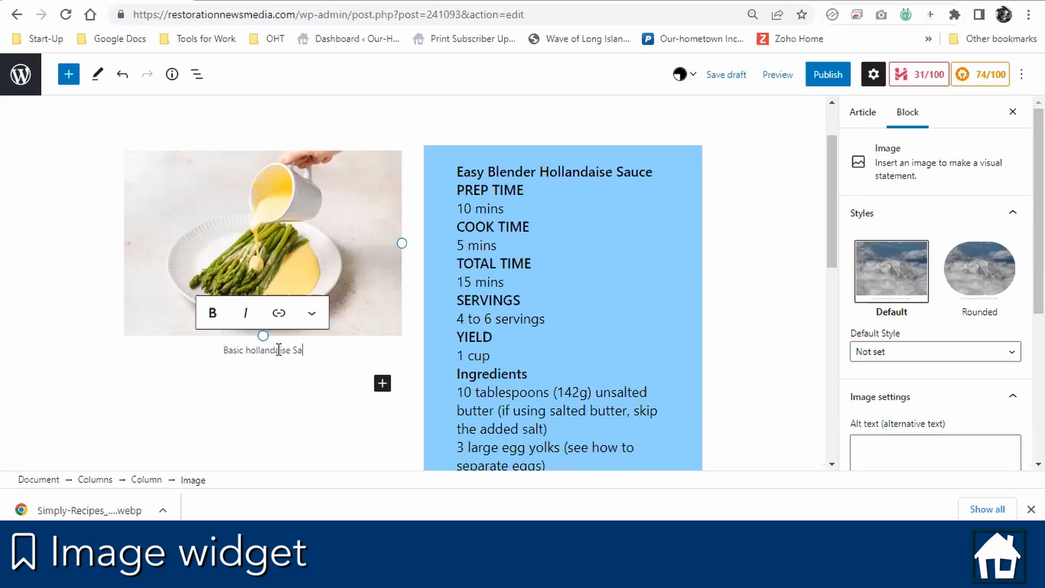
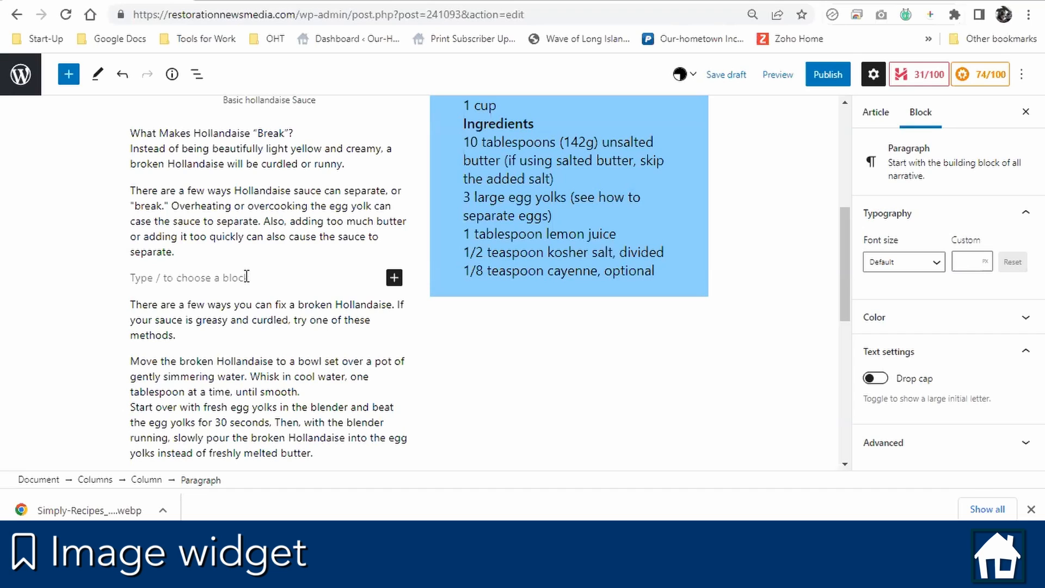
Insert an Image block in the empty paragraph of the first column and fill it with Wag-digital-ad-12-09-21-.png from the Media Library
{"action": "left_click", "coordinate": [395, 278]}
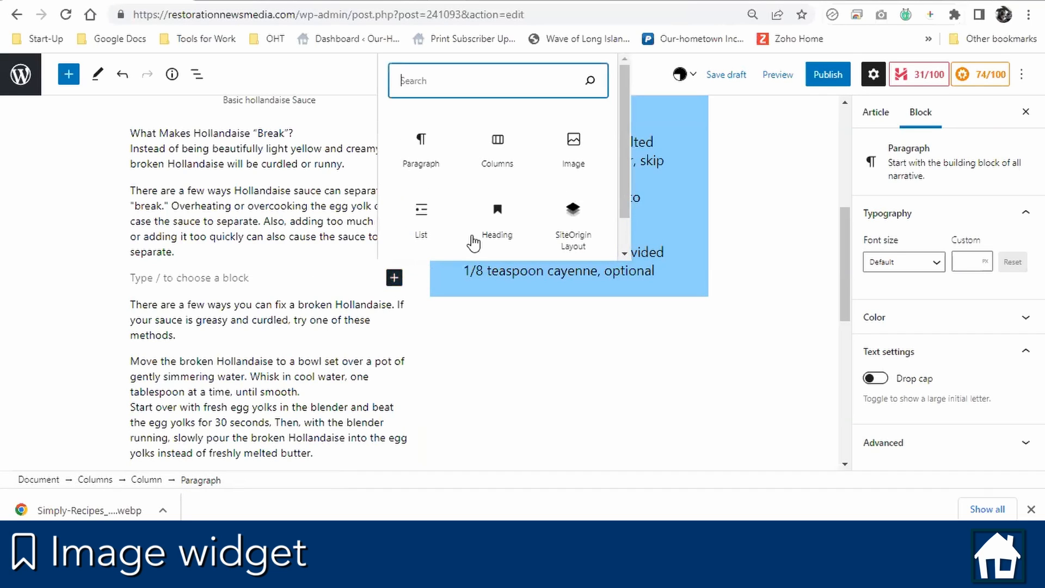
{"action": "left_click", "coordinate": [572, 170]}
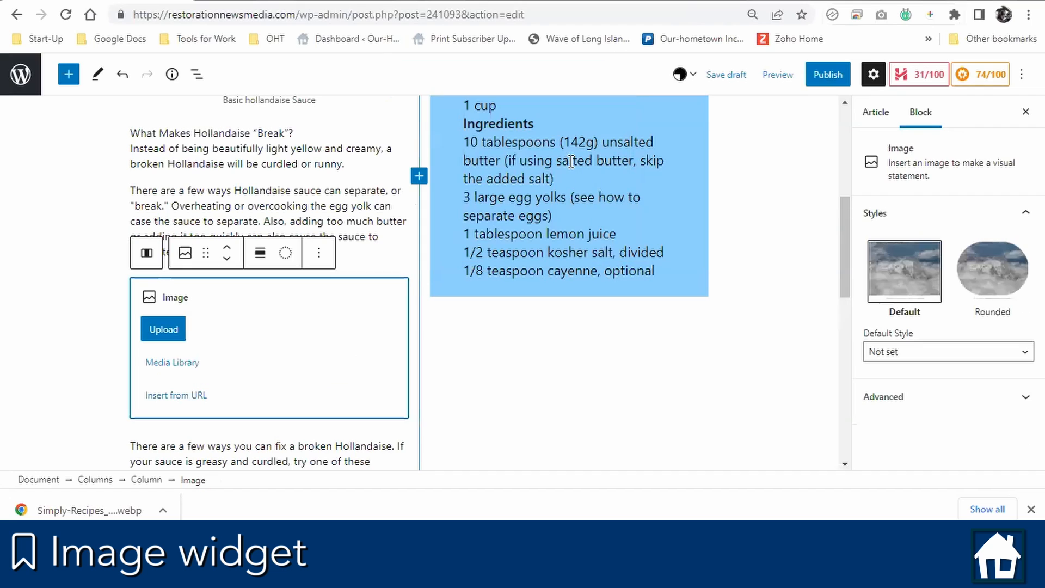
{"action": "left_click", "coordinate": [164, 362]}
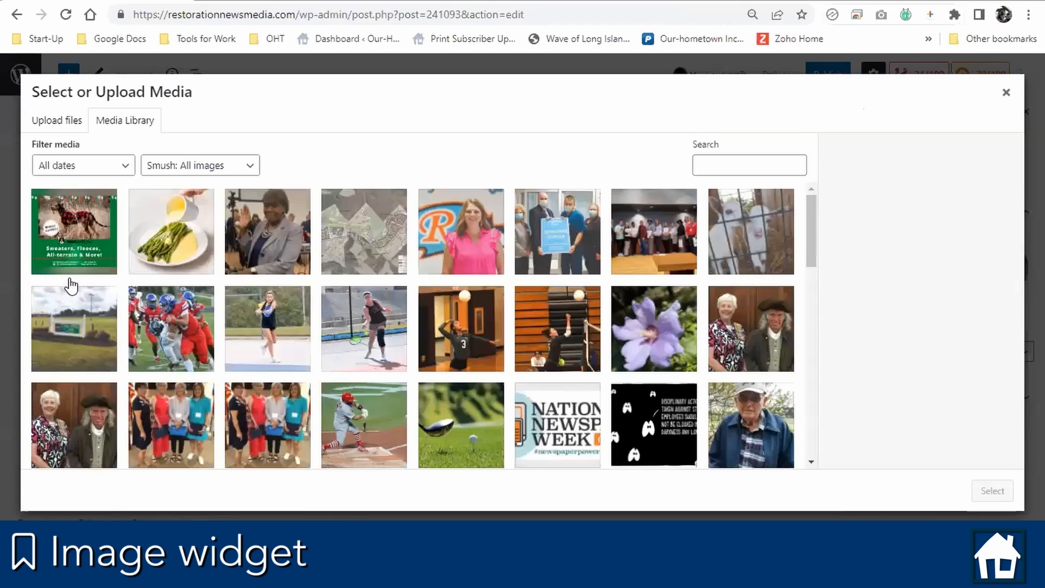
{"action": "left_click", "coordinate": [74, 257]}
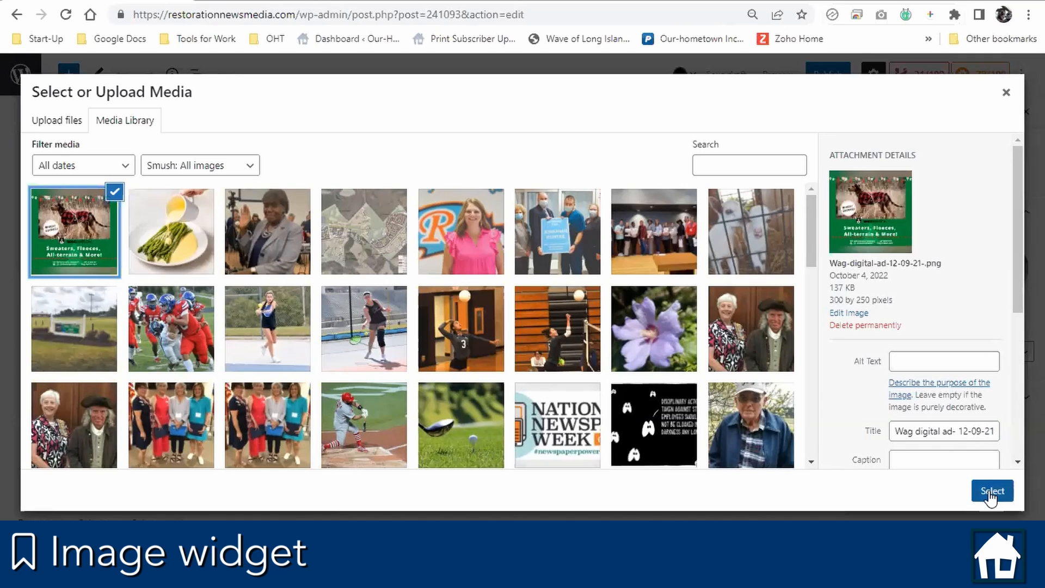
{"action": "left_click", "coordinate": [990, 493]}
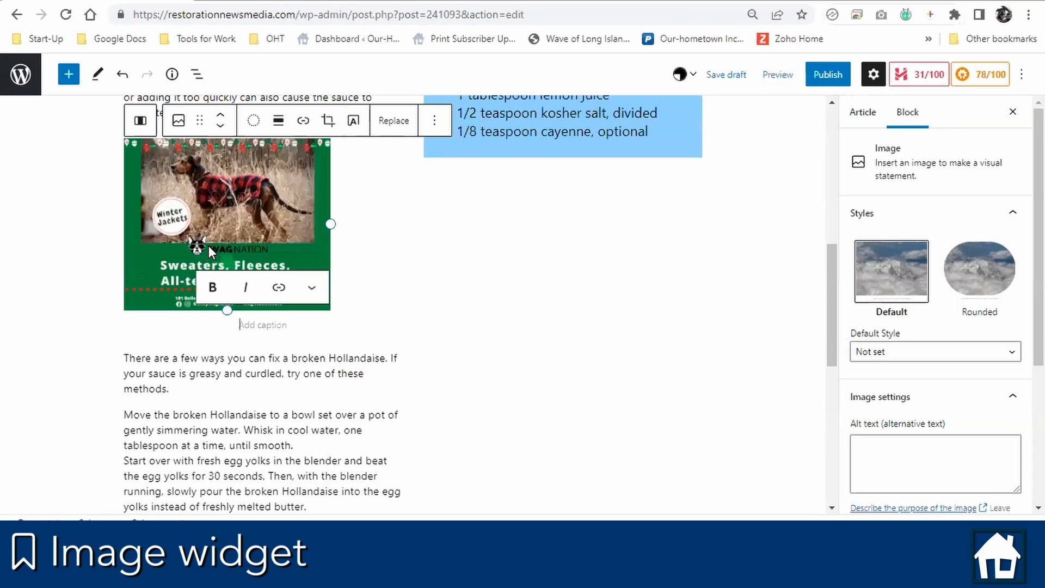
Enlarge the Wag Nation ad image to the full column width and align it to the center
{"action": "scroll", "coordinate": [564, 339], "scroll_direction": "up", "scroll_amount": 1}
{"action": "left_click", "coordinate": [253, 302]}
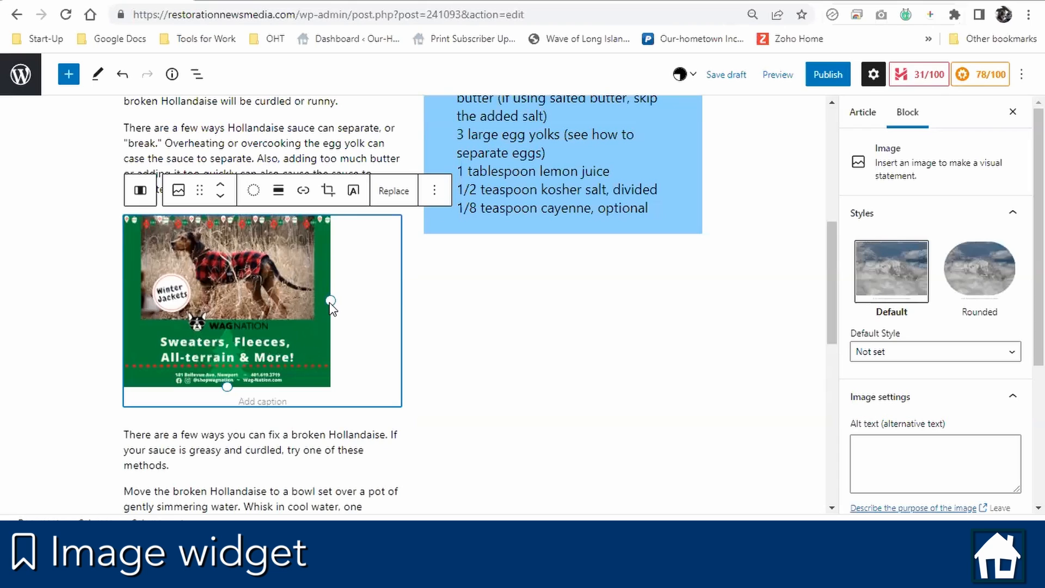
{"action": "left_click_drag", "start_coordinate": [330, 300], "coordinate": [403, 324]}
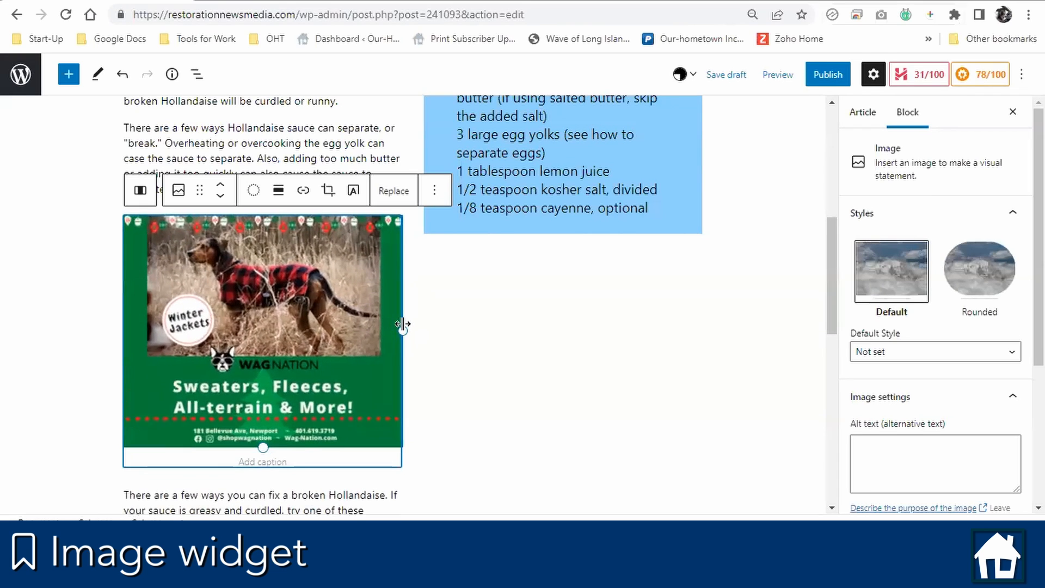
{"action": "left_click", "coordinate": [434, 192]}
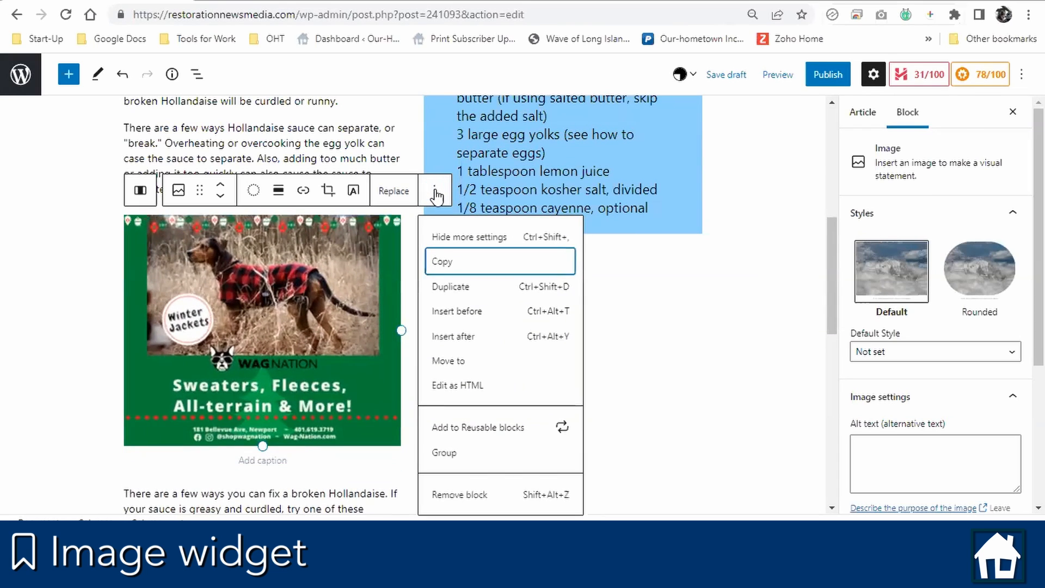
{"action": "left_click", "coordinate": [435, 192]}
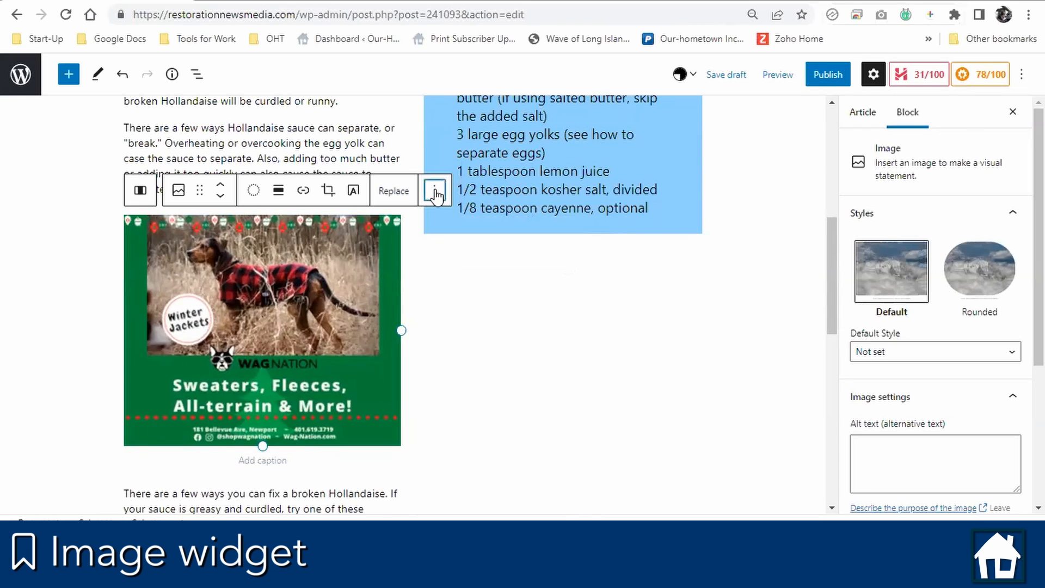
{"action": "left_click", "coordinate": [277, 191]}
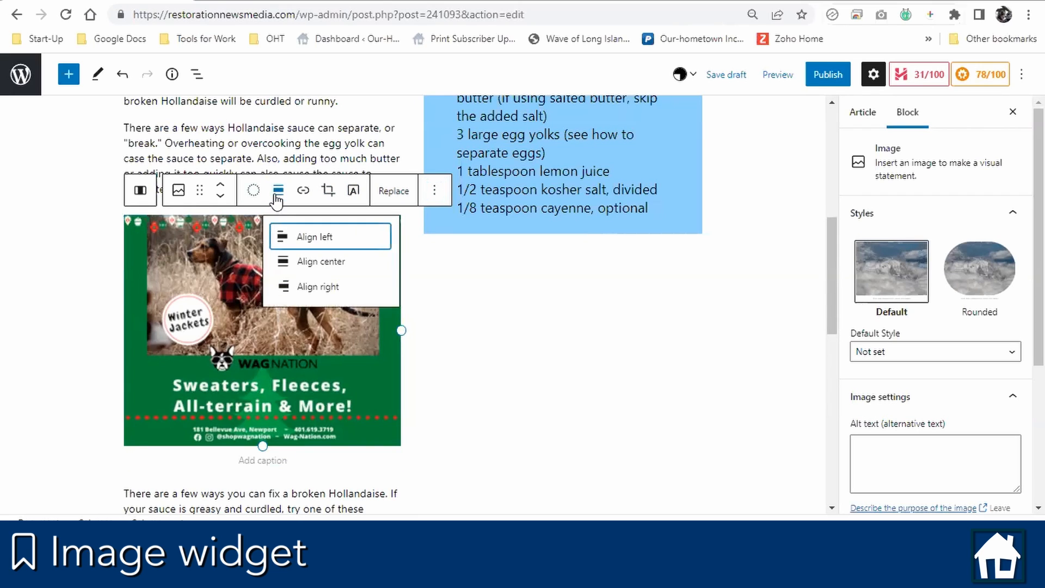
{"action": "left_click", "coordinate": [320, 262]}
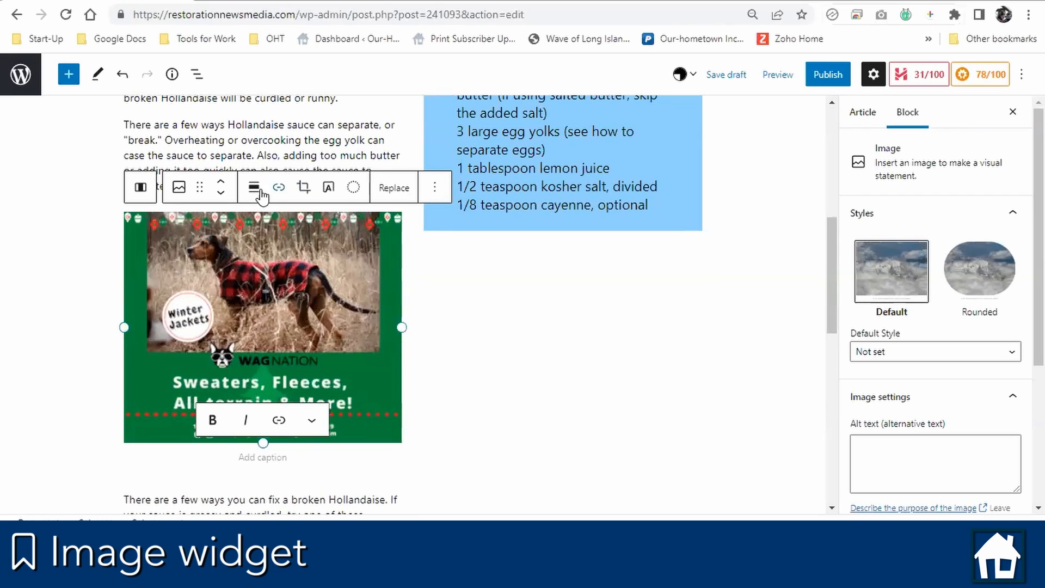
{"action": "left_click", "coordinate": [279, 188]}
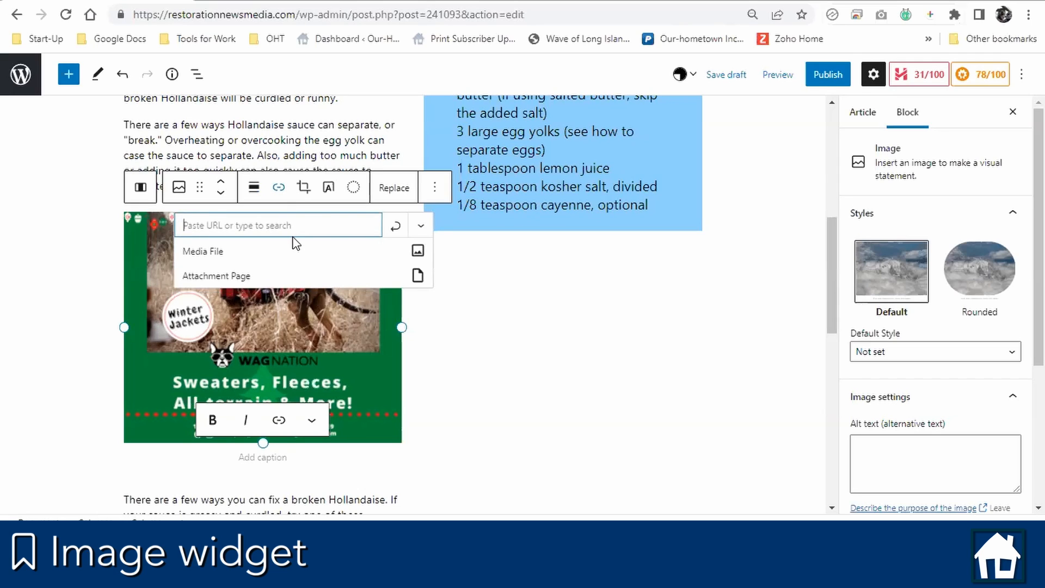
{"action": "type", "text": "www"}
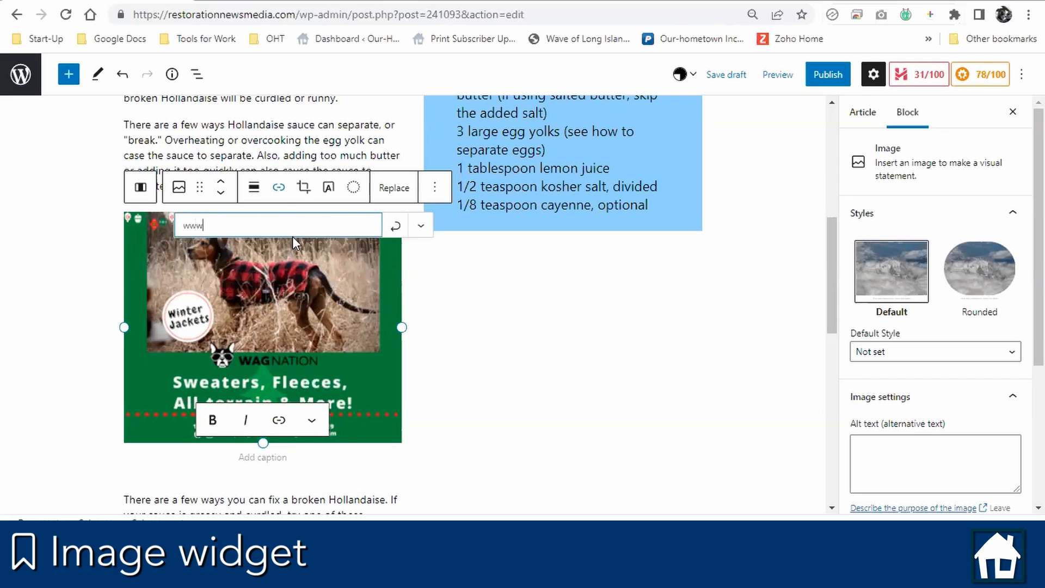
{"action": "type", "text": ".our-"}
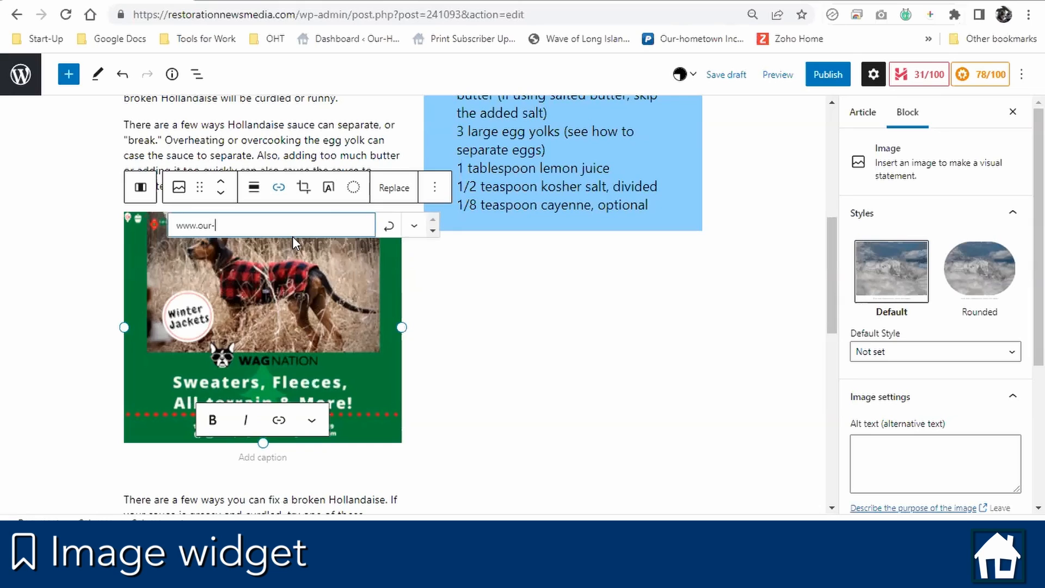
{"action": "type", "text": "hometown.com"}
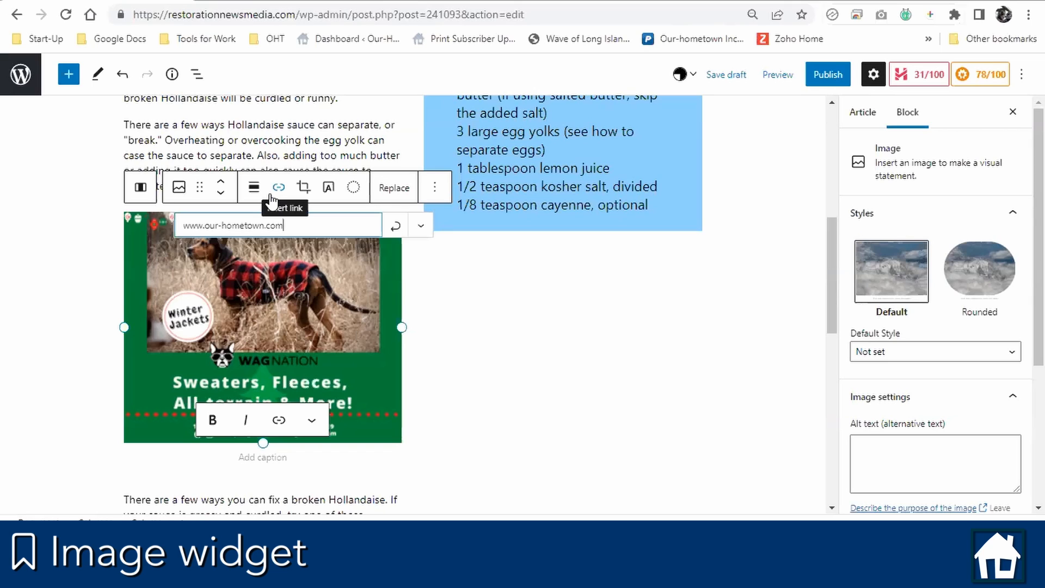
{"action": "left_click", "coordinate": [420, 225]}
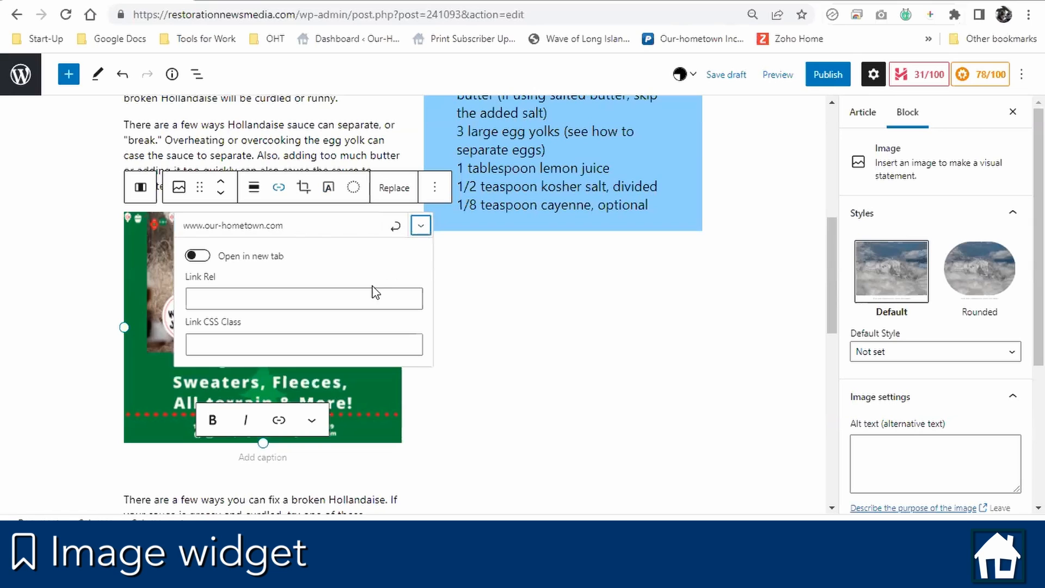
{"action": "left_click", "coordinate": [200, 257]}
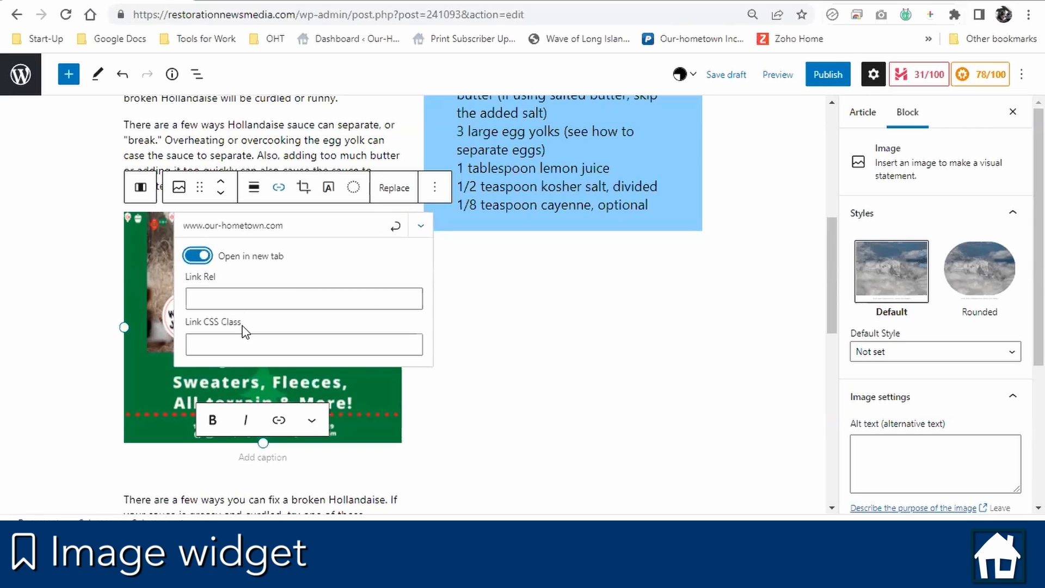
{"action": "left_click", "coordinate": [394, 226]}
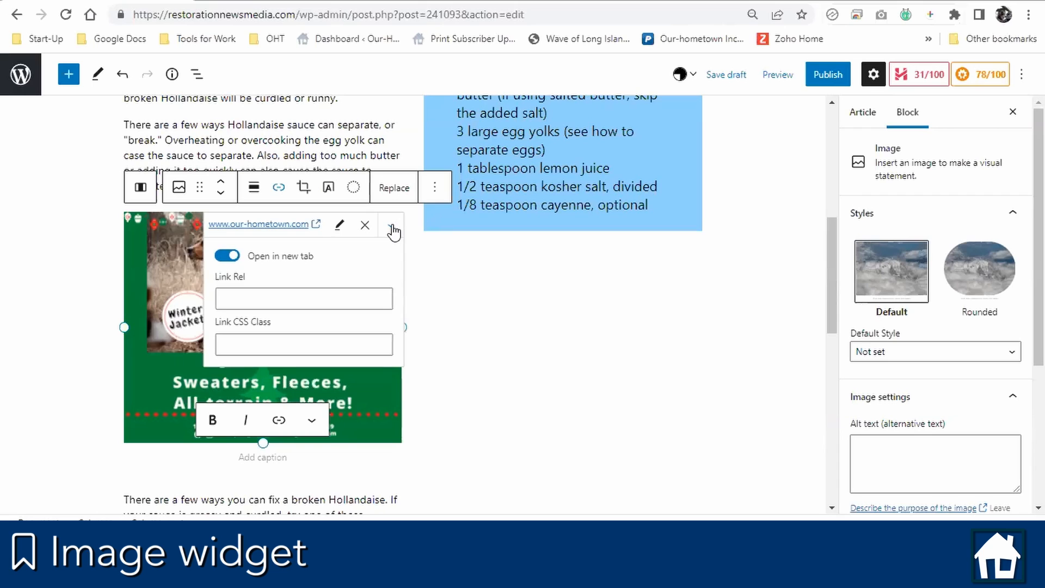
{"action": "left_click", "coordinate": [391, 227]}
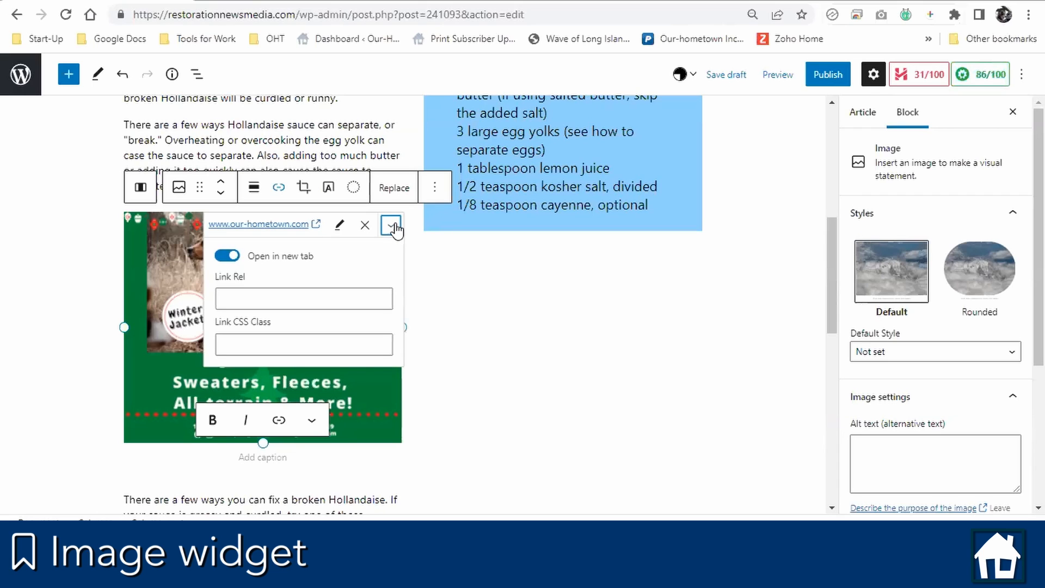
{"action": "left_click", "coordinate": [459, 321]}
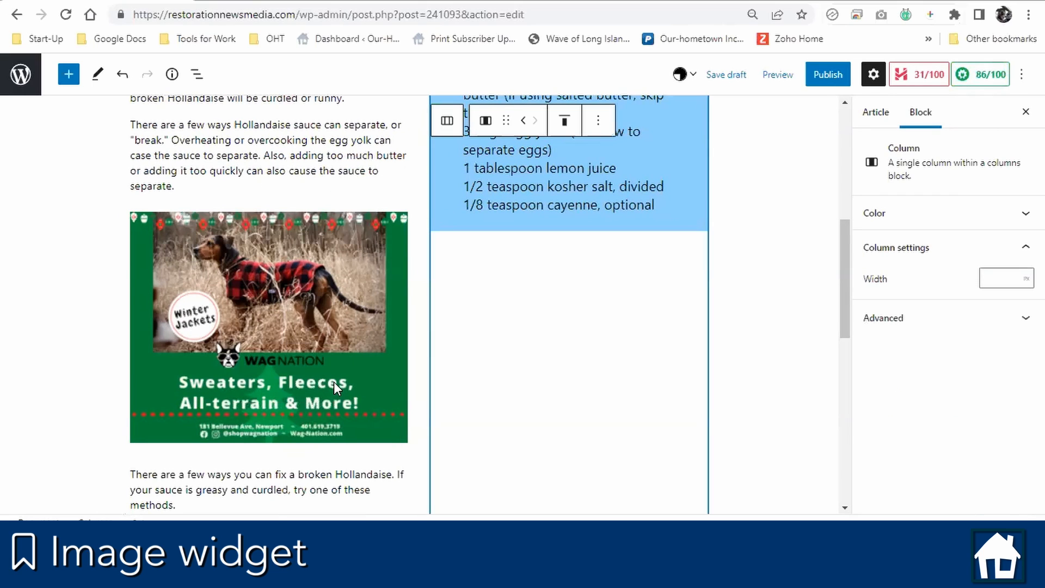
{"action": "left_click", "coordinate": [290, 356]}
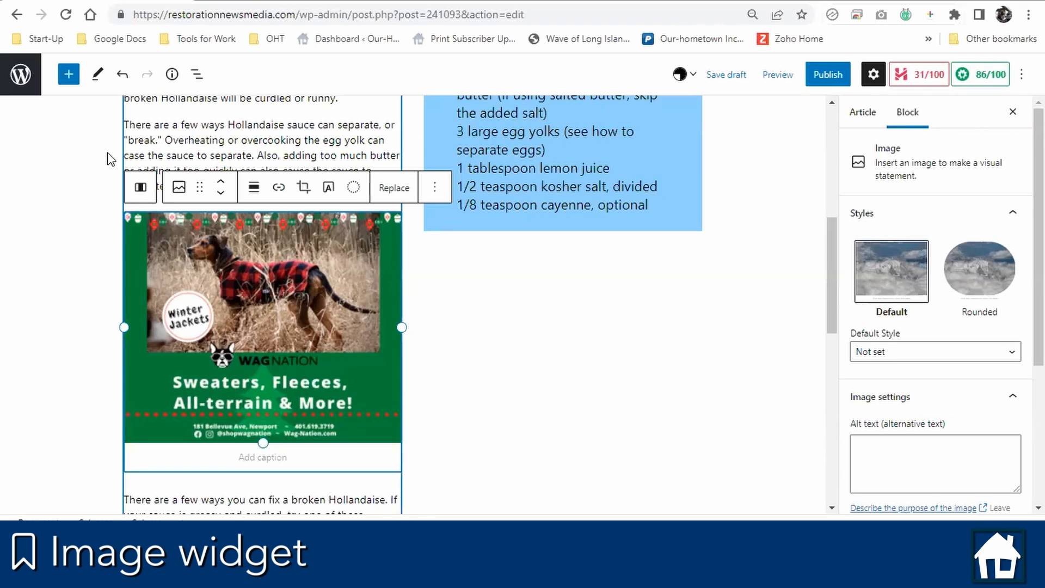
Open the restorationnewsmedia.com home page in a new browser tab to view the live site
{"action": "scroll", "coordinate": [117, 209], "scroll_direction": "up", "scroll_amount": 7}
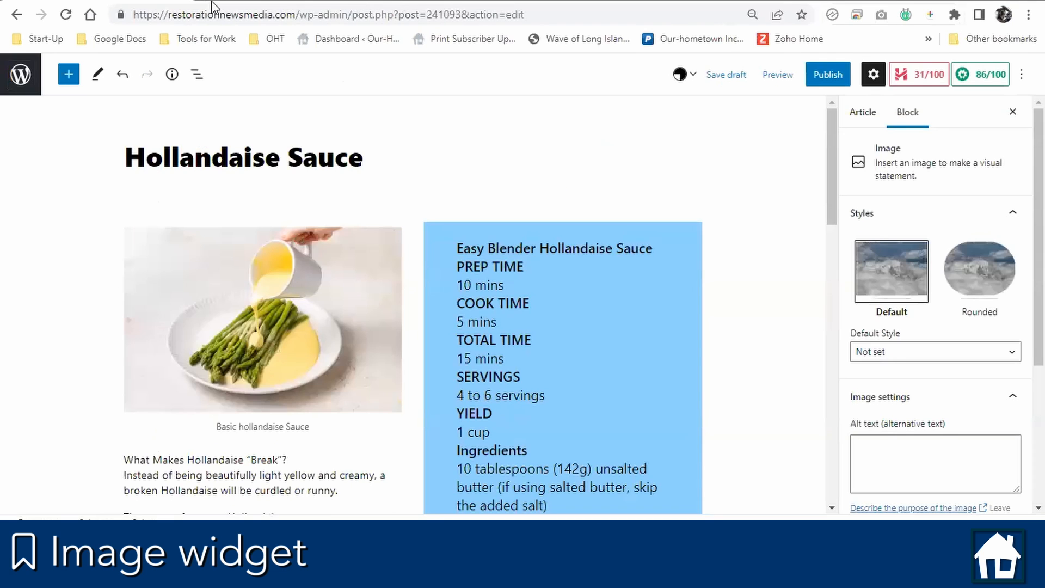
{"action": "key", "text": "ctrl+t"}
{"action": "type", "text": "re"}
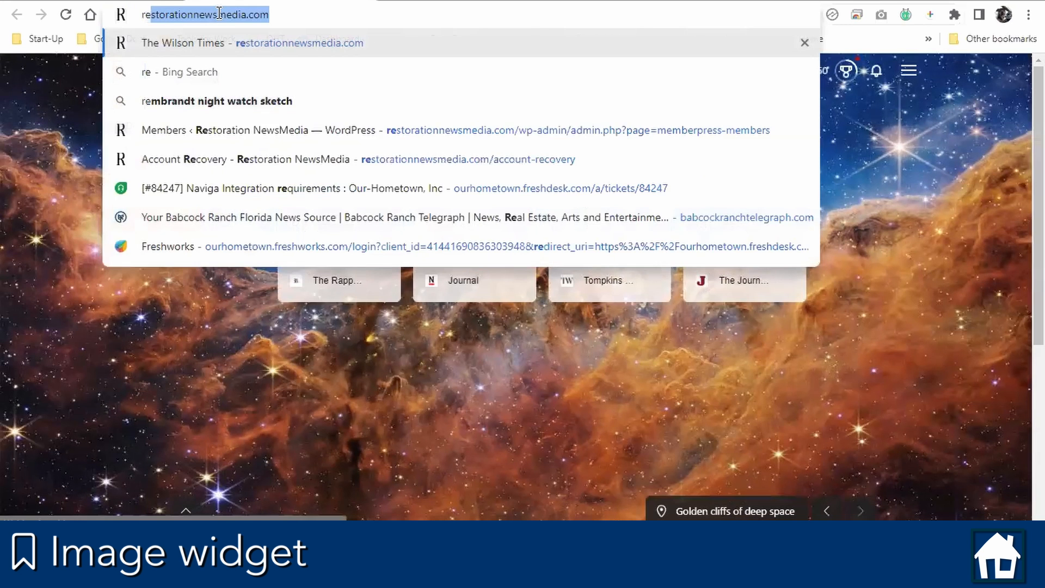
{"action": "type", "text": "stor"}
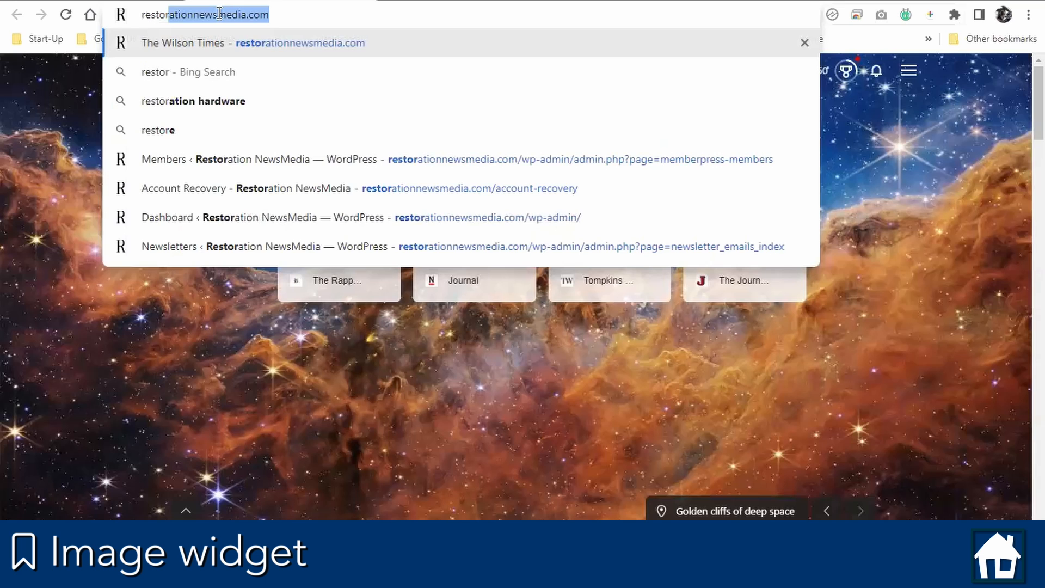
{"action": "key", "text": "Return"}
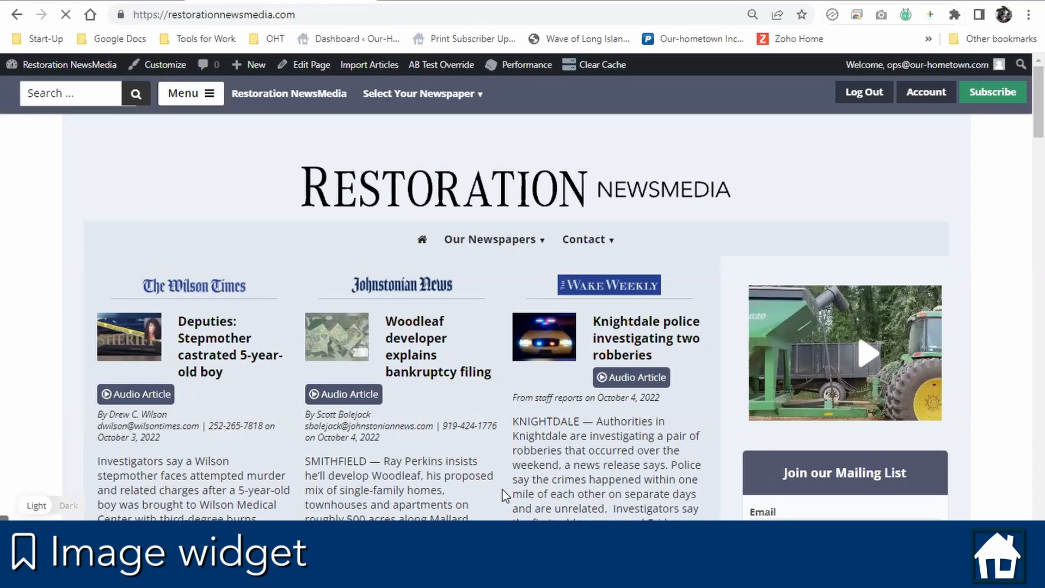
{"action": "mouse_move", "coordinate": [78, 74]}
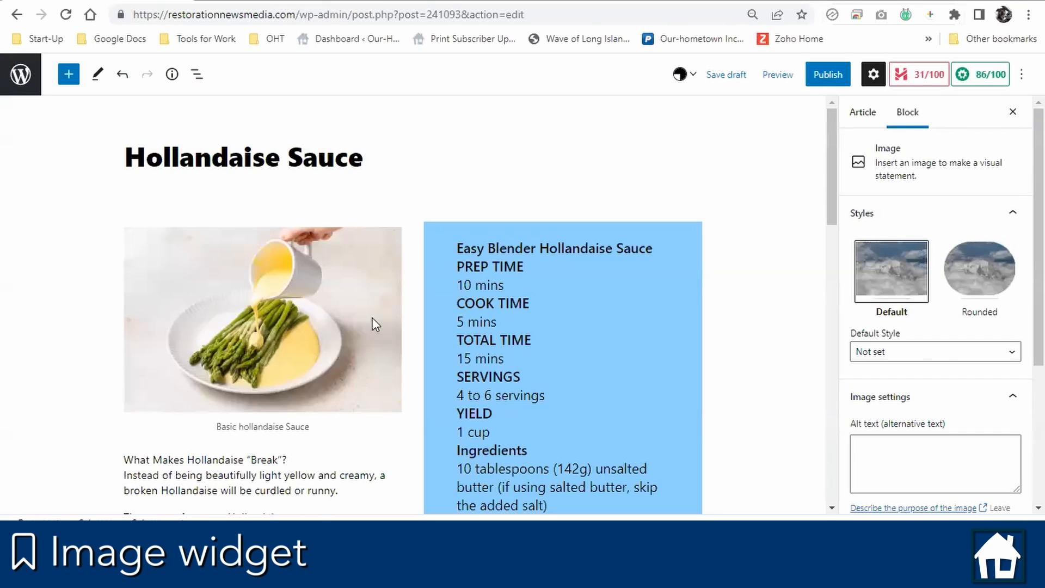
Turn on the drop cap for the "What Makes Hollandaise "Break"?" paragraph under the sauce photo
{"action": "scroll", "coordinate": [374, 322], "scroll_direction": "down", "scroll_amount": 10}
{"action": "scroll", "coordinate": [410, 327], "scroll_direction": "up", "scroll_amount": 6}
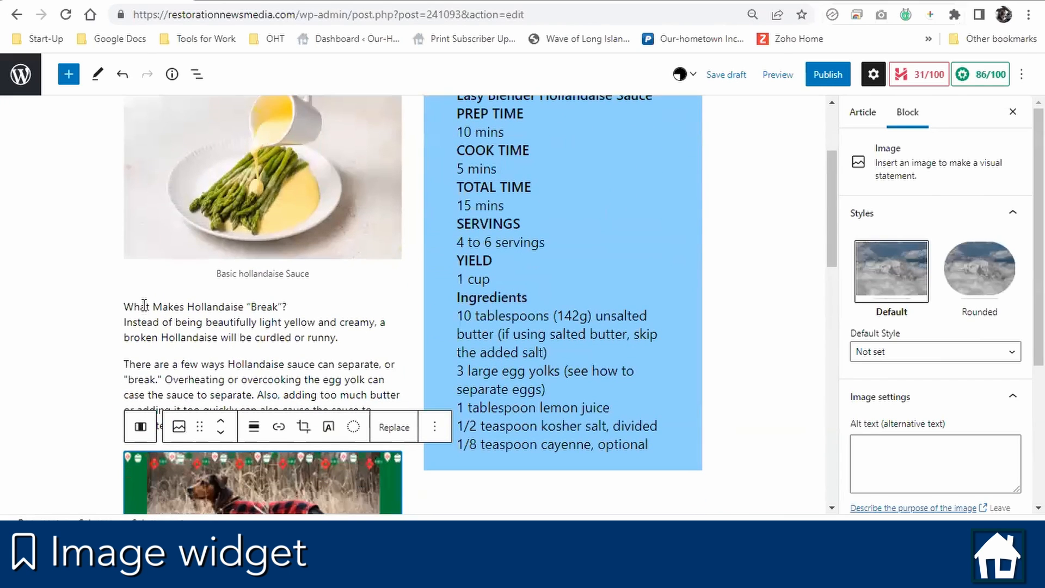
{"action": "left_click", "coordinate": [201, 305]}
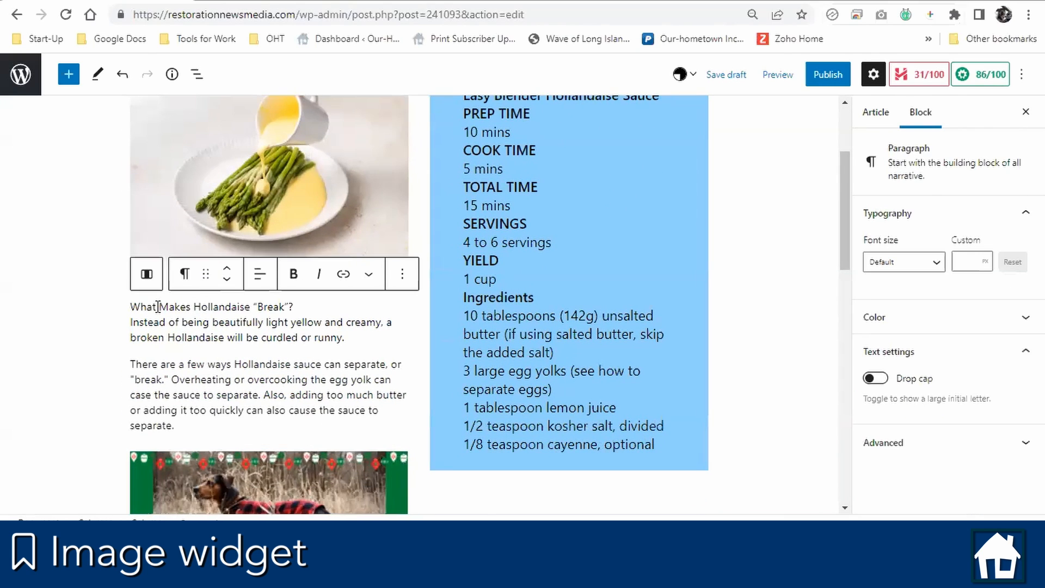
{"action": "left_click_drag", "start_coordinate": [141, 308], "coordinate": [126, 310]}
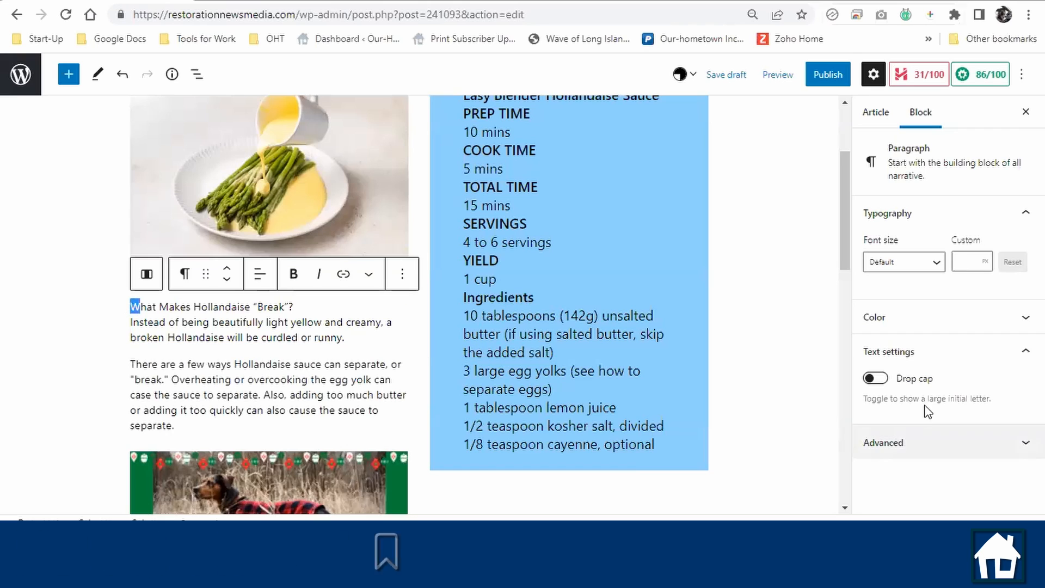
{"action": "left_click", "coordinate": [872, 379]}
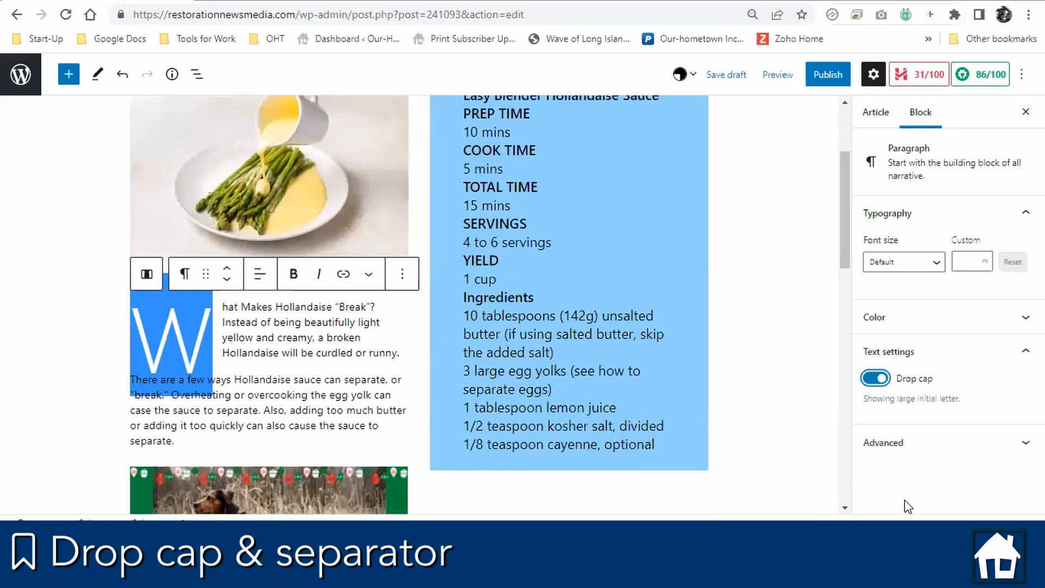
{"action": "left_click", "coordinate": [772, 499]}
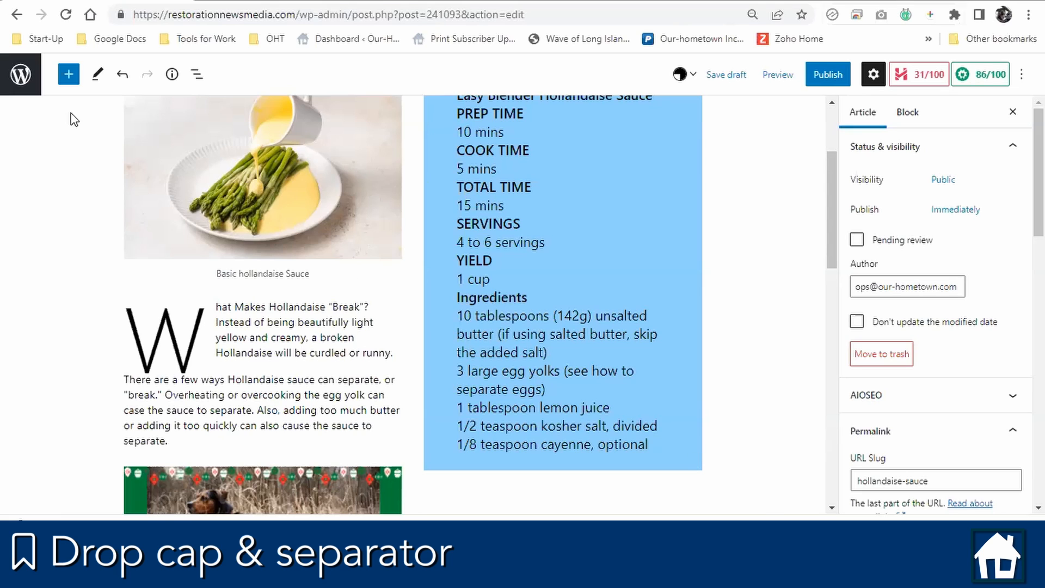
Examine the available text, media, design, widget and theme blocks in the block library
{"action": "left_click", "coordinate": [69, 75]}
{"action": "scroll", "coordinate": [123, 266], "scroll_direction": "down", "scroll_amount": 1}
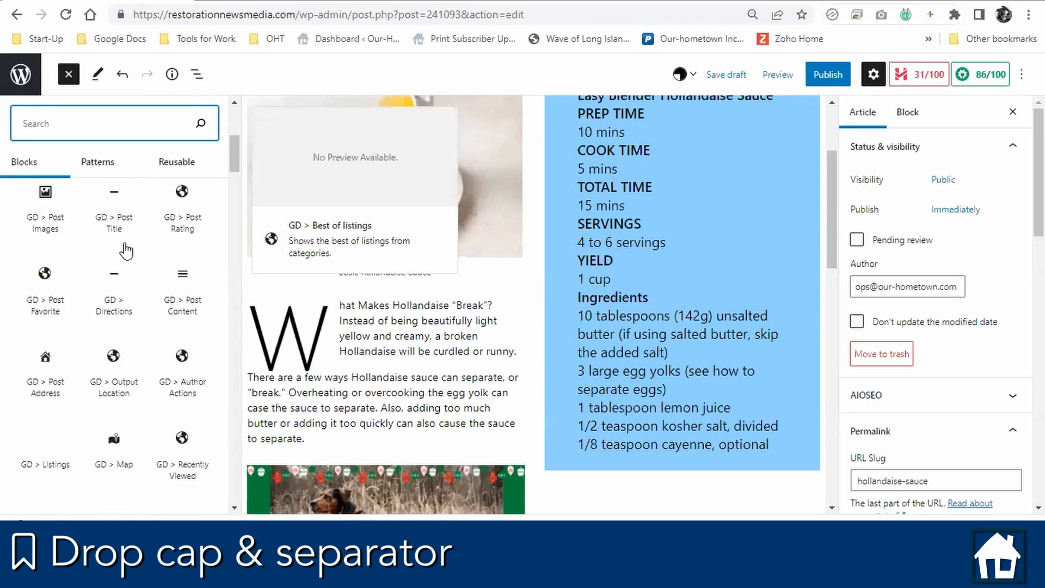
{"action": "scroll", "coordinate": [127, 250], "scroll_direction": "down", "scroll_amount": 10}
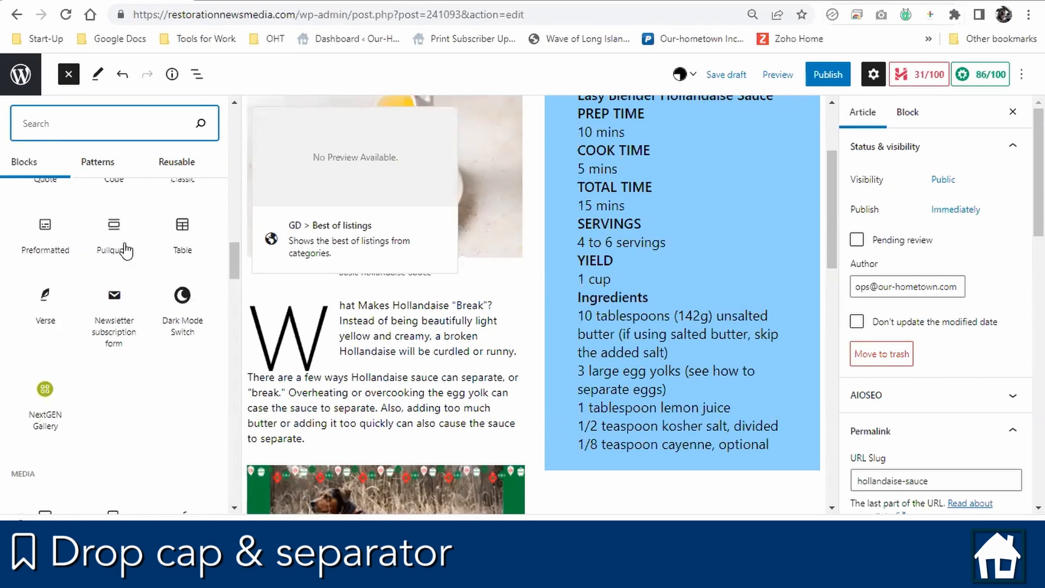
{"action": "scroll", "coordinate": [125, 250], "scroll_direction": "down", "scroll_amount": 3}
{"action": "scroll", "coordinate": [123, 250], "scroll_direction": "up", "scroll_amount": 5}
{"action": "scroll", "coordinate": [126, 289], "scroll_direction": "up", "scroll_amount": 2}
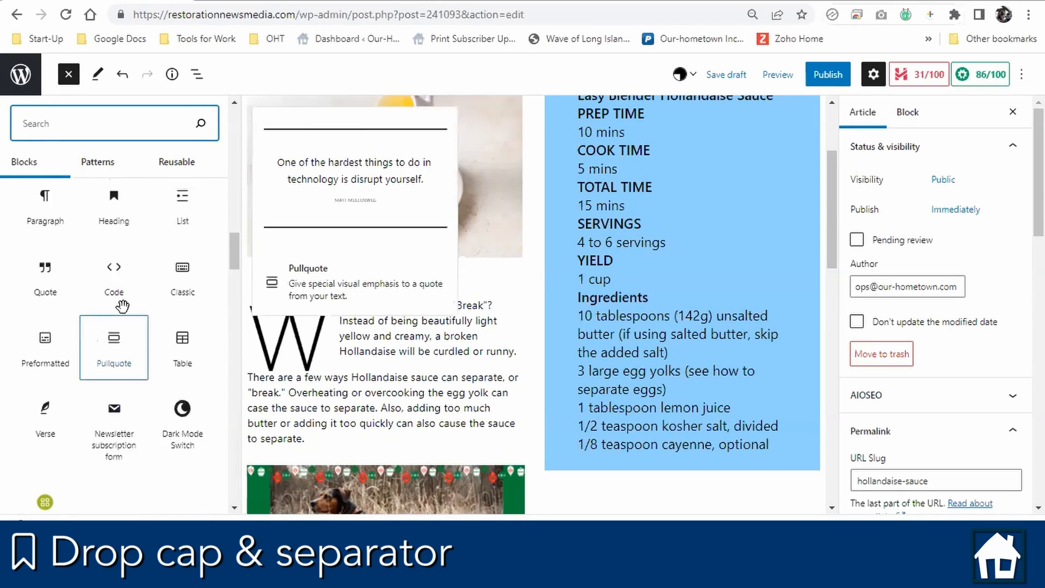
{"action": "scroll", "coordinate": [123, 306], "scroll_direction": "up", "scroll_amount": 1}
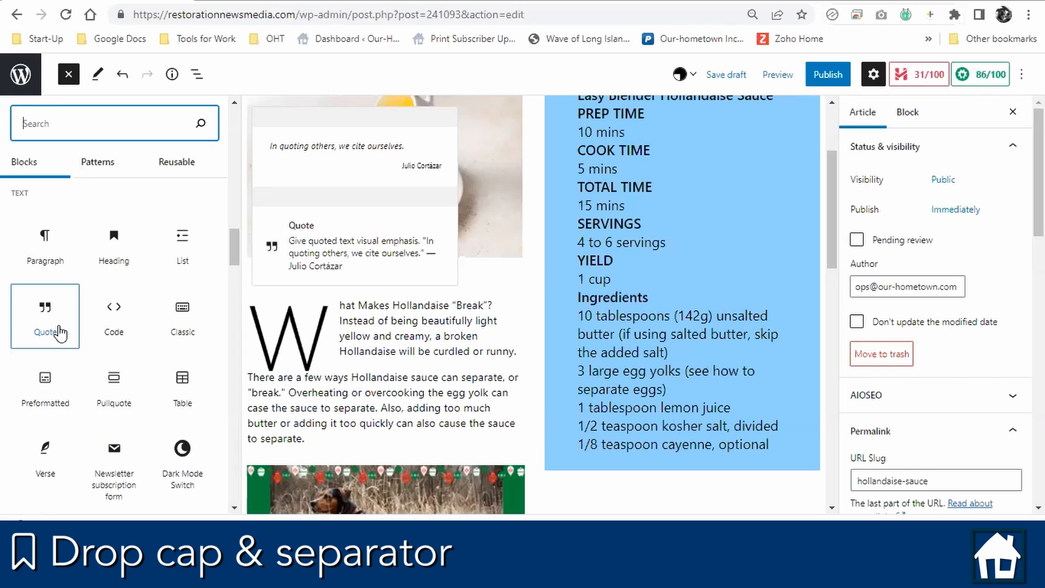
{"action": "scroll", "coordinate": [58, 331], "scroll_direction": "down", "scroll_amount": 3}
{"action": "scroll", "coordinate": [49, 327], "scroll_direction": "down", "scroll_amount": 1}
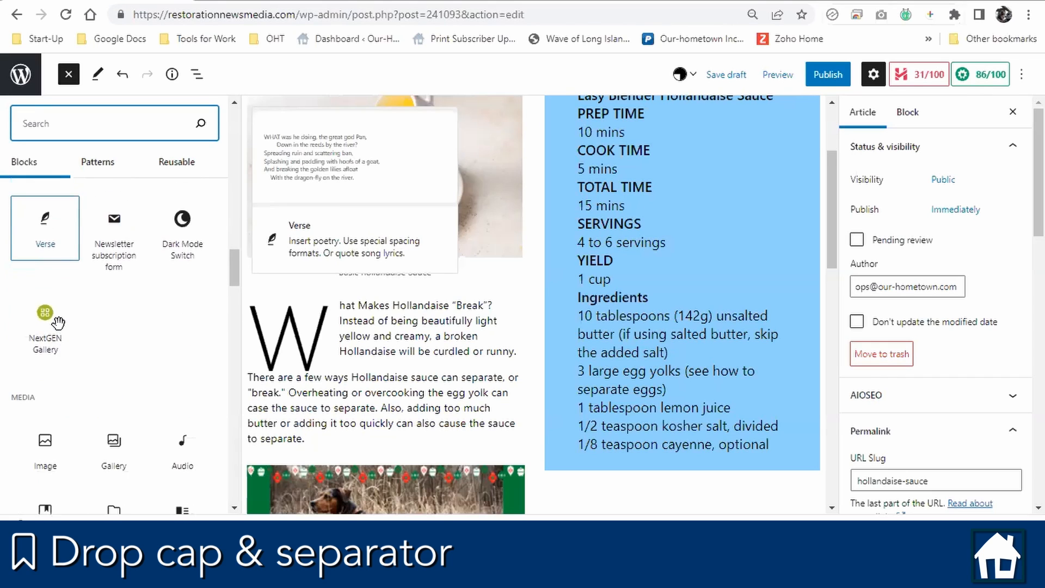
{"action": "scroll", "coordinate": [59, 327], "scroll_direction": "down", "scroll_amount": 3}
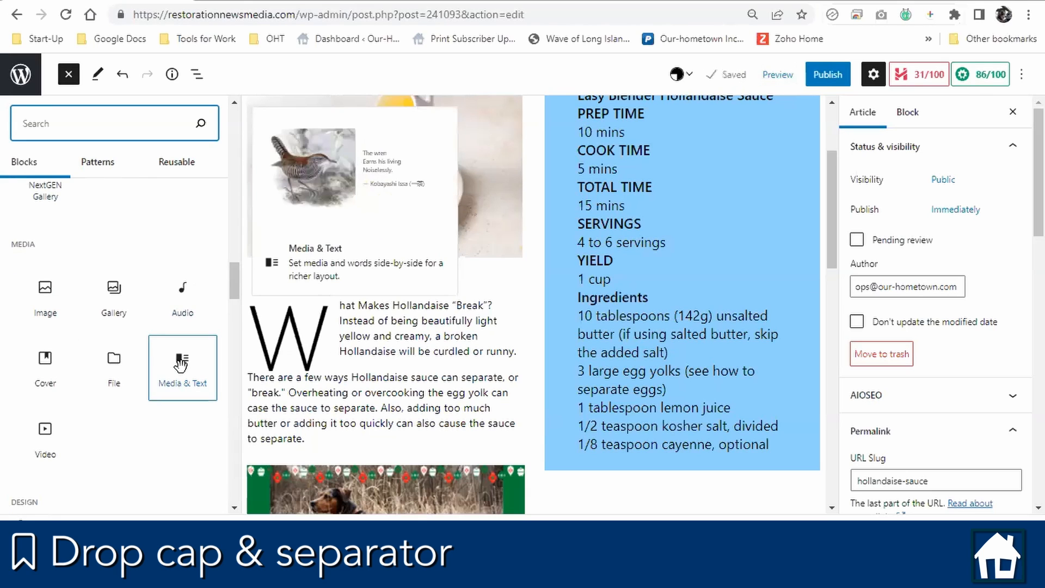
{"action": "scroll", "coordinate": [182, 364], "scroll_direction": "down", "scroll_amount": 4}
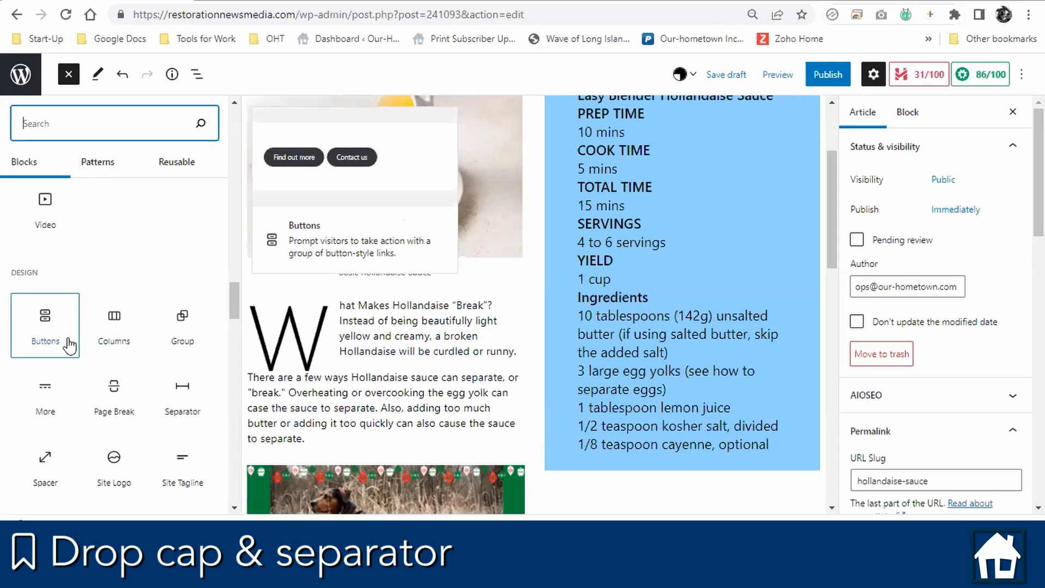
{"action": "scroll", "coordinate": [70, 346], "scroll_direction": "down", "scroll_amount": 8}
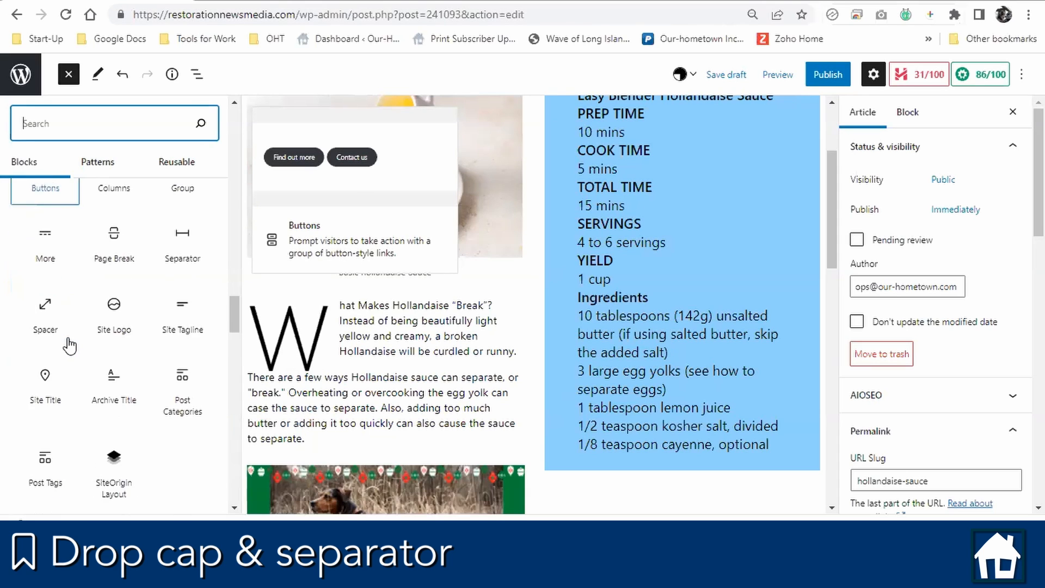
{"action": "scroll", "coordinate": [70, 346], "scroll_direction": "down", "scroll_amount": 6}
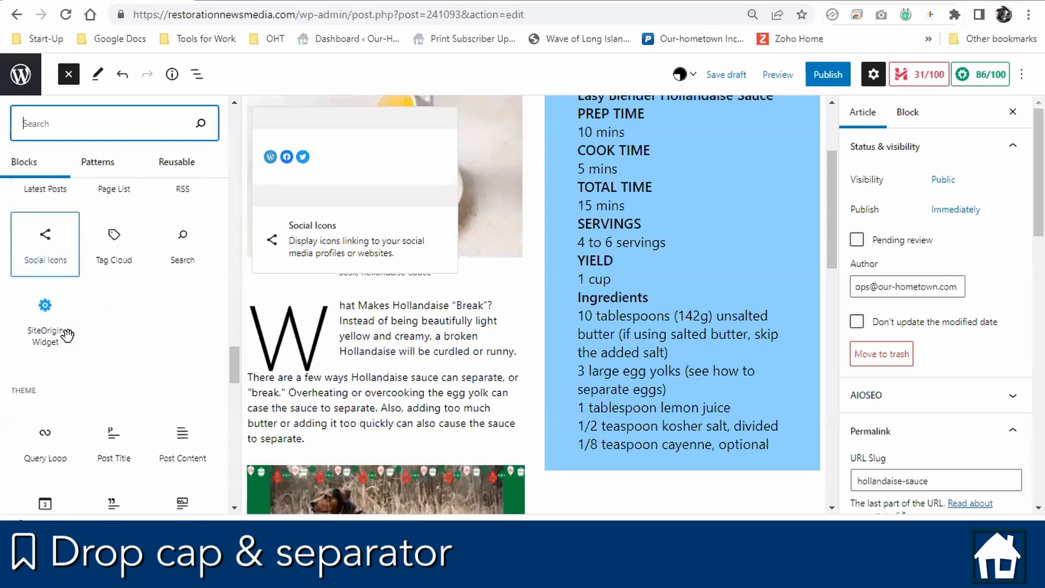
{"action": "scroll", "coordinate": [67, 338], "scroll_direction": "up", "scroll_amount": 4}
{"action": "scroll", "coordinate": [67, 338], "scroll_direction": "down", "scroll_amount": 15}
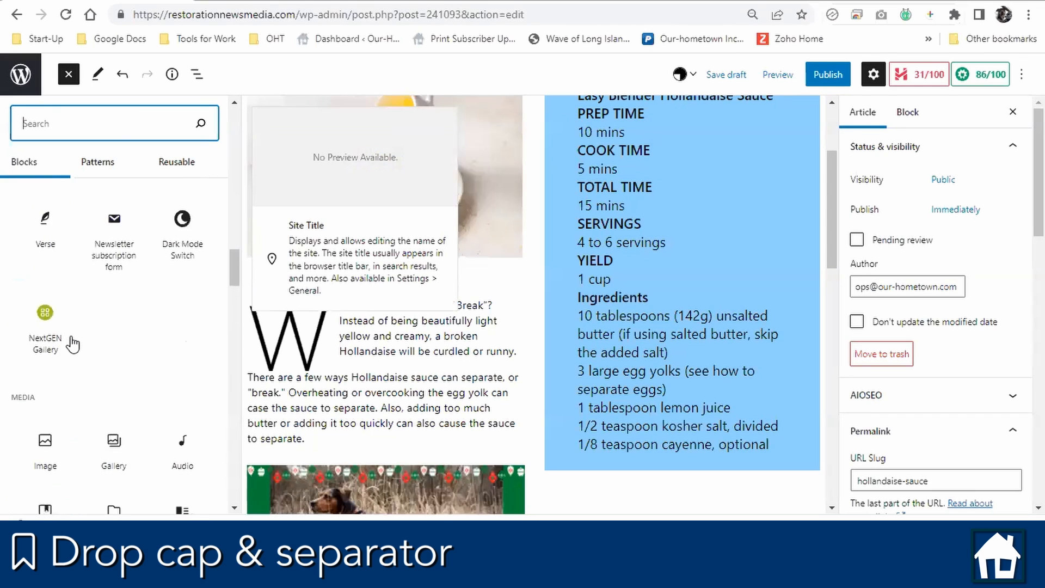
{"action": "scroll", "coordinate": [68, 335], "scroll_direction": "up", "scroll_amount": 5}
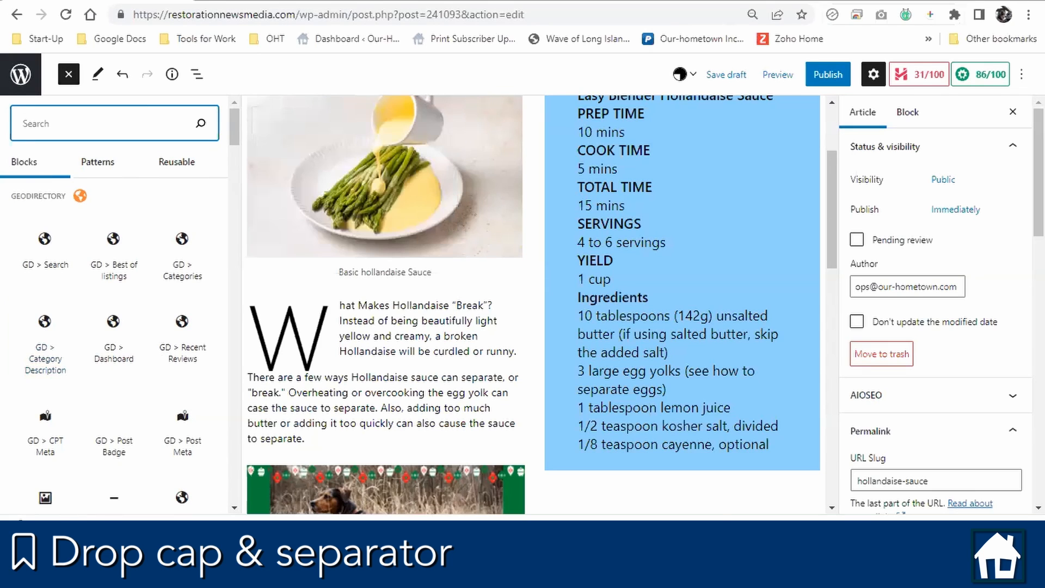
{"action": "left_click", "coordinate": [702, 496]}
Insert a separator block below the two columns of the Hollandaise Sauce article
{"action": "scroll", "coordinate": [700, 479], "scroll_direction": "down", "scroll_amount": 10}
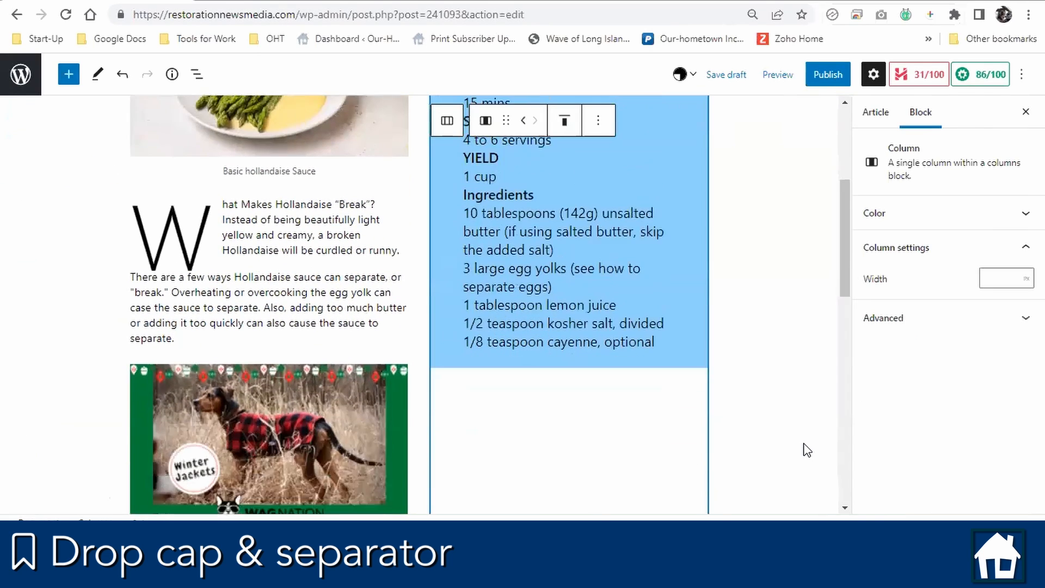
{"action": "scroll", "coordinate": [807, 450], "scroll_direction": "down", "scroll_amount": 3}
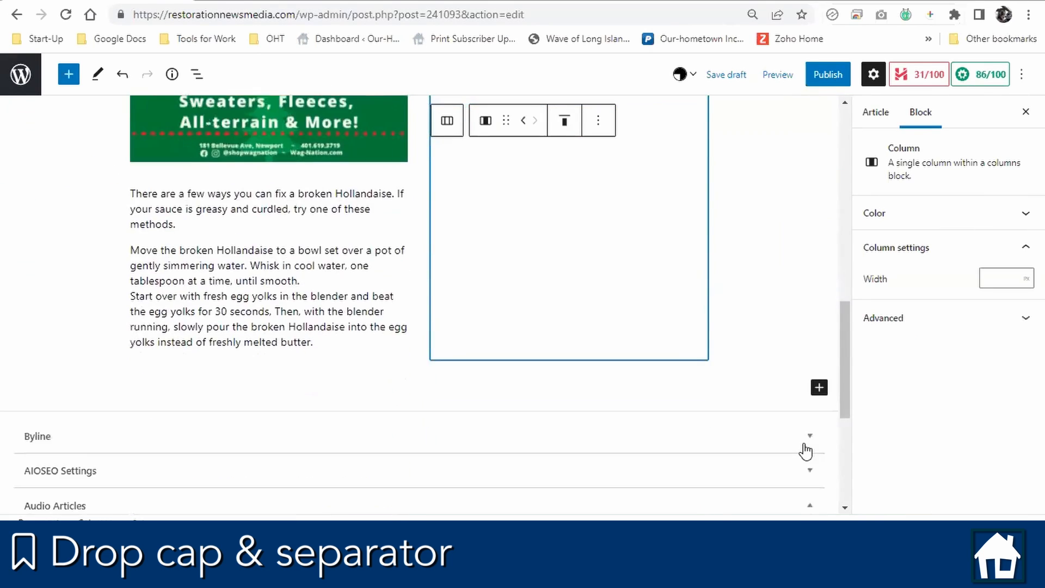
{"action": "left_click", "coordinate": [352, 381]}
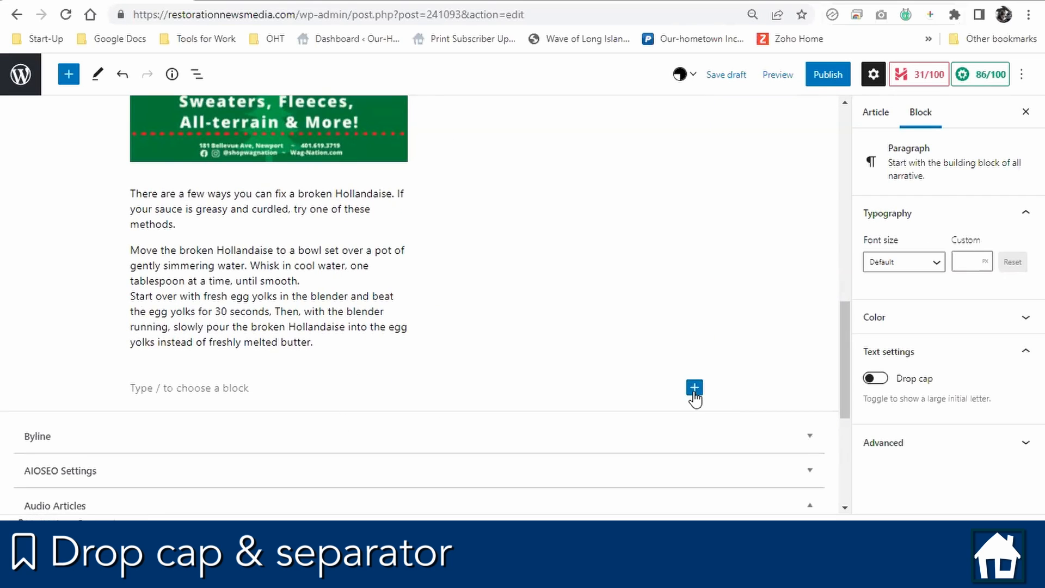
{"action": "left_click", "coordinate": [694, 387]}
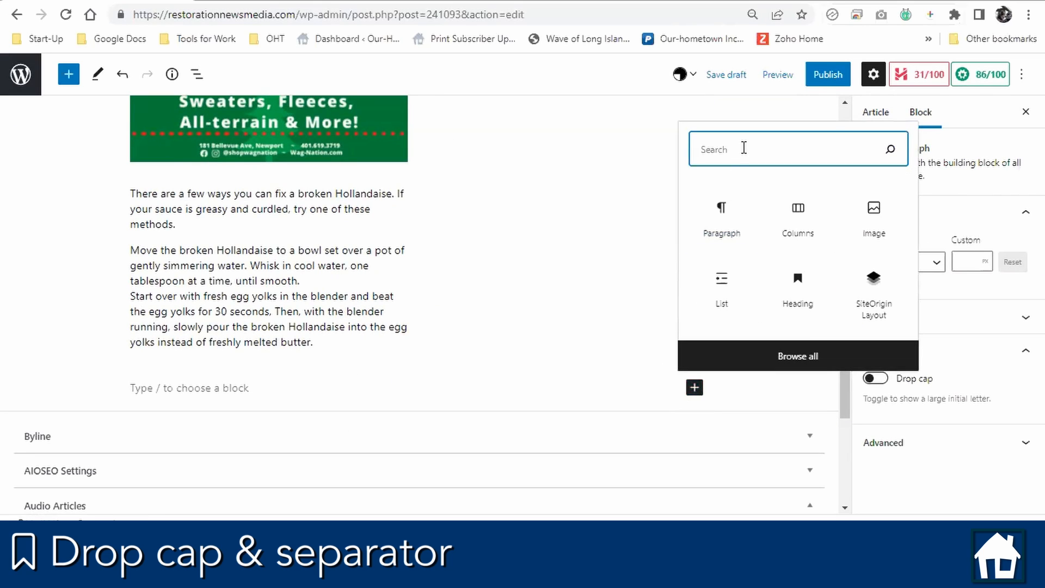
{"action": "type", "text": "se"}
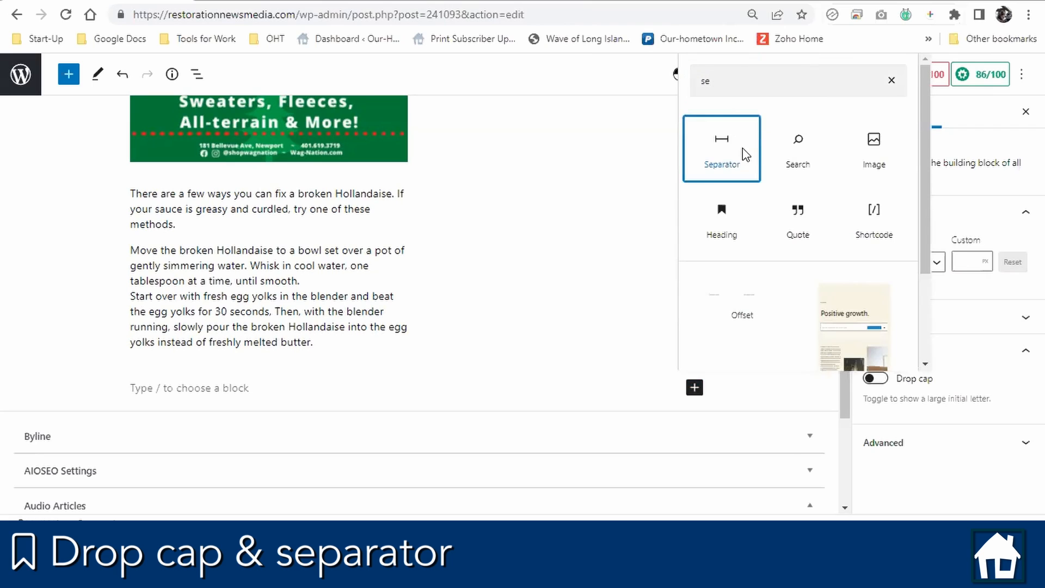
{"action": "left_click", "coordinate": [746, 154]}
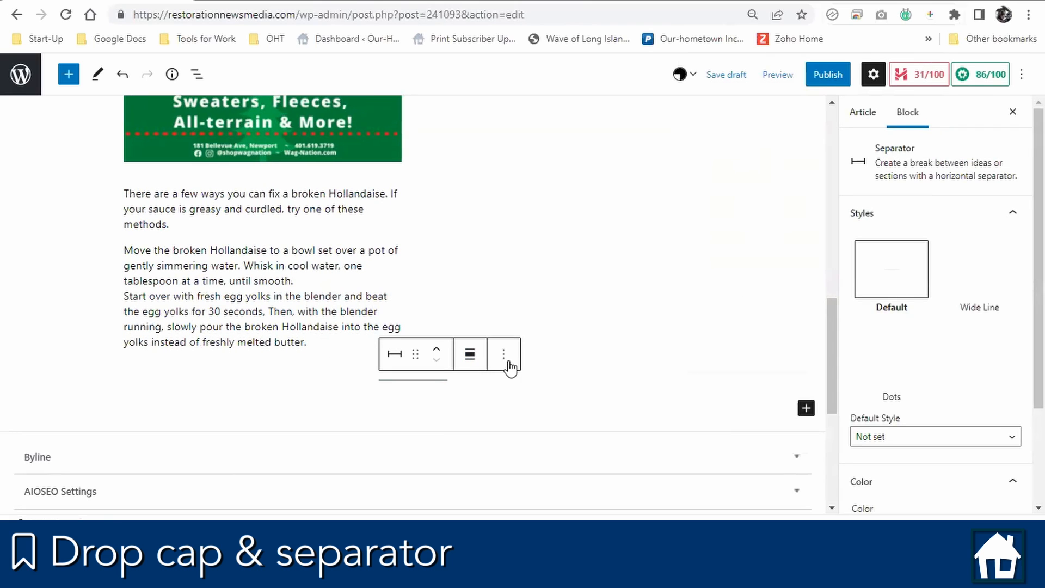
{"action": "left_click", "coordinate": [472, 359]}
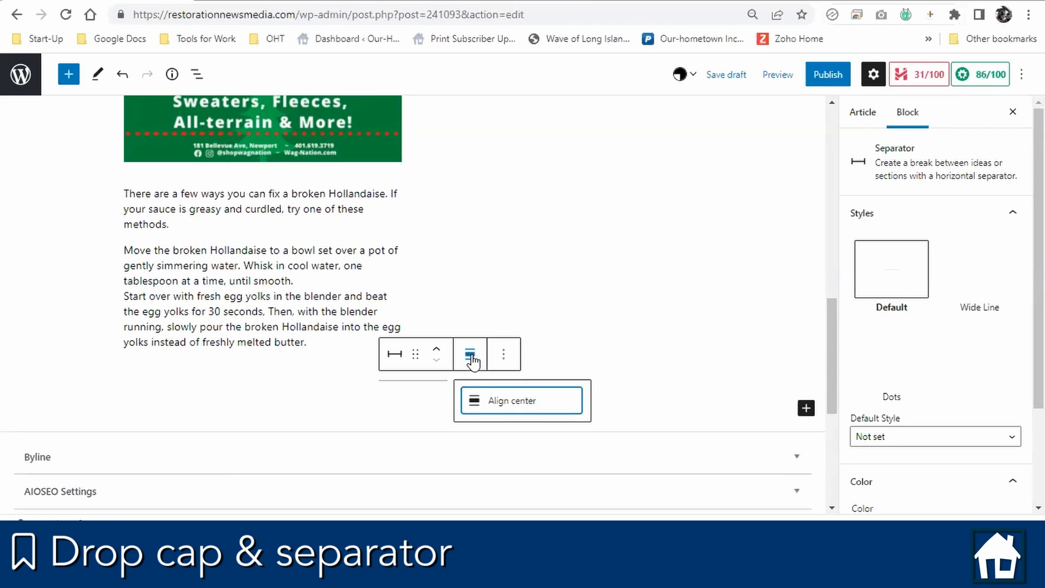
{"action": "left_click", "coordinate": [502, 361]}
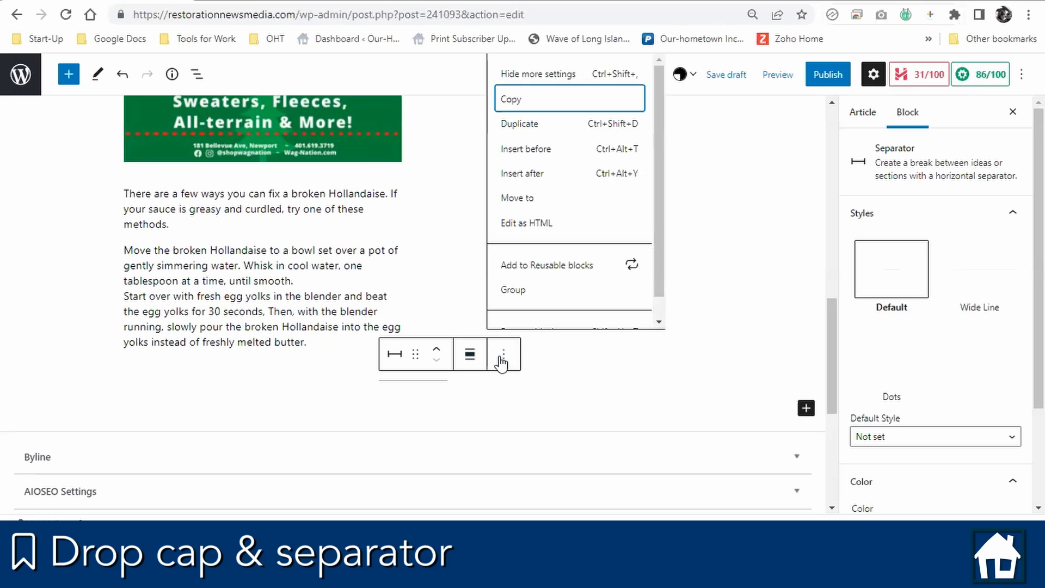
{"action": "left_click", "coordinate": [502, 361]}
Add an empty paragraph below the separator and change the separator's style to Wide Line
{"action": "left_click", "coordinate": [398, 413]}
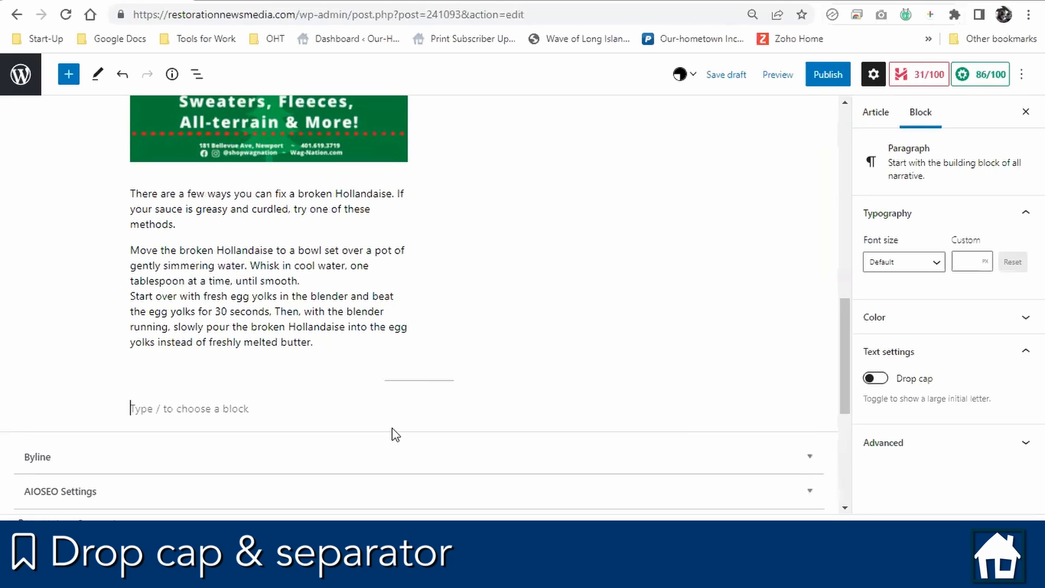
{"action": "left_click", "coordinate": [427, 381]}
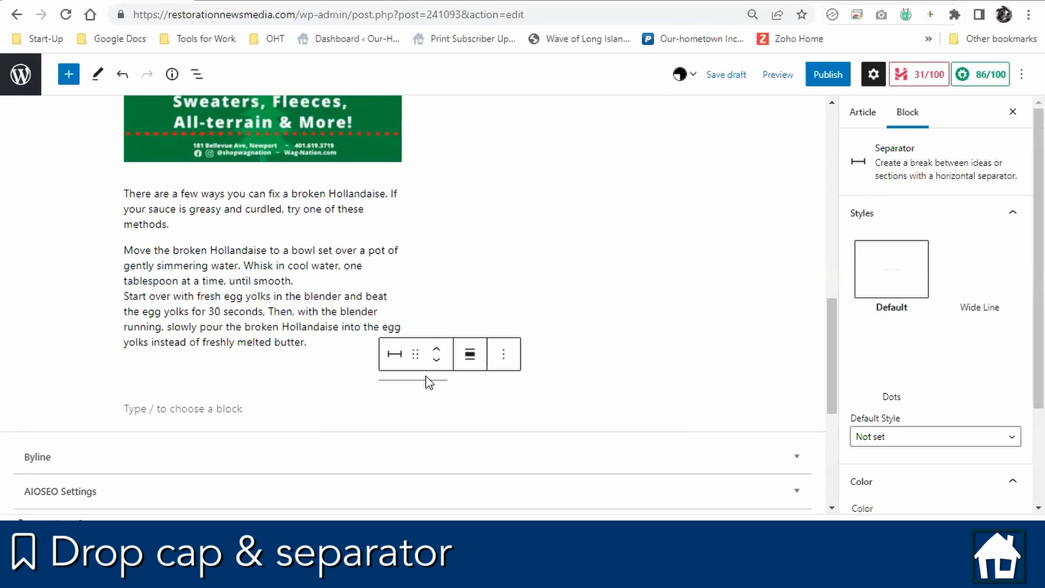
{"action": "left_click", "coordinate": [402, 362]}
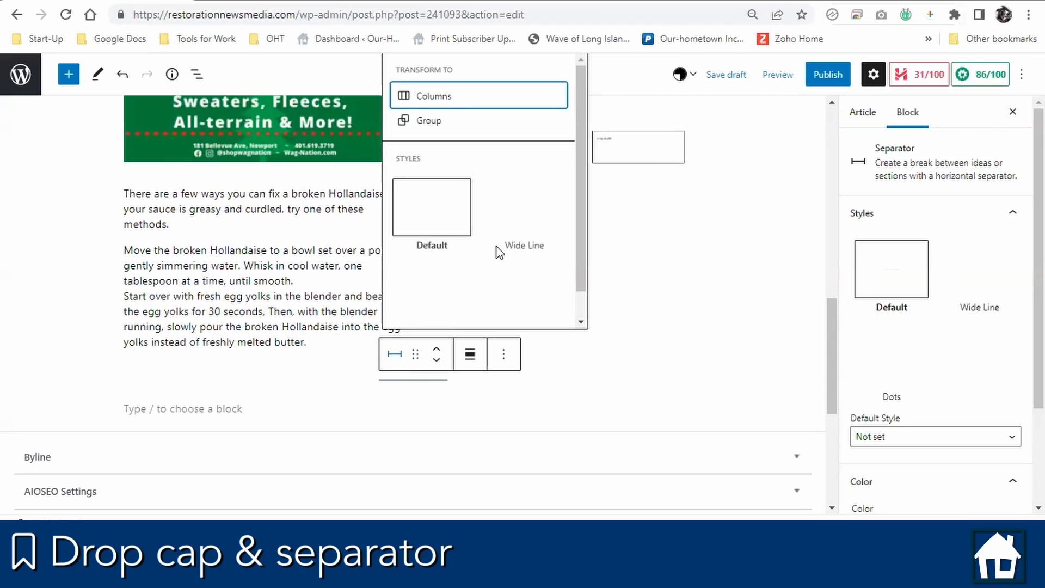
{"action": "left_click", "coordinate": [513, 233]}
{"action": "left_click", "coordinate": [374, 439]}
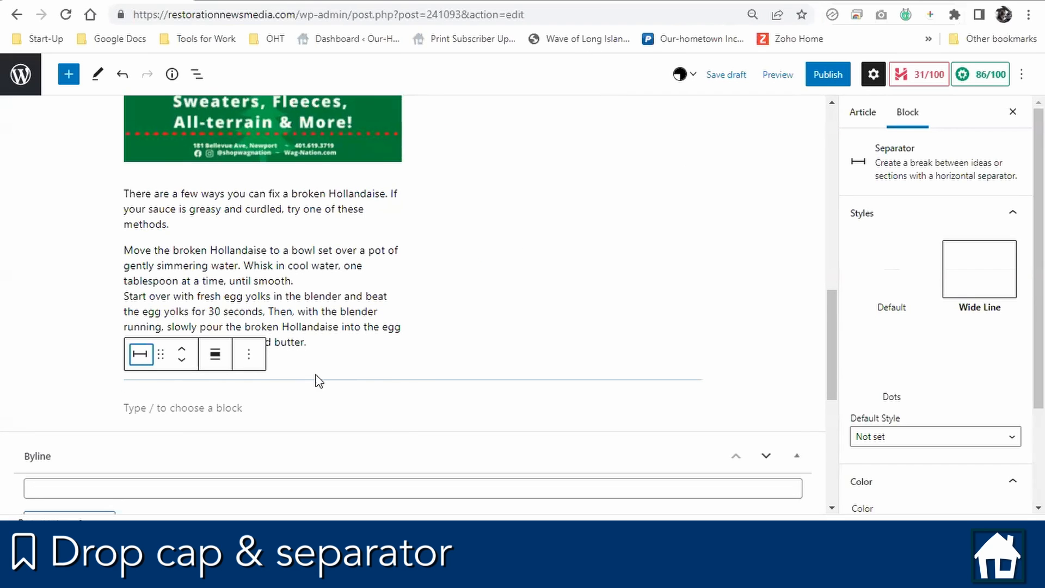
{"action": "scroll", "coordinate": [651, 381], "scroll_direction": "up", "scroll_amount": 9}
{"action": "scroll", "coordinate": [656, 375], "scroll_direction": "down", "scroll_amount": 10}
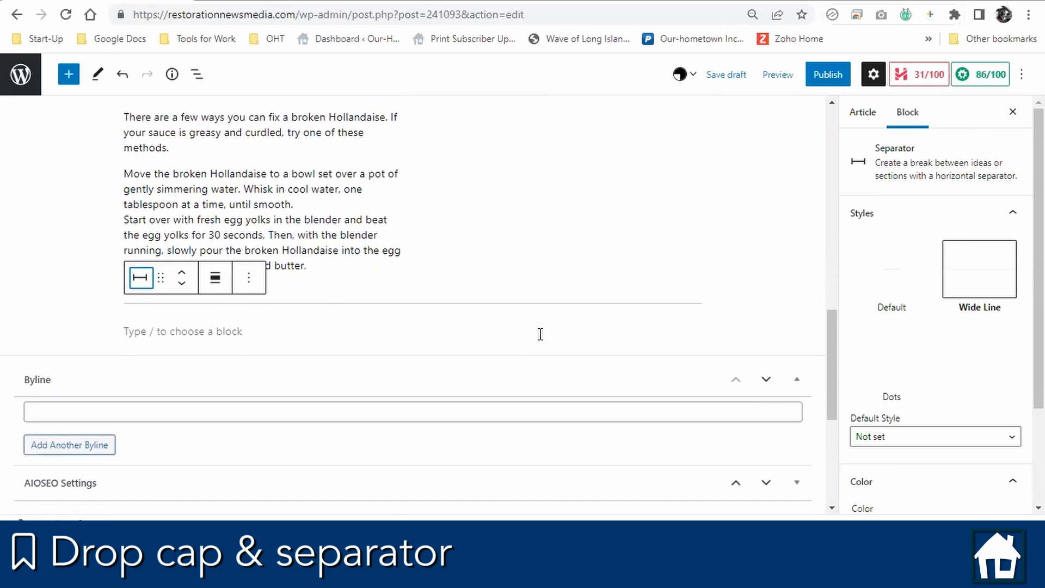
{"action": "scroll", "coordinate": [572, 268], "scroll_direction": "up", "scroll_amount": 15}
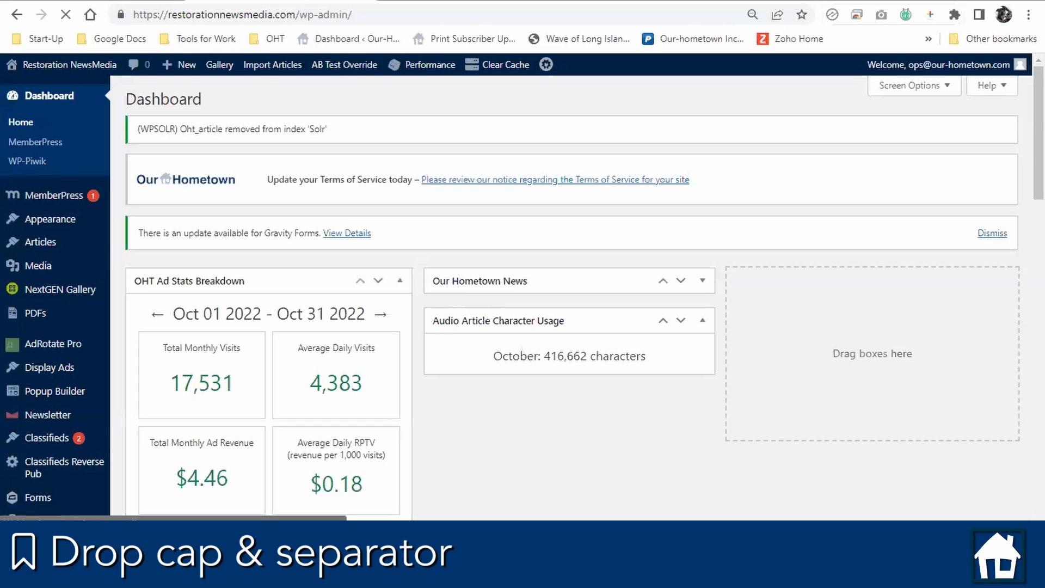
Open the Media Library and examine the file URL in the hollandaise sauce photo's attachment details
{"action": "mouse_move", "coordinate": [91, 288]}
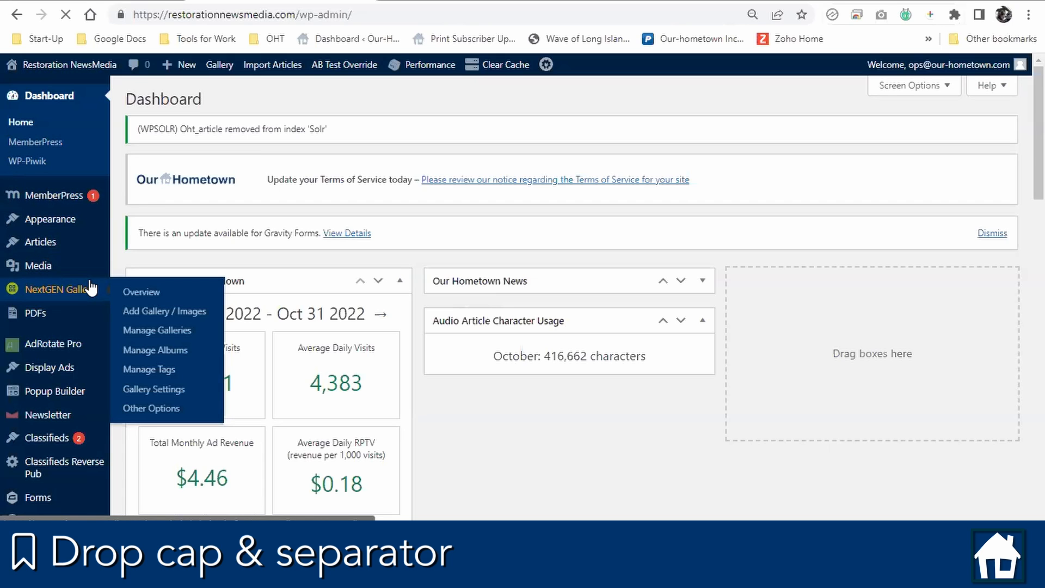
{"action": "left_click", "coordinate": [72, 275]}
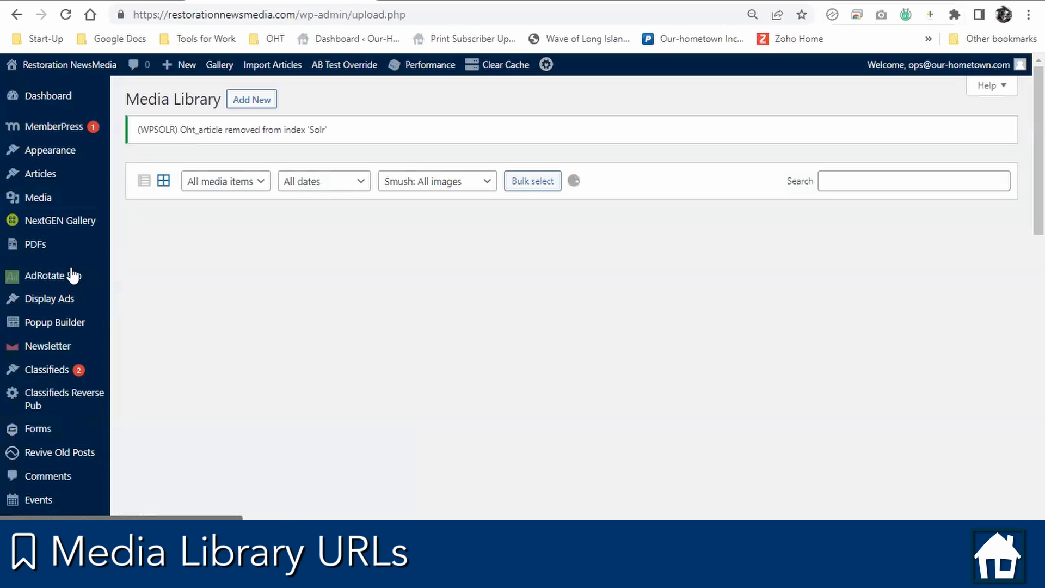
{"action": "mouse_move", "coordinate": [109, 231]}
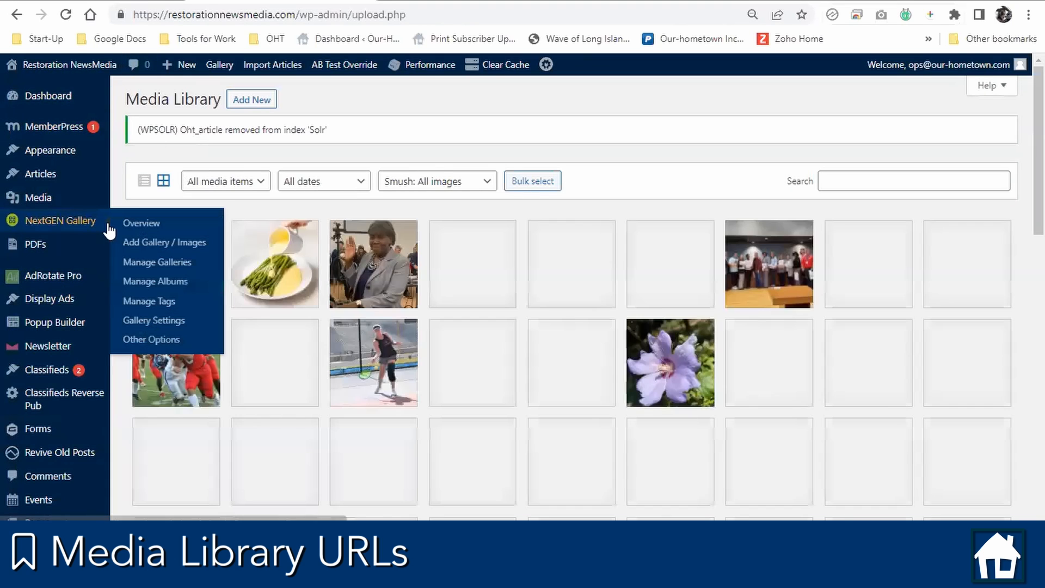
{"action": "left_click", "coordinate": [267, 277]}
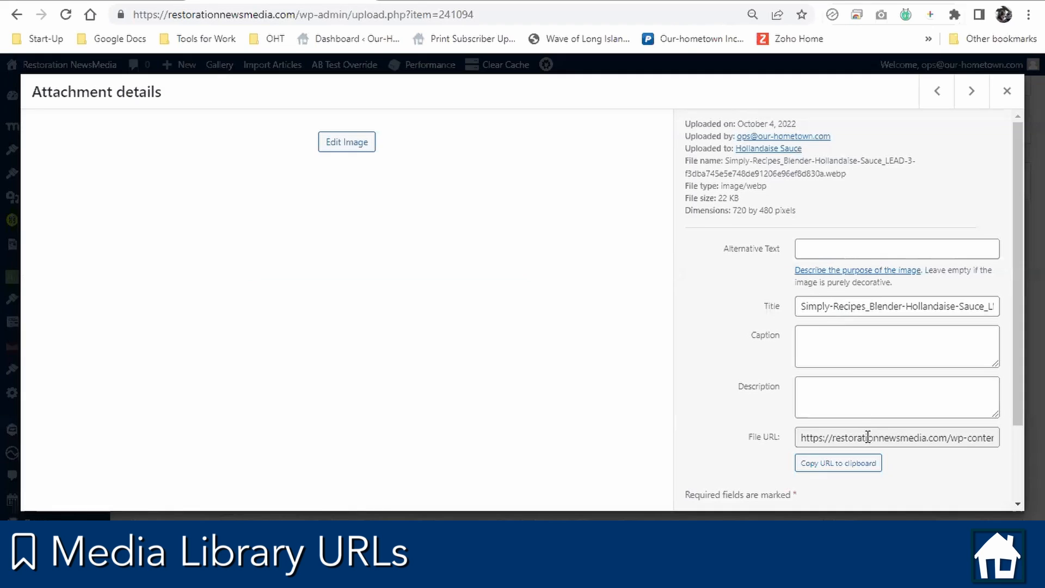
{"action": "left_click", "coordinate": [862, 440]}
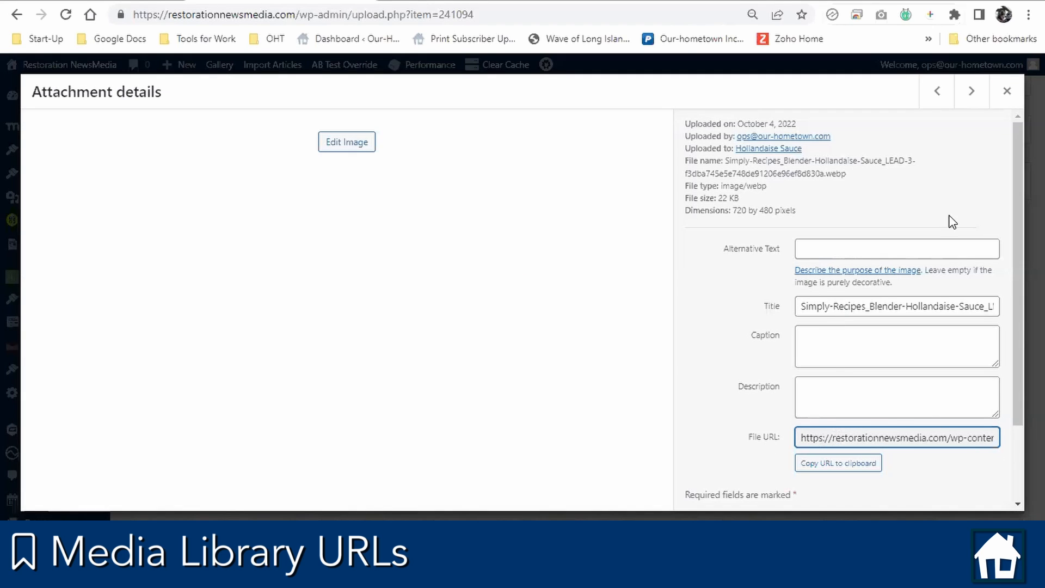
{"action": "left_click", "coordinate": [1008, 91]}
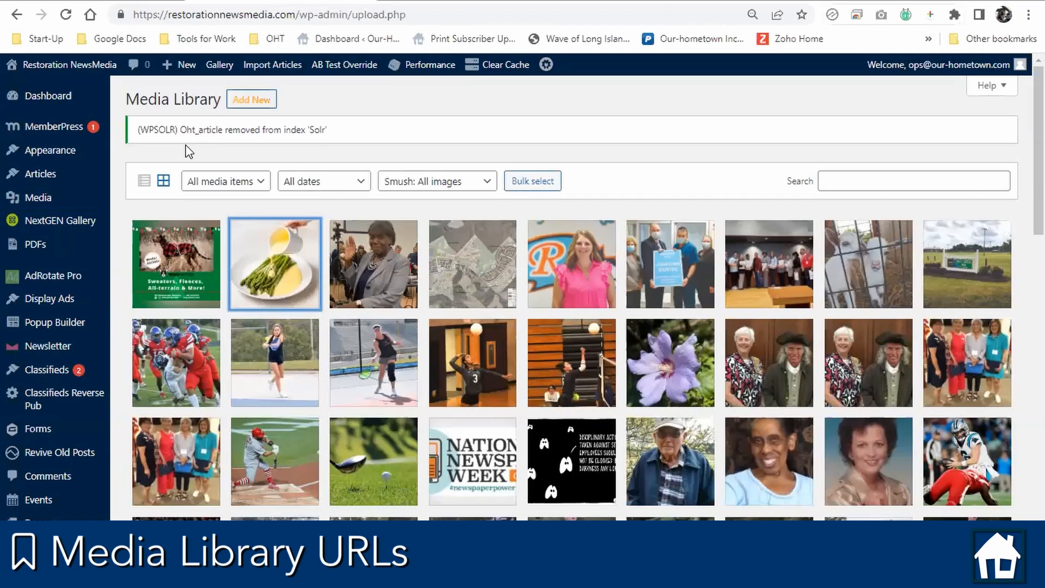
Upload the "Audio Sponsor example" file from the Desktop folder to the Media Library
{"action": "left_click", "coordinate": [251, 100]}
{"action": "left_click", "coordinate": [569, 253]}
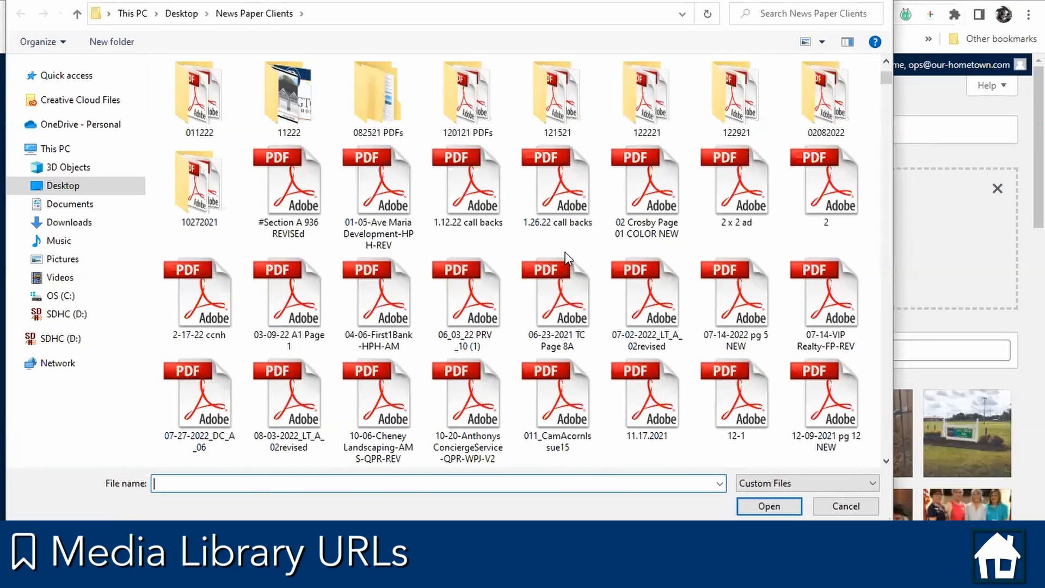
{"action": "scroll", "coordinate": [566, 257], "scroll_direction": "down", "scroll_amount": 20}
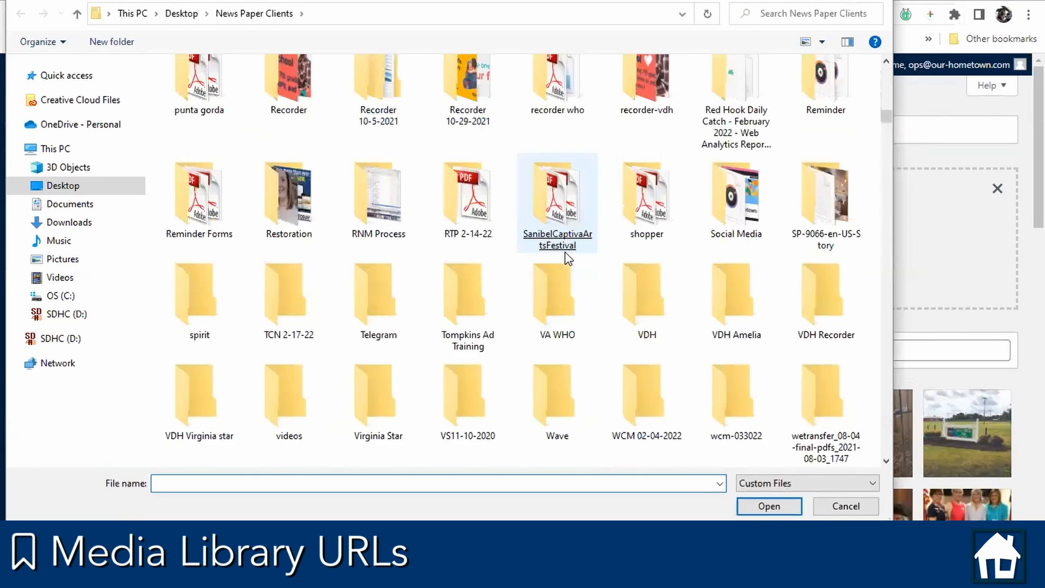
{"action": "scroll", "coordinate": [567, 257], "scroll_direction": "up", "scroll_amount": 20}
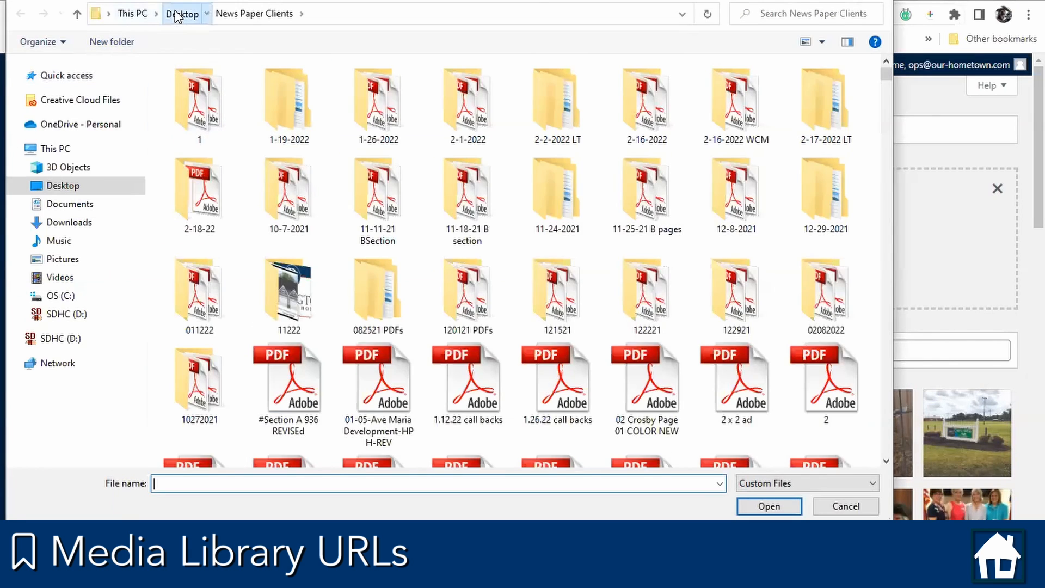
{"action": "left_click", "coordinate": [178, 16]}
{"action": "left_click", "coordinate": [742, 154]}
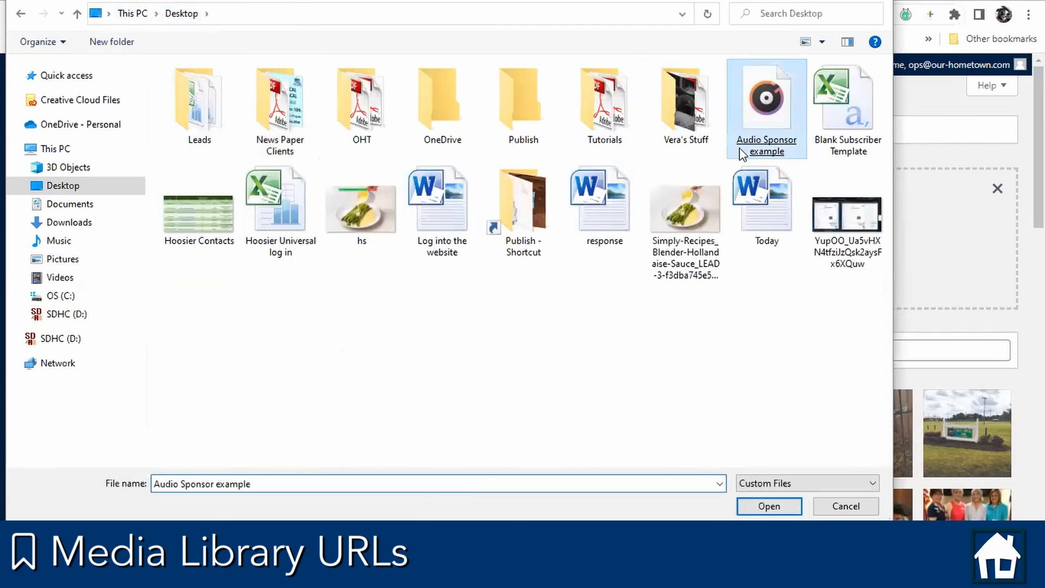
{"action": "left_click", "coordinate": [743, 155]}
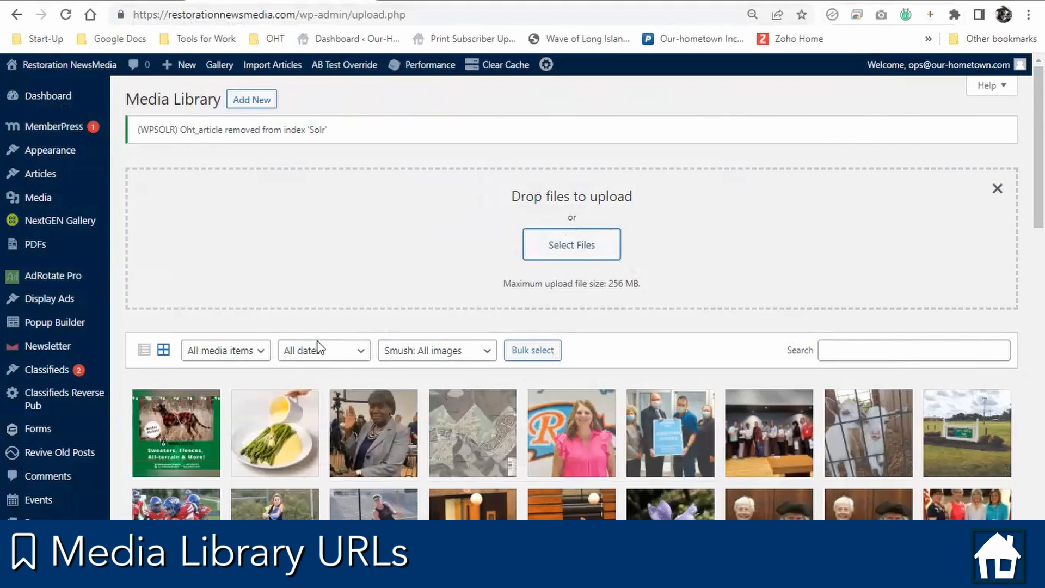
Copy the file URL of Audio-Sponsor-example.mp3 from its attachment details
{"action": "scroll", "coordinate": [319, 348], "scroll_direction": "down", "scroll_amount": 2}
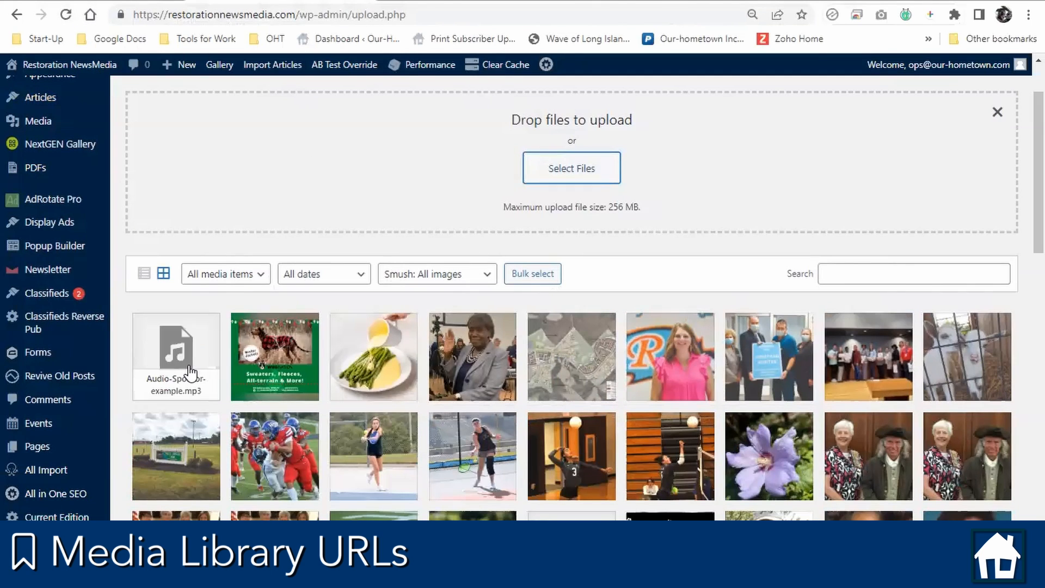
{"action": "left_click", "coordinate": [188, 365]}
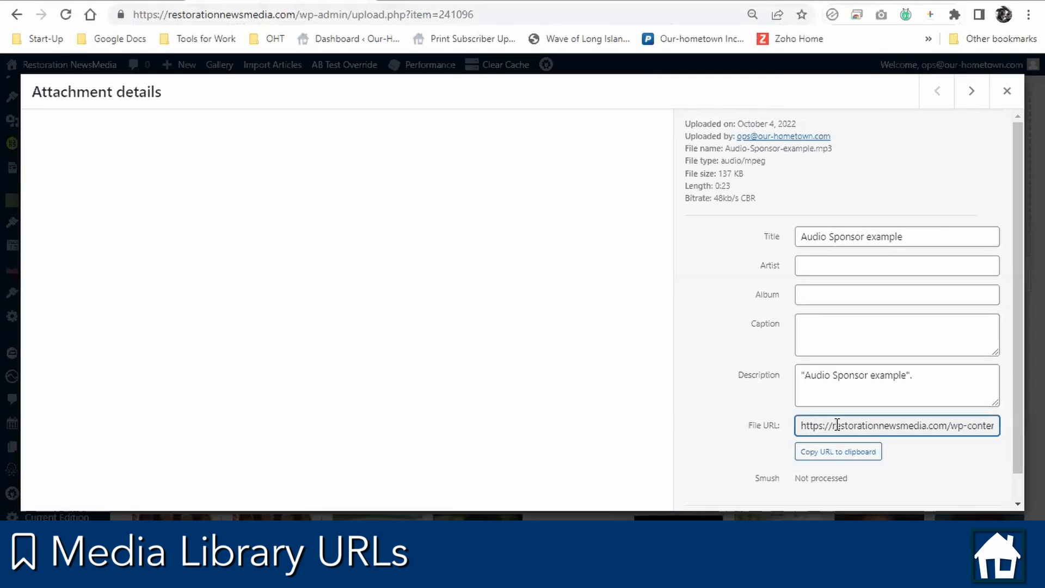
{"action": "triple_click", "coordinate": [835, 430]}
{"action": "right_click", "coordinate": [834, 429]}
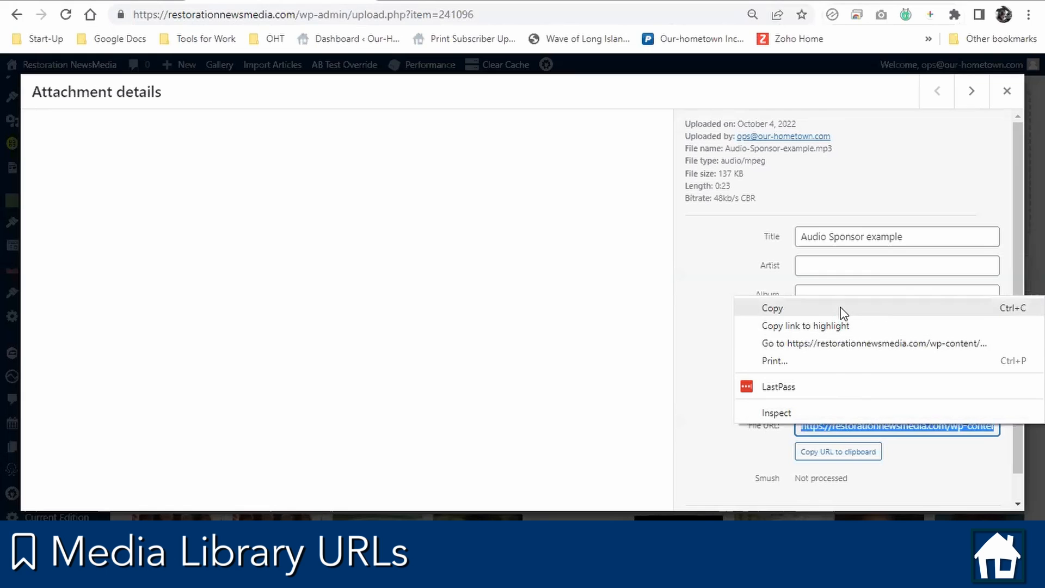
{"action": "left_click", "coordinate": [843, 309]}
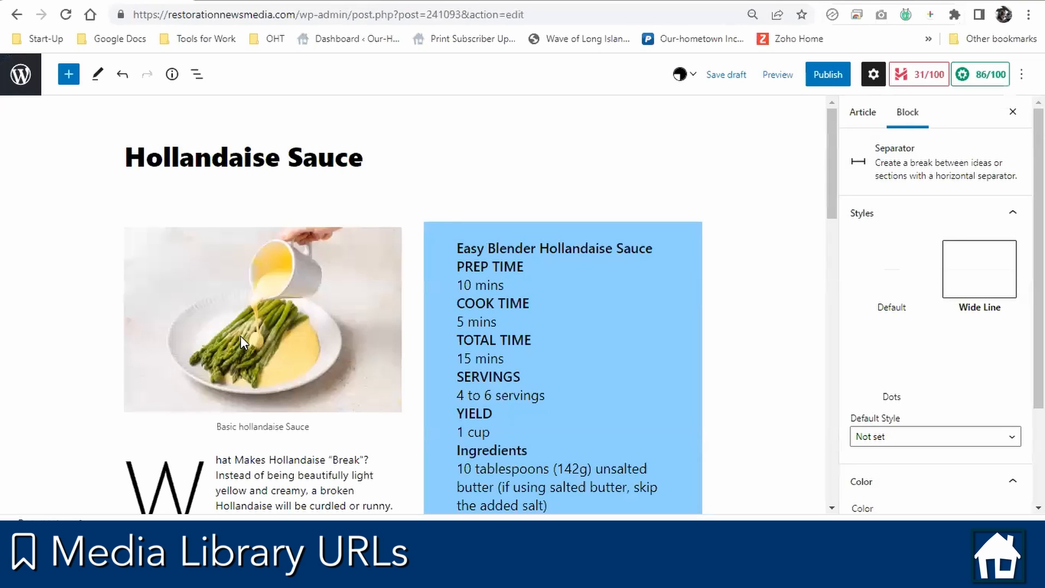
Back in the Hollandaise Sauce article, link the sauce photo to its Media File and open the link to check it
{"action": "left_click", "coordinate": [240, 335]}
{"action": "left_click", "coordinate": [279, 205]}
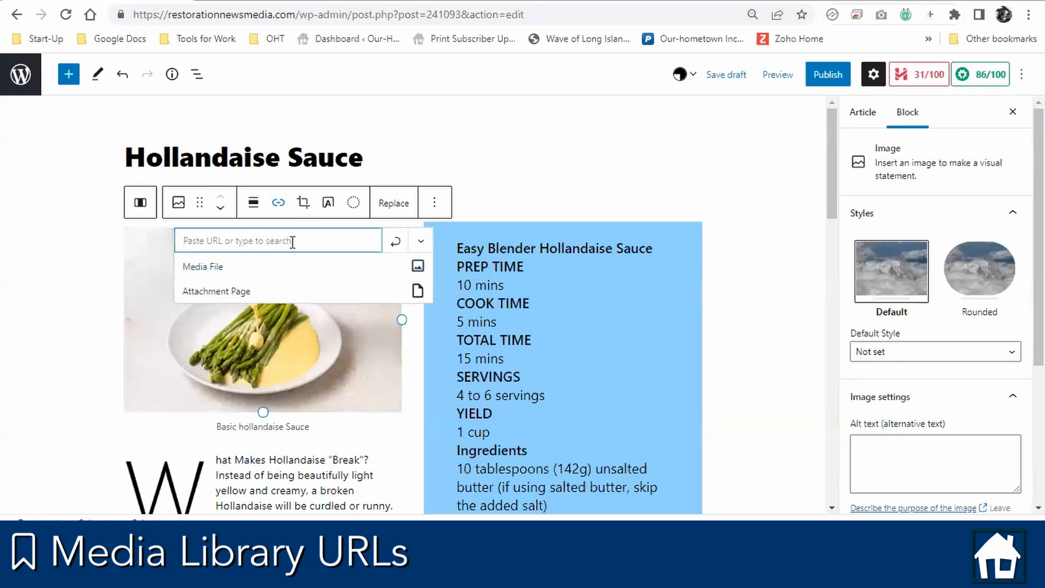
{"action": "right_click", "coordinate": [291, 240]}
{"action": "left_click", "coordinate": [243, 265]}
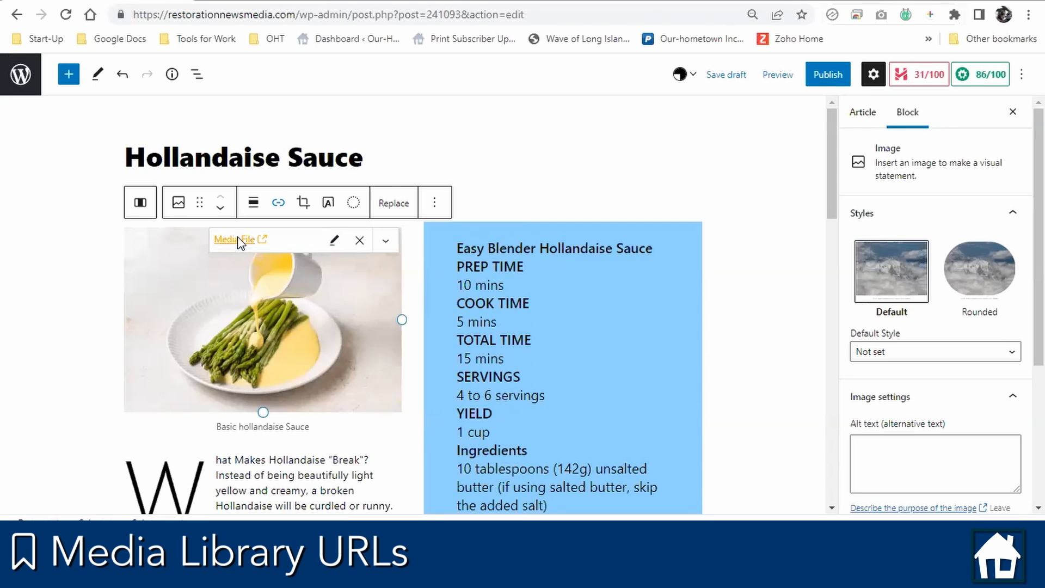
{"action": "left_click", "coordinate": [237, 240]}
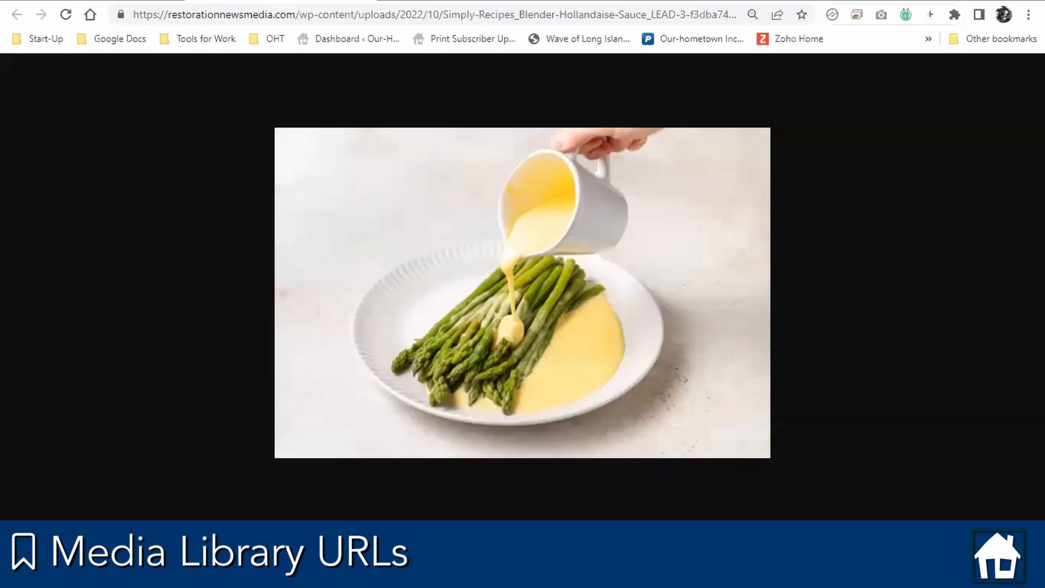
{"action": "left_click", "coordinate": [368, 2]}
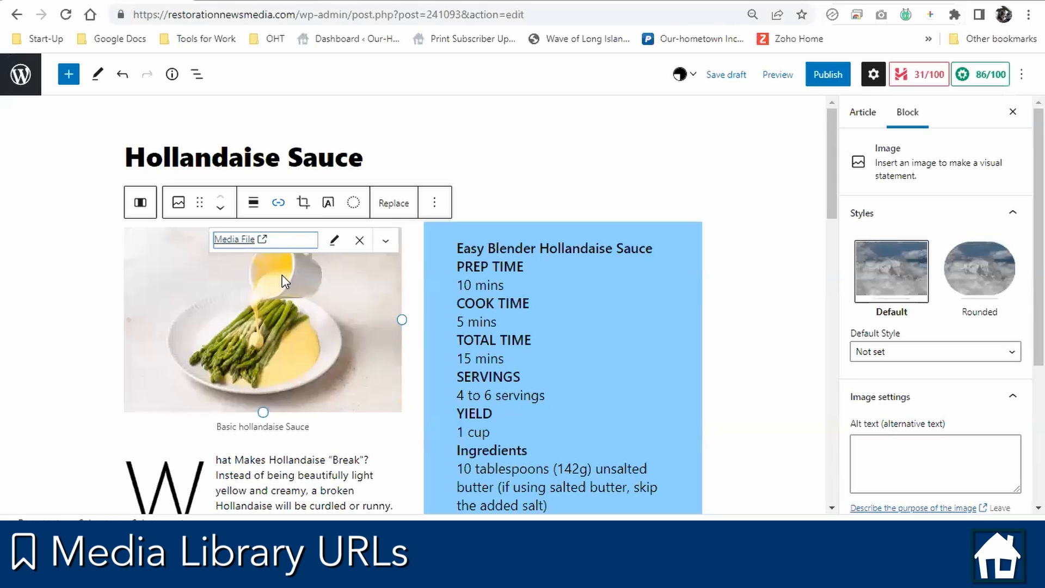
Replace the sauce photo's Media File link with the copied Audio-Sponsor-example.mp3 URL and save the draft
{"action": "left_click", "coordinate": [334, 240]}
{"action": "right_click", "coordinate": [295, 241]}
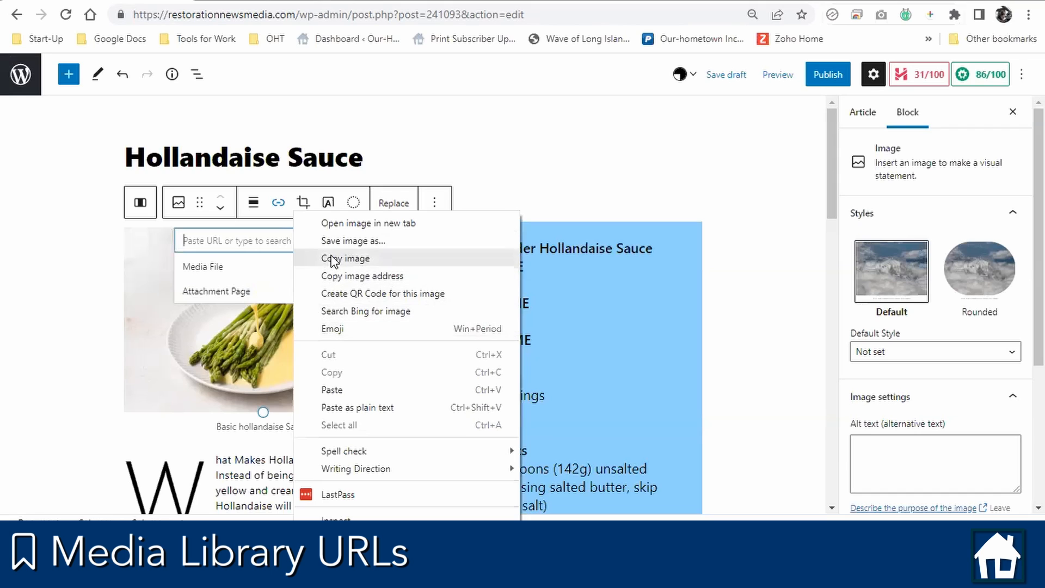
{"action": "left_click", "coordinate": [252, 243]}
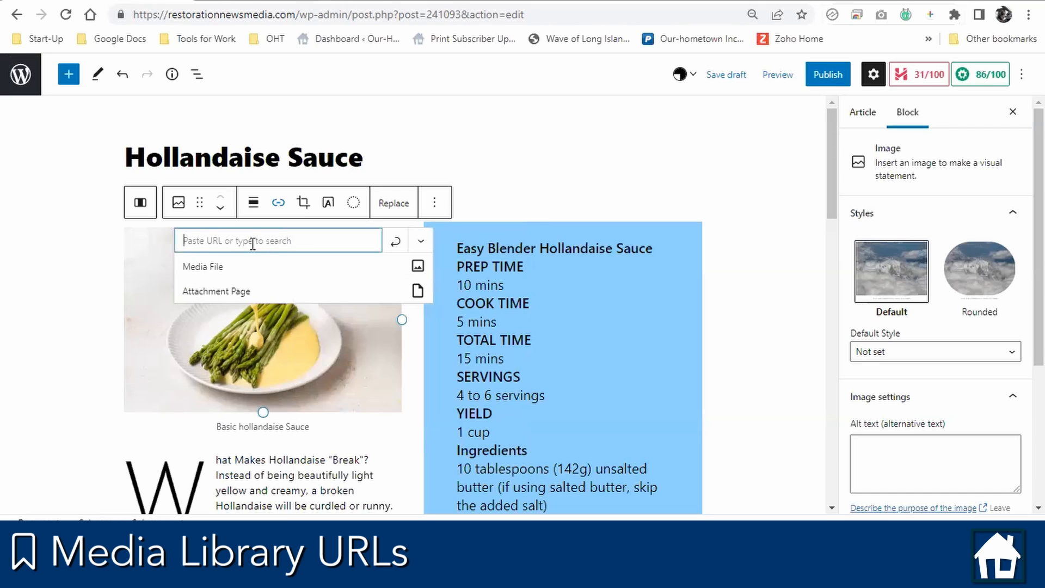
{"action": "key", "text": "ctrl+v"}
{"action": "left_click", "coordinate": [395, 242]}
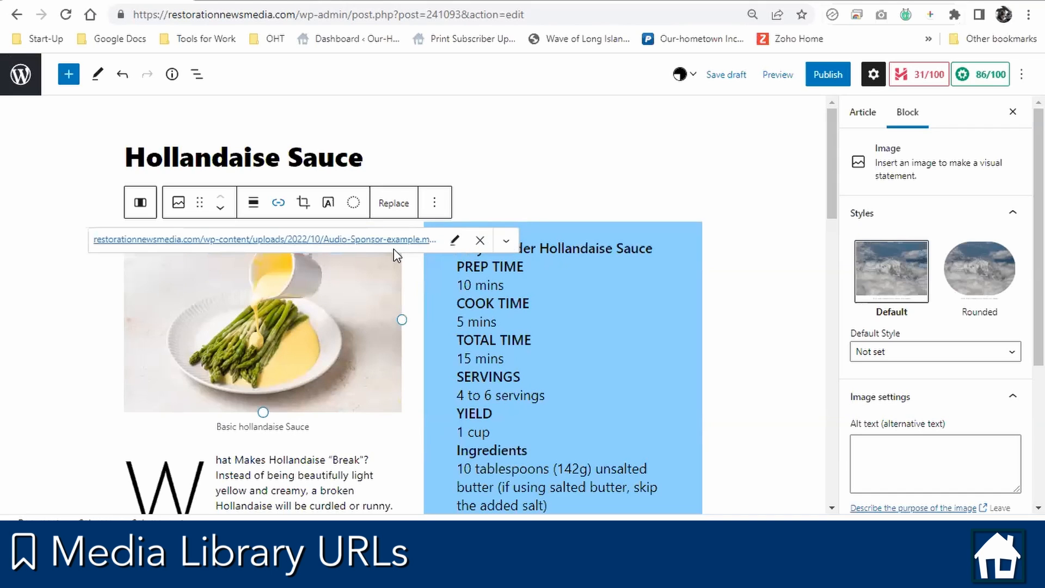
{"action": "left_click", "coordinate": [749, 209]}
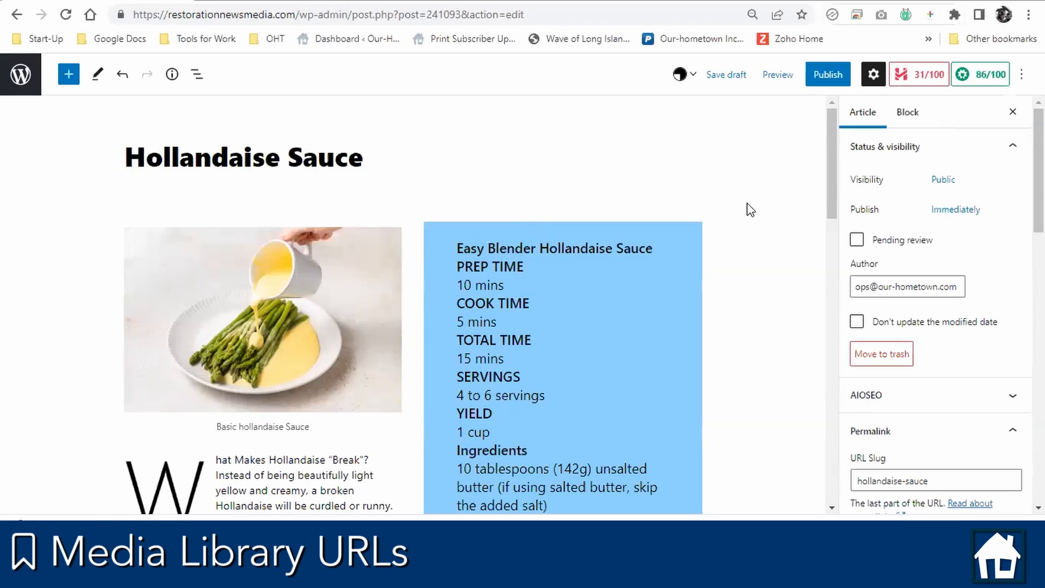
{"action": "key", "text": "ctrl+s"}
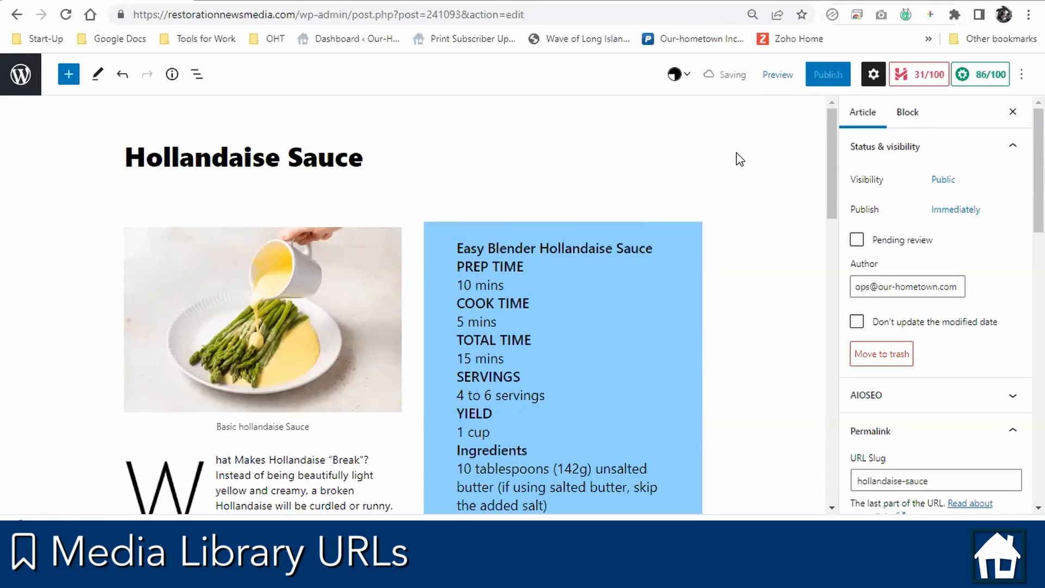
Preview the article in a new browser tab, open the sauce photo's audio link to check it, and return to the preview
{"action": "scroll", "coordinate": [739, 163], "scroll_direction": "down", "scroll_amount": 5}
{"action": "scroll", "coordinate": [739, 168], "scroll_direction": "up", "scroll_amount": 5}
{"action": "left_click", "coordinate": [765, 72]}
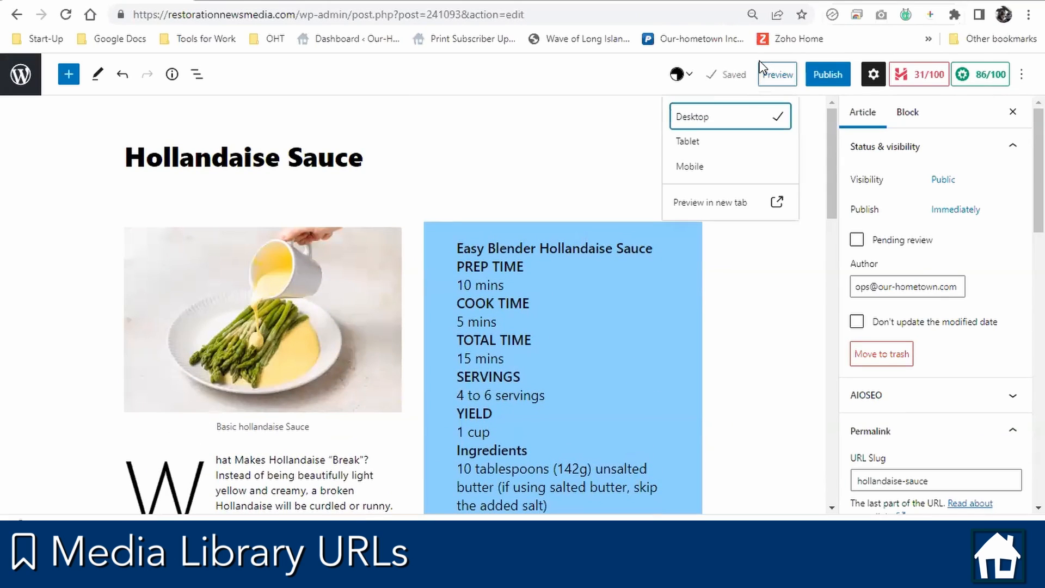
{"action": "left_click", "coordinate": [742, 203]}
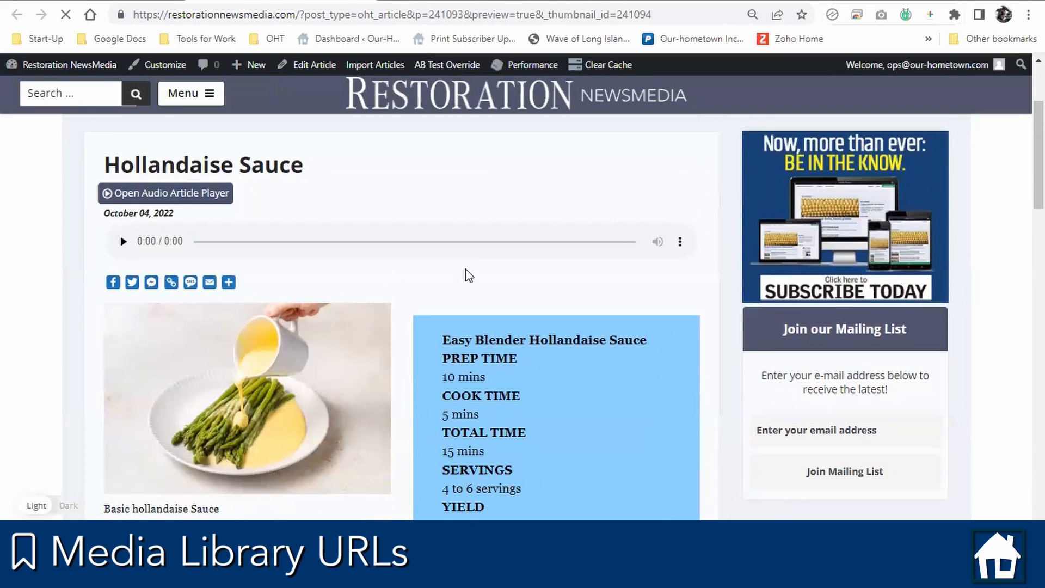
{"action": "scroll", "coordinate": [467, 275], "scroll_direction": "down", "scroll_amount": 3}
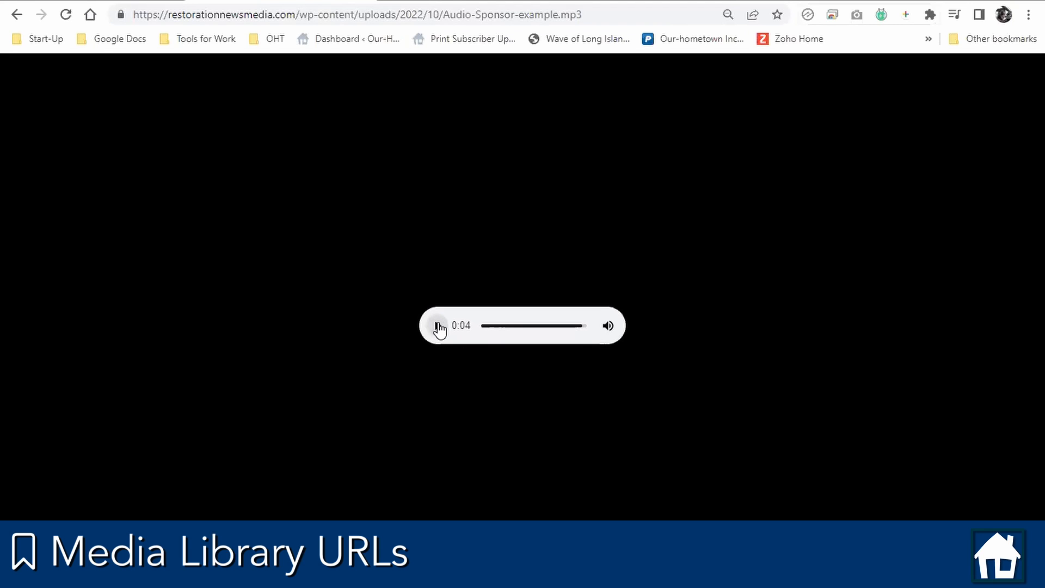
{"action": "left_click", "coordinate": [15, 16]}
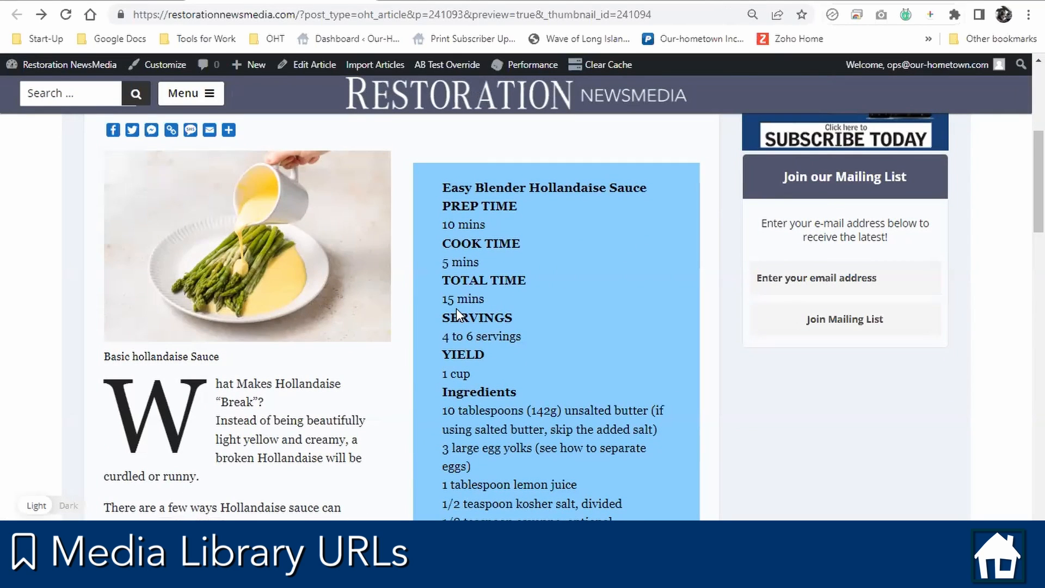
Test the Wag Nation ad's link in the preview and review the rest of the article down to the separator
{"action": "scroll", "coordinate": [456, 309], "scroll_direction": "down", "scroll_amount": 8}
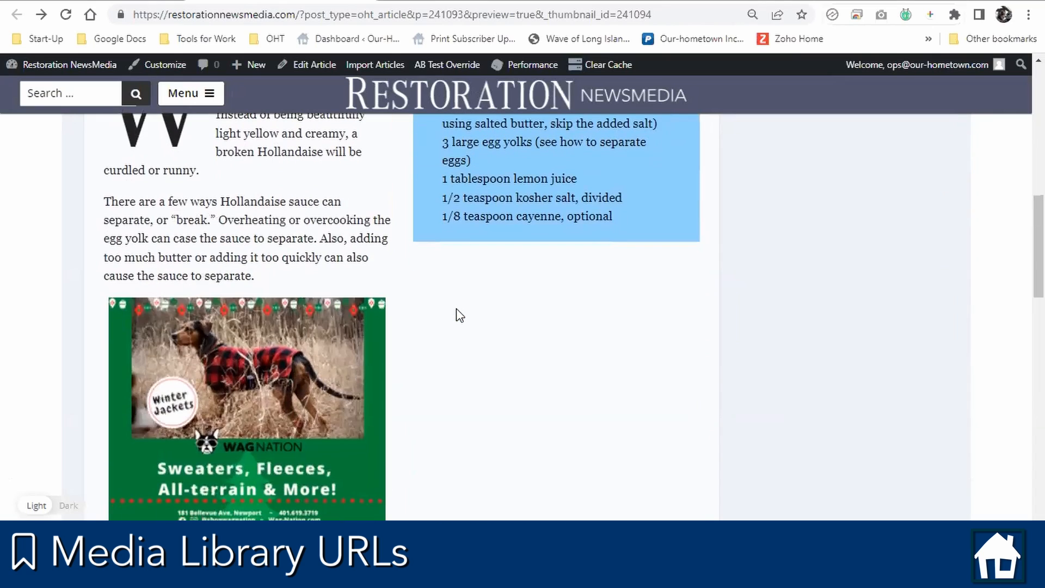
{"action": "left_click", "coordinate": [235, 274]}
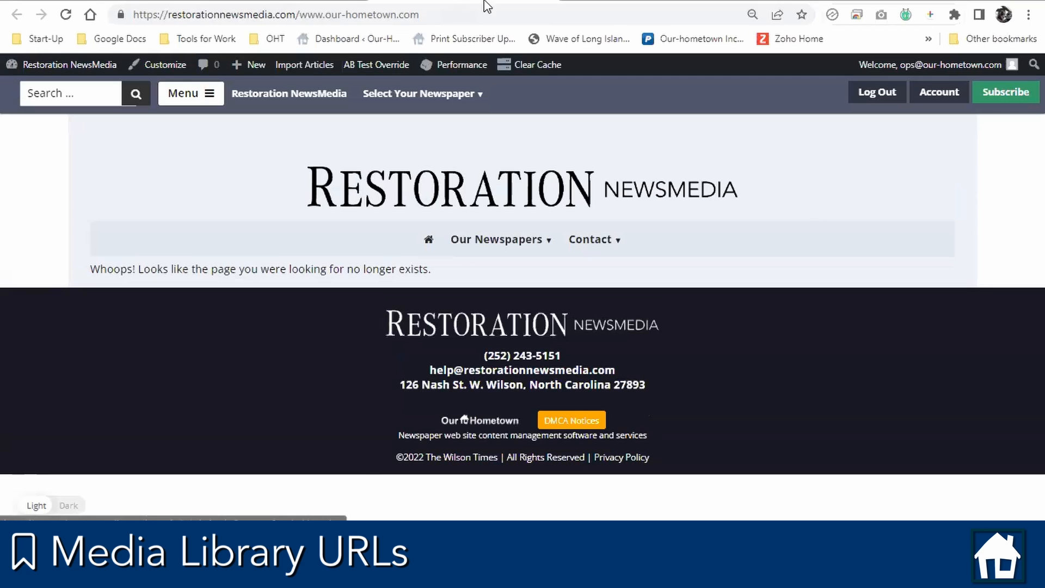
{"action": "left_click", "coordinate": [546, 1]}
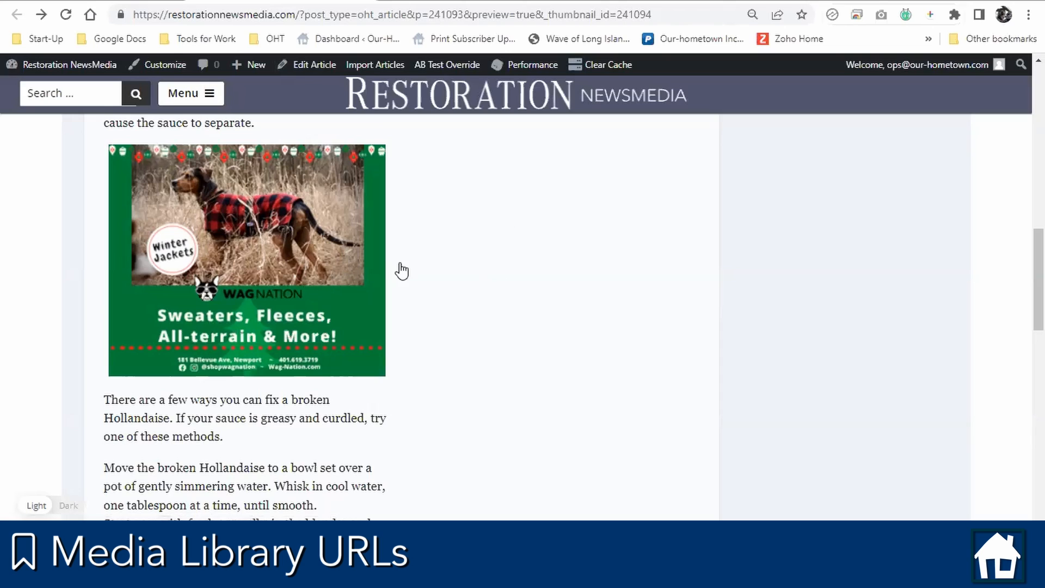
{"action": "scroll", "coordinate": [303, 298], "scroll_direction": "down", "scroll_amount": 4}
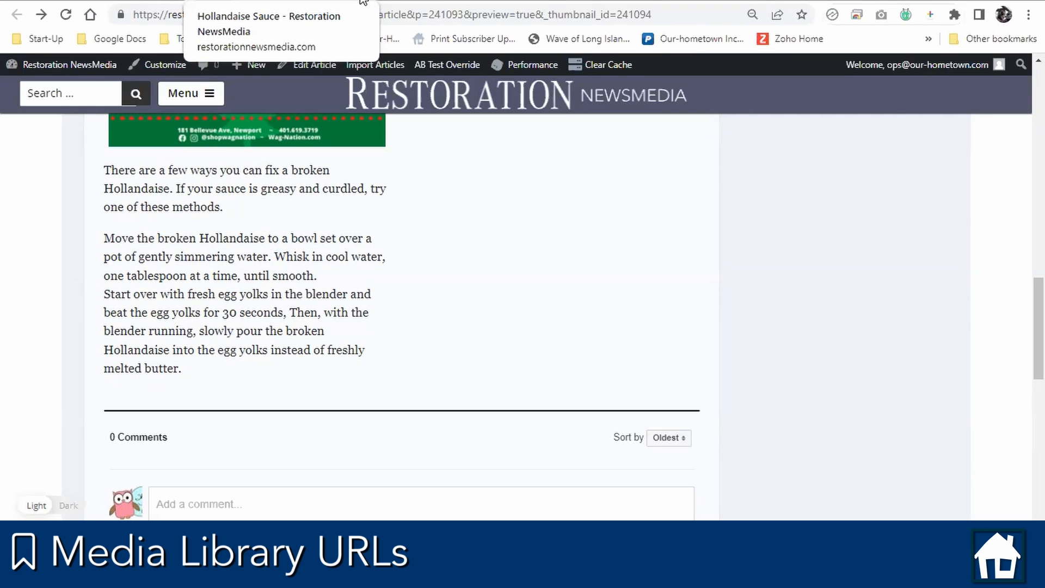
Back in the article editor, insert a NextGEN Gallery block below the separator
{"action": "left_click", "coordinate": [362, 1]}
{"action": "scroll", "coordinate": [788, 349], "scroll_direction": "down", "scroll_amount": 7}
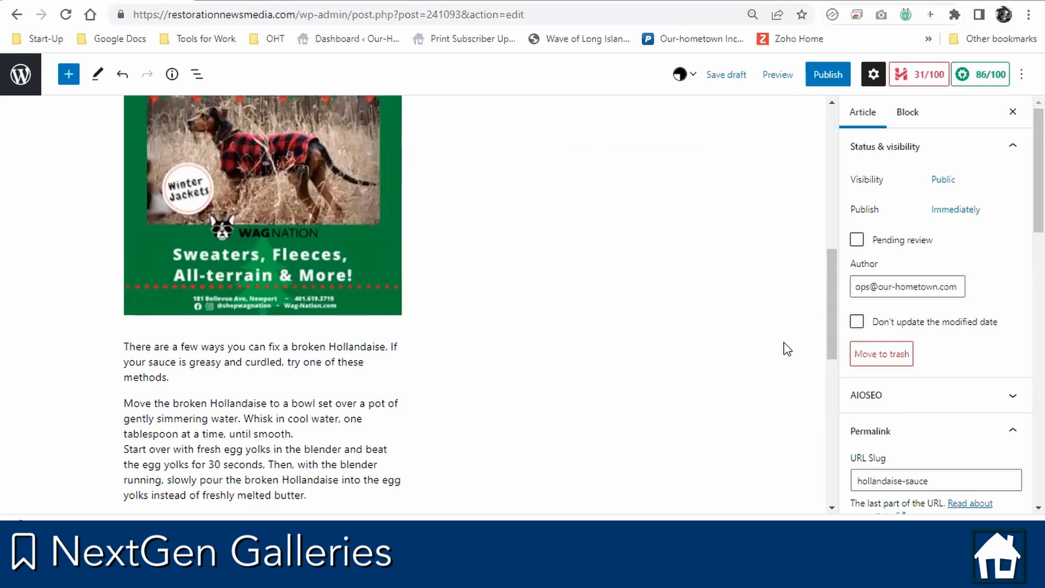
{"action": "scroll", "coordinate": [788, 349], "scroll_direction": "up", "scroll_amount": 3}
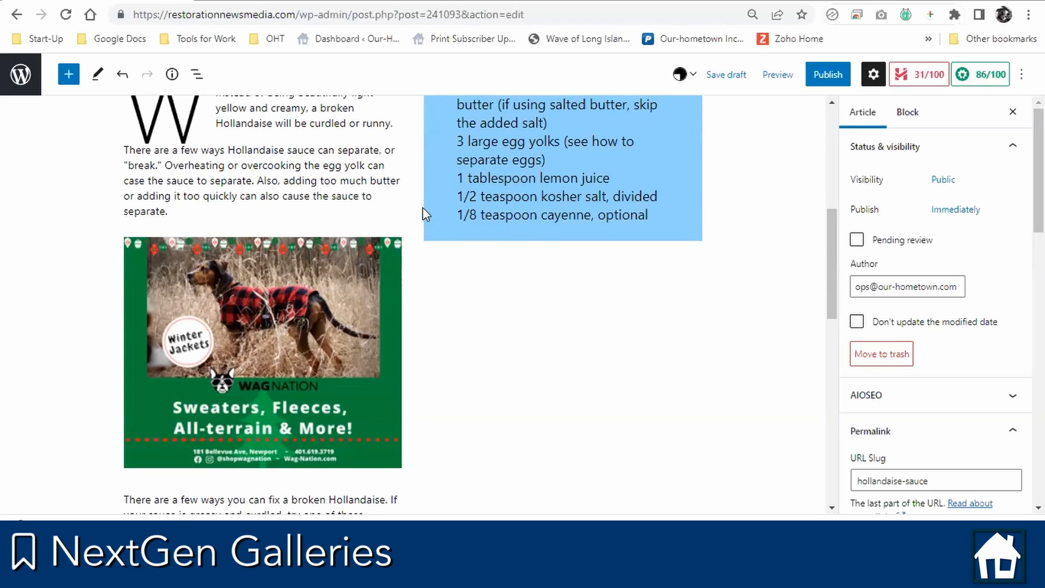
{"action": "left_click", "coordinate": [534, 405]}
{"action": "scroll", "coordinate": [538, 390], "scroll_direction": "down", "scroll_amount": 5}
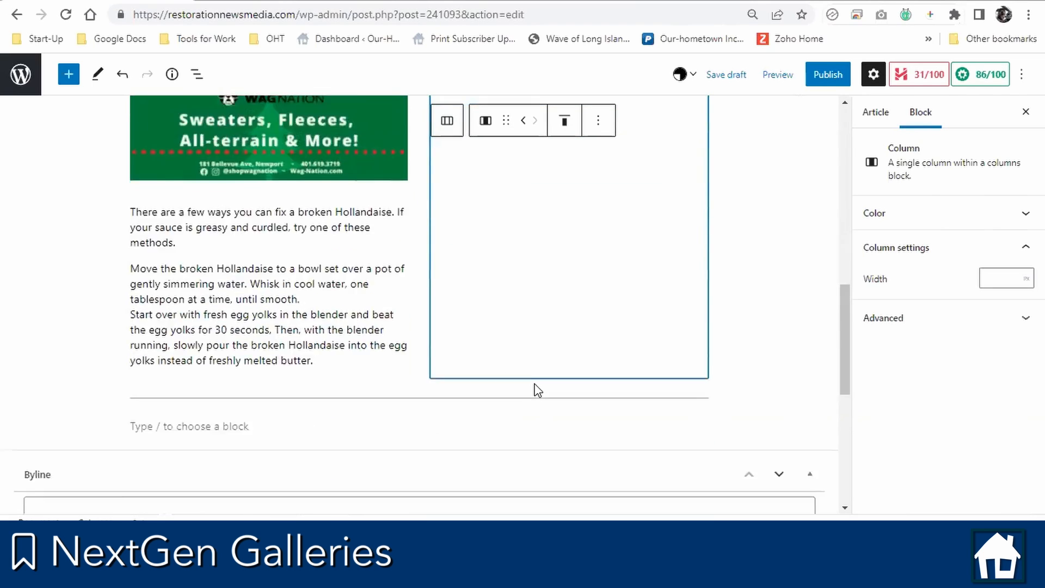
{"action": "scroll", "coordinate": [537, 384], "scroll_direction": "down", "scroll_amount": 2}
{"action": "left_click", "coordinate": [292, 332]}
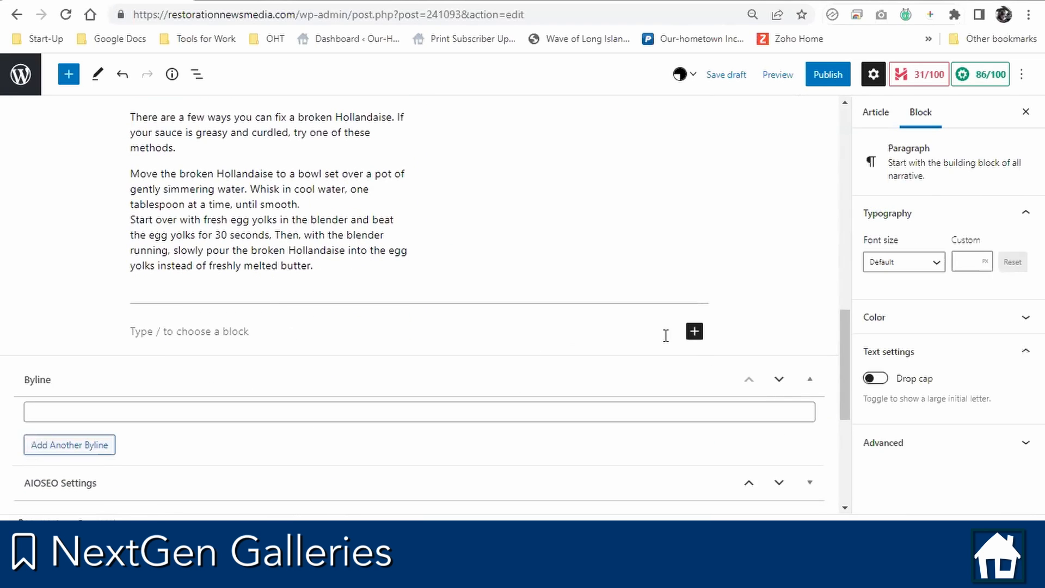
{"action": "left_click", "coordinate": [694, 332]}
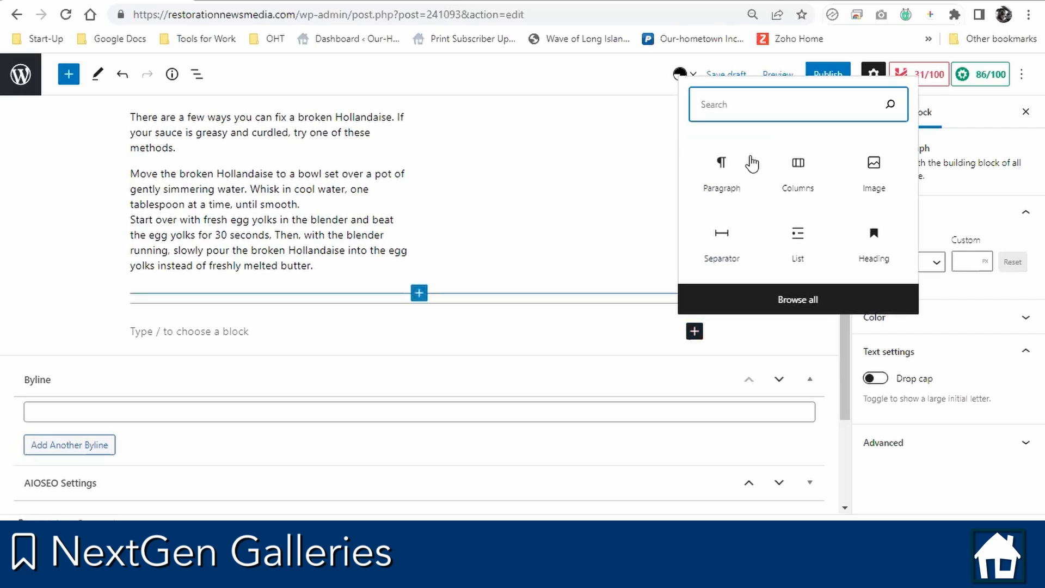
{"action": "type", "text": "nex"}
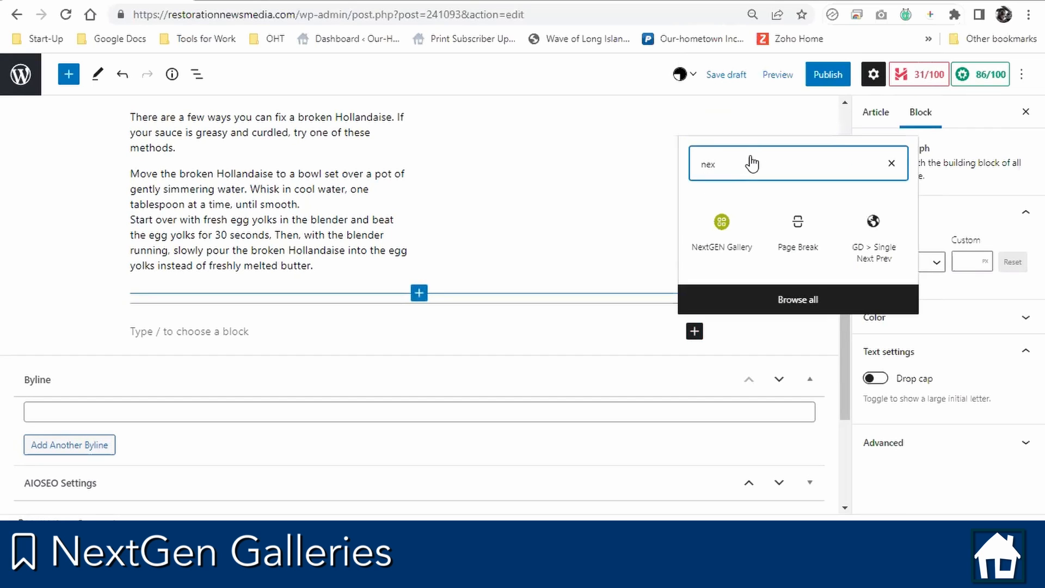
{"action": "left_click", "coordinate": [723, 224]}
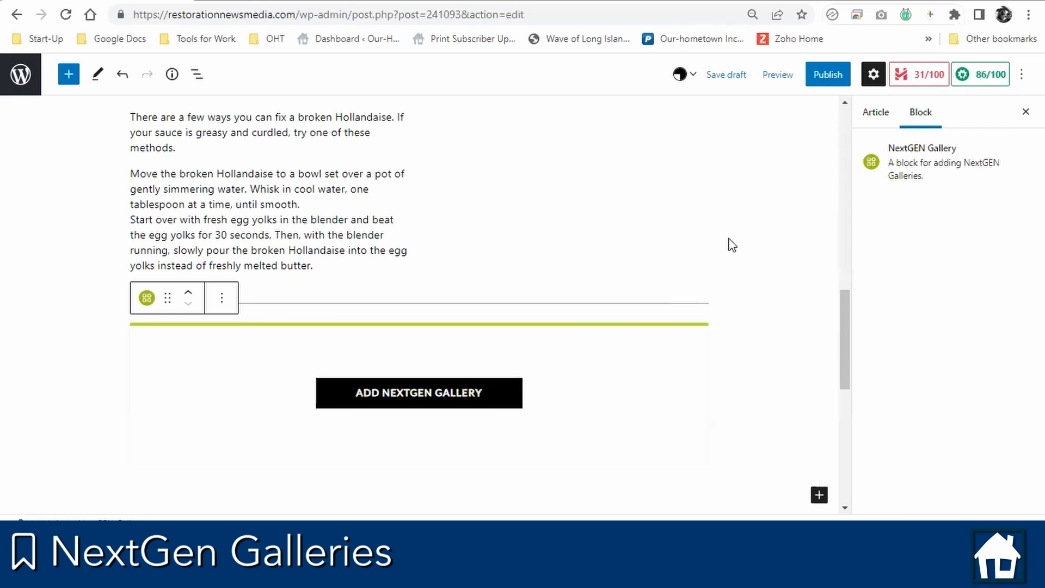
Start adding a gallery to the NextGEN block and choose the Basic Slideshow display
{"action": "scroll", "coordinate": [733, 245], "scroll_direction": "down", "scroll_amount": 3}
{"action": "left_click", "coordinate": [421, 242]}
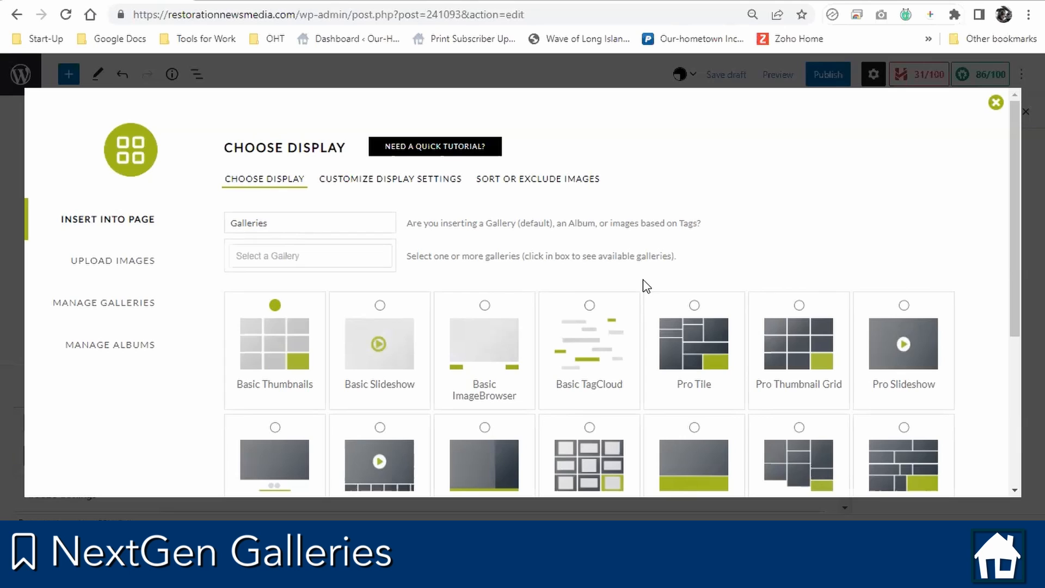
{"action": "left_click", "coordinate": [378, 364]}
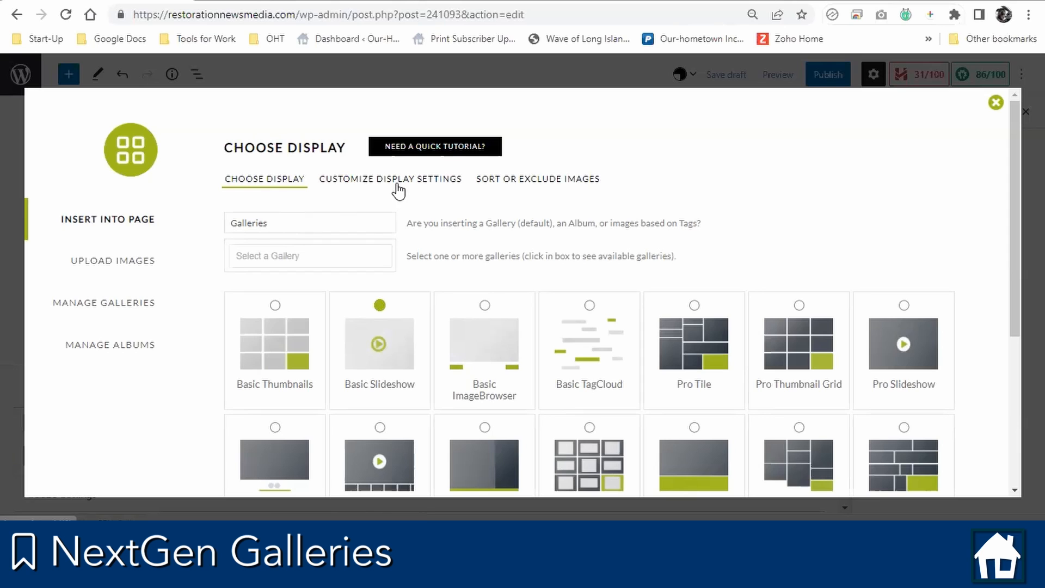
Try the "wreck" gallery as the slideshow's source, examine the customizable display settings, and remove the gallery from the selection
{"action": "left_click", "coordinate": [325, 253]}
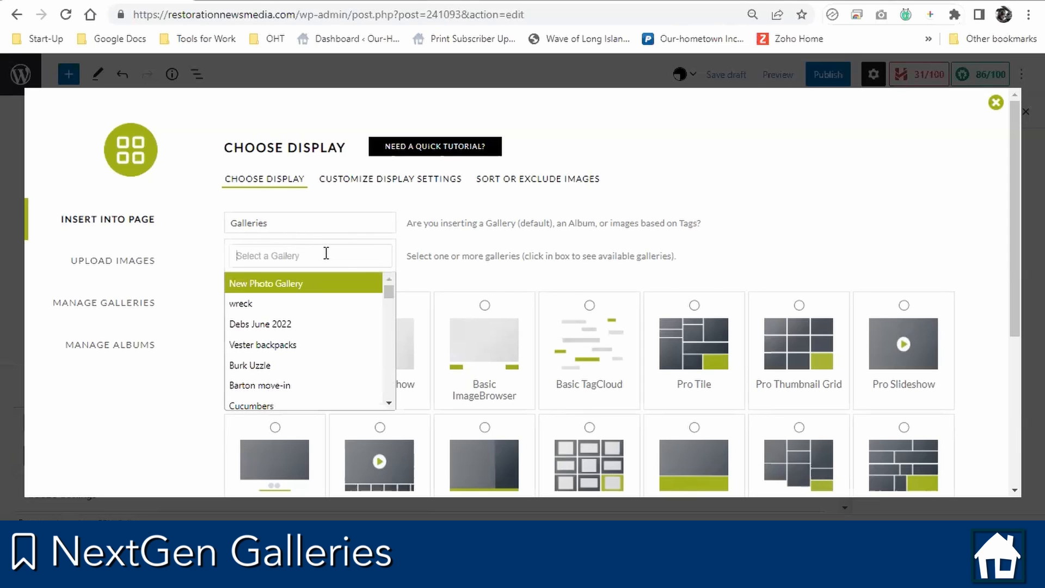
{"action": "left_click", "coordinate": [317, 313]}
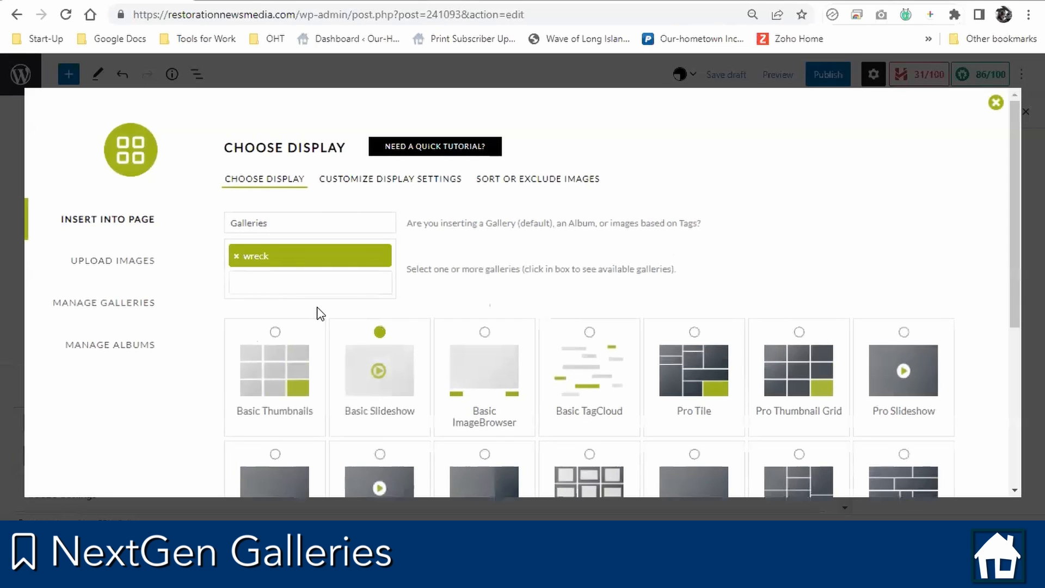
{"action": "left_click", "coordinate": [383, 181]}
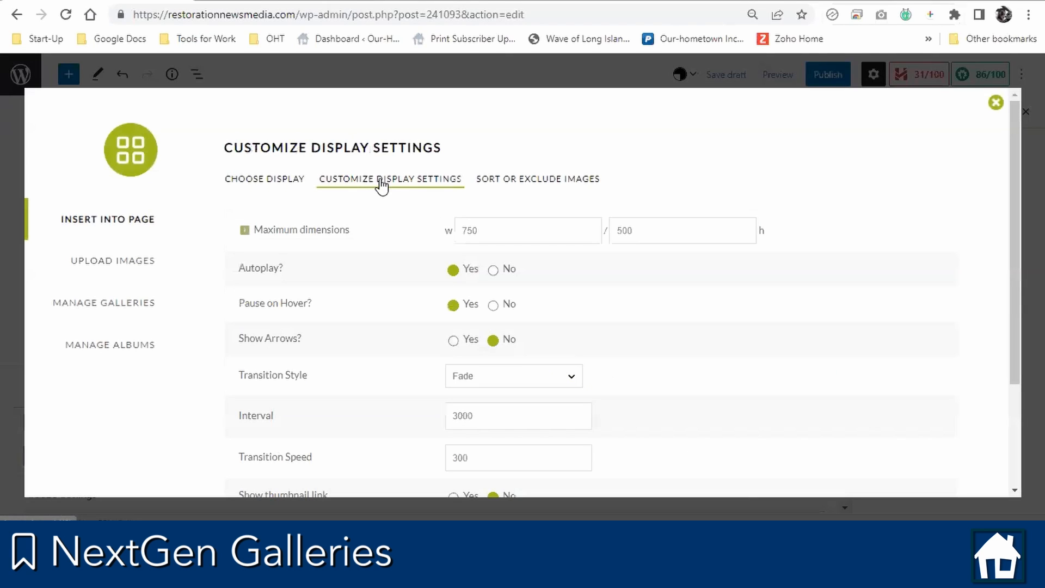
{"action": "left_click", "coordinate": [282, 185]}
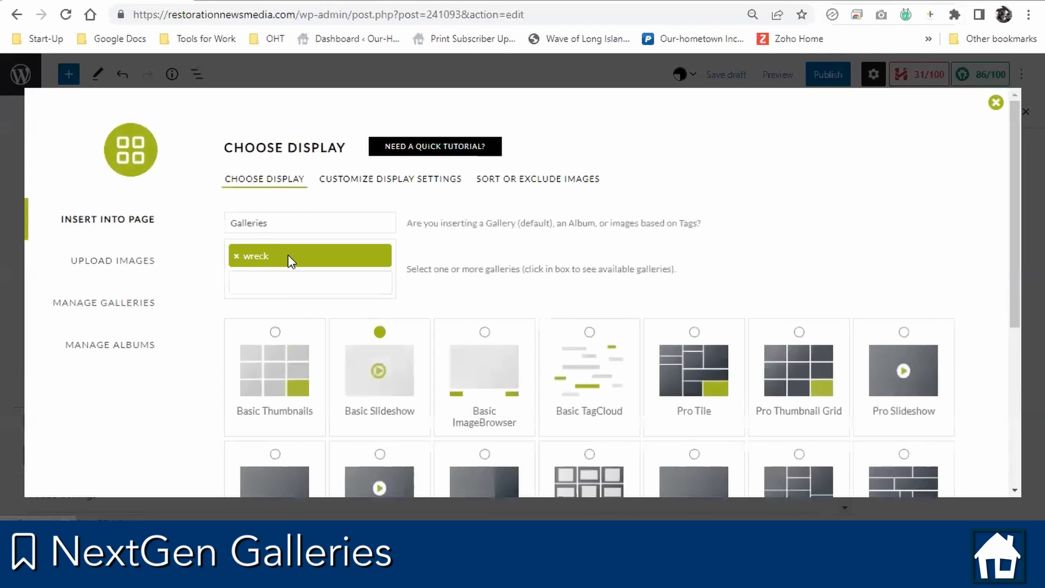
{"action": "left_click", "coordinate": [236, 262]}
{"action": "left_click", "coordinate": [236, 259]}
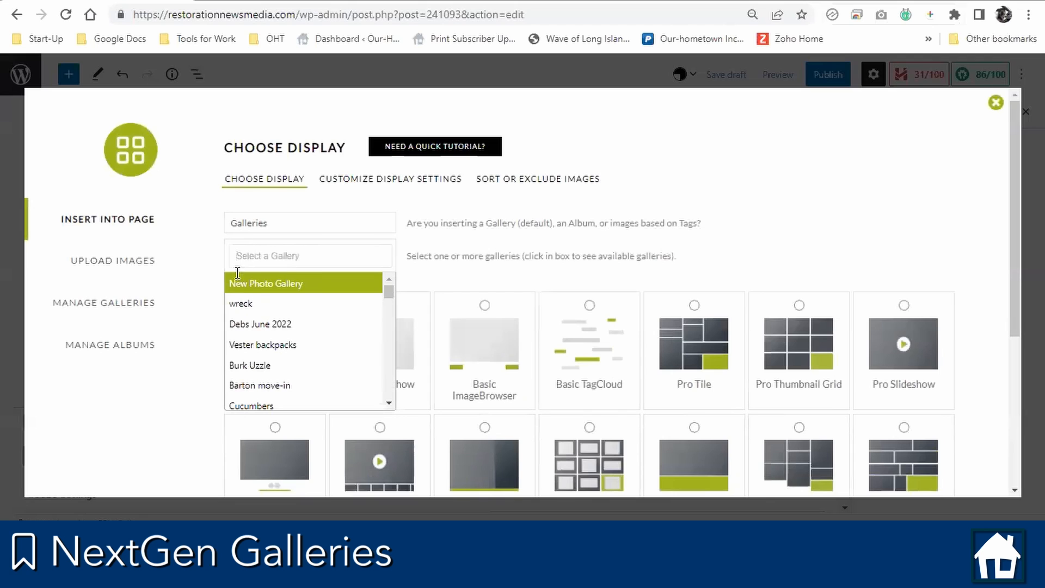
Browse the list of existing galleries available for the slideshow without selecting one
{"action": "scroll", "coordinate": [263, 381], "scroll_direction": "down", "scroll_amount": 4}
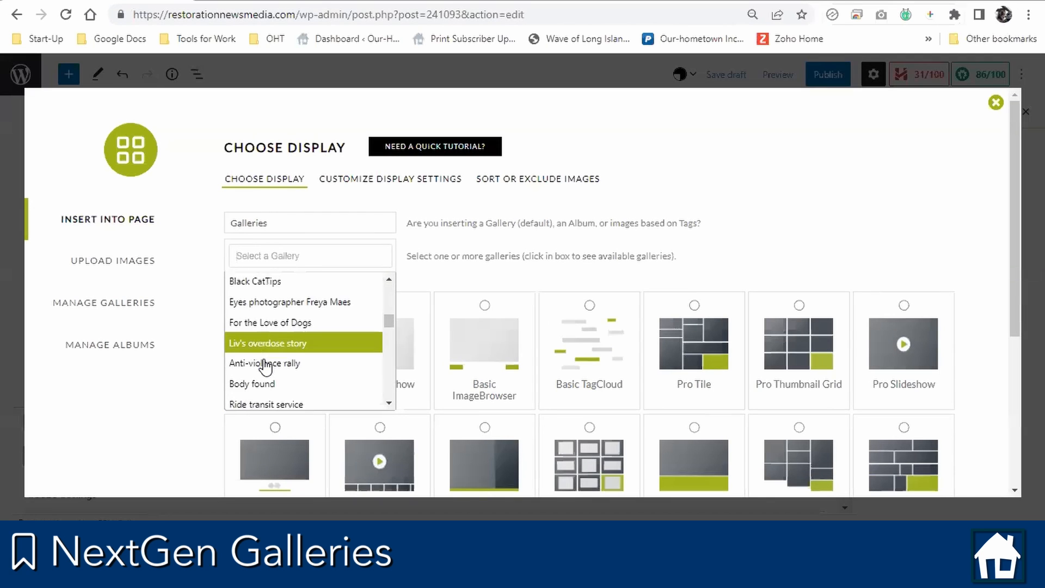
{"action": "scroll", "coordinate": [265, 368], "scroll_direction": "down", "scroll_amount": 5}
{"action": "scroll", "coordinate": [267, 365], "scroll_direction": "up", "scroll_amount": 2}
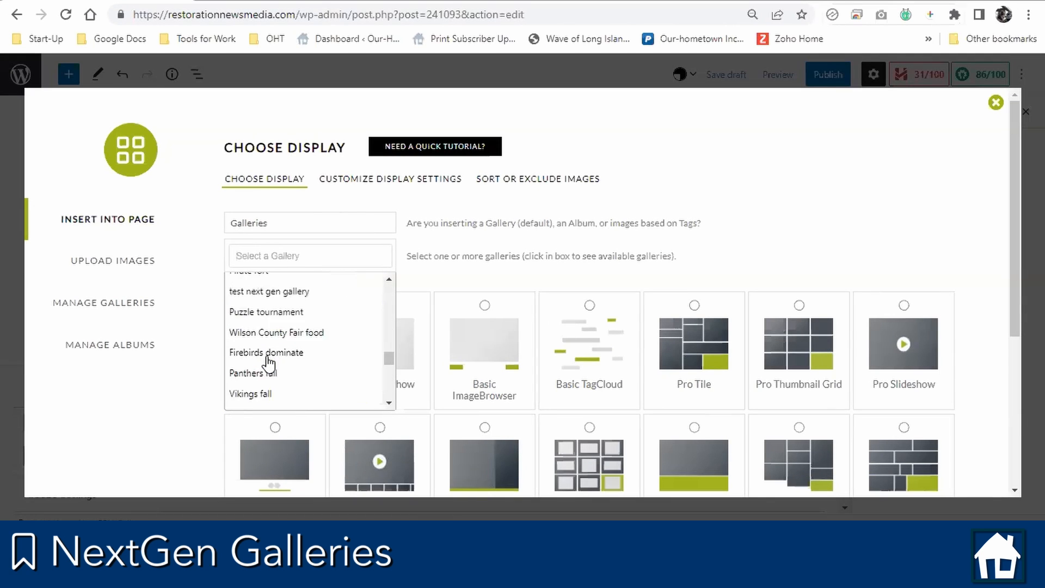
{"action": "scroll", "coordinate": [268, 364], "scroll_direction": "up", "scroll_amount": 5}
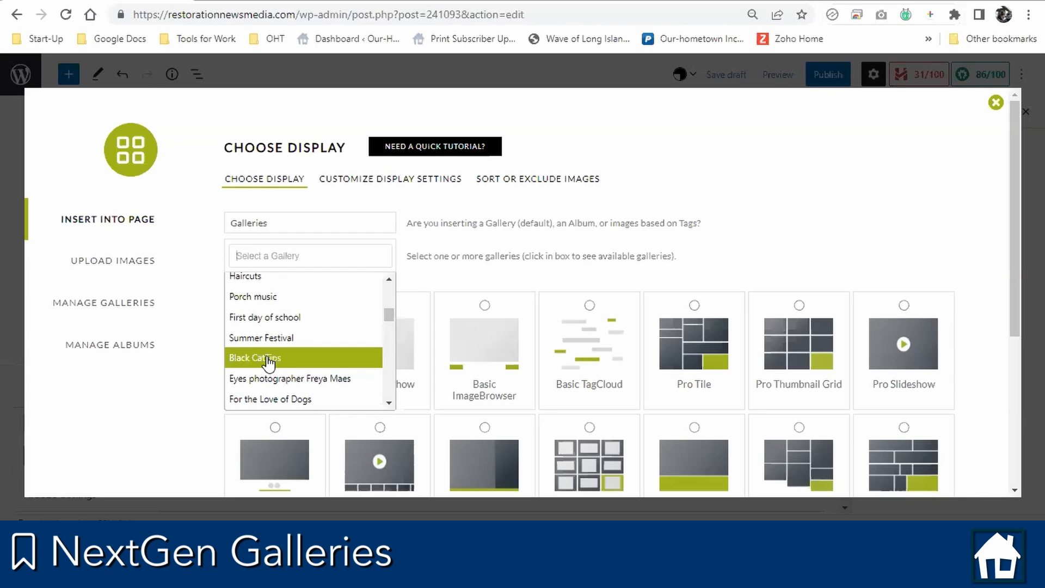
{"action": "scroll", "coordinate": [268, 362], "scroll_direction": "up", "scroll_amount": 3}
{"action": "left_click", "coordinate": [867, 218]}
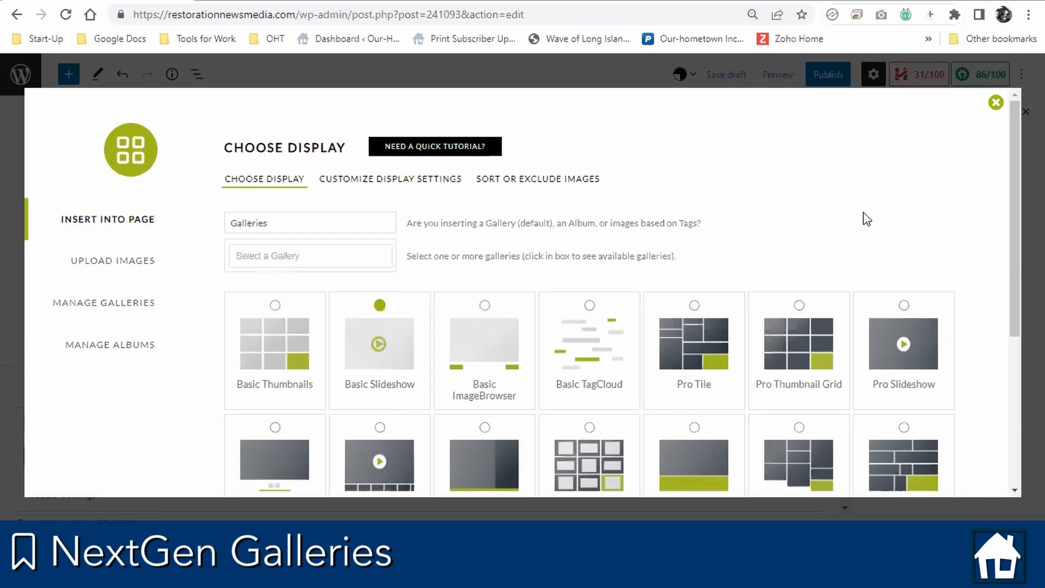
{"action": "left_click", "coordinate": [363, 259]}
{"action": "left_click", "coordinate": [554, 243]}
Create a new gallery titled "Test" as the target for uploaded images
{"action": "left_click", "coordinate": [127, 263]}
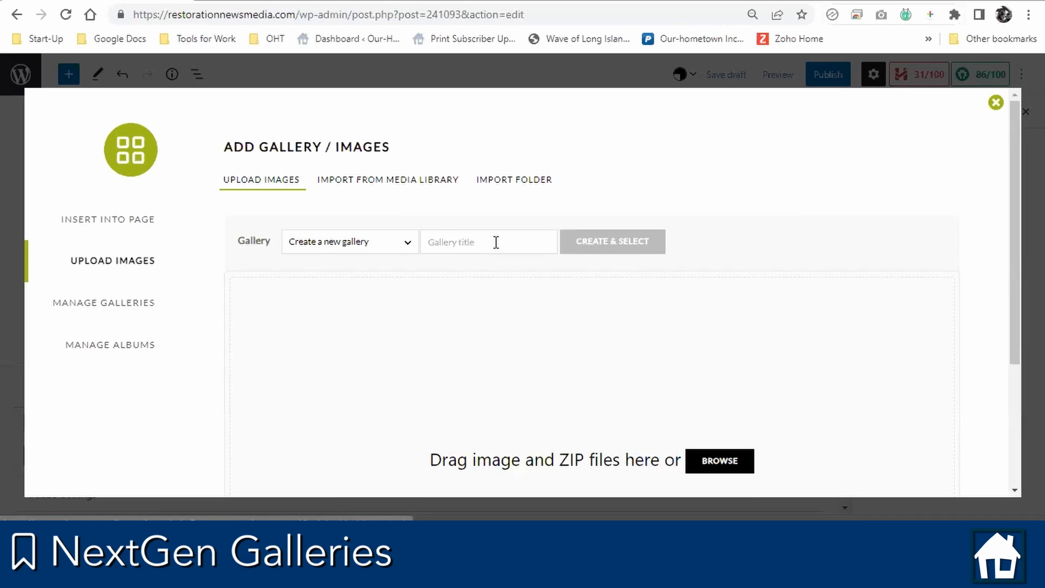
{"action": "type", "text": "Test"}
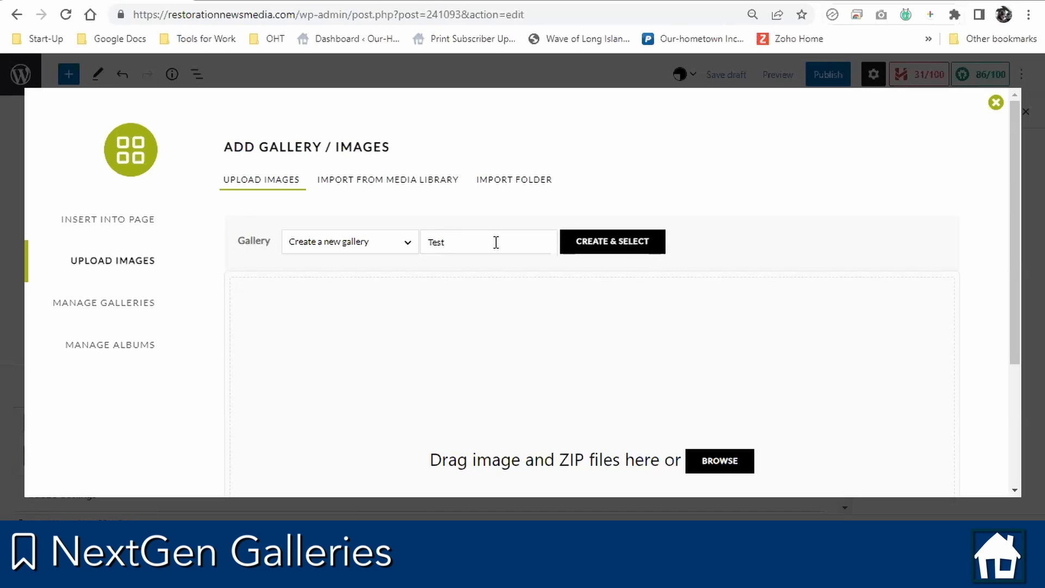
{"action": "left_click", "coordinate": [626, 244]}
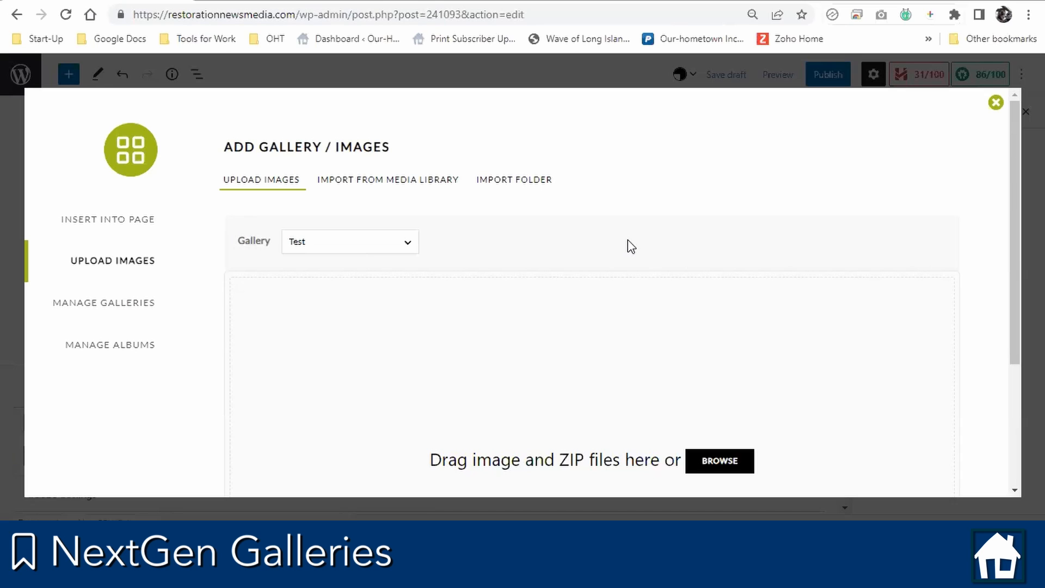
{"action": "scroll", "coordinate": [629, 240], "scroll_direction": "down", "scroll_amount": 3}
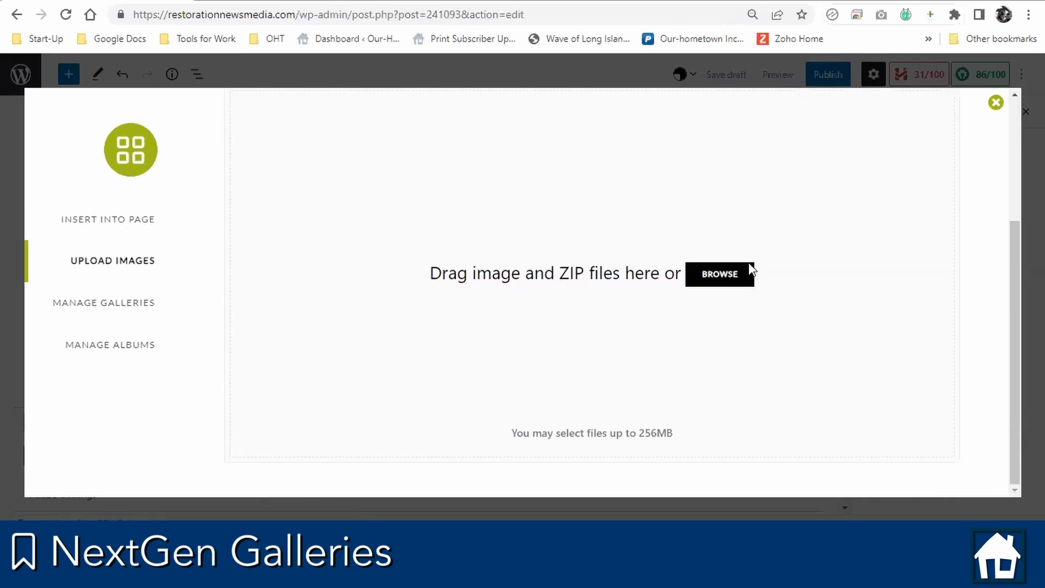
Choose the nine images from Ellicott City intersection through maxresdefault in the Ellicott City folder for the gallery upload
{"action": "left_click", "coordinate": [729, 282]}
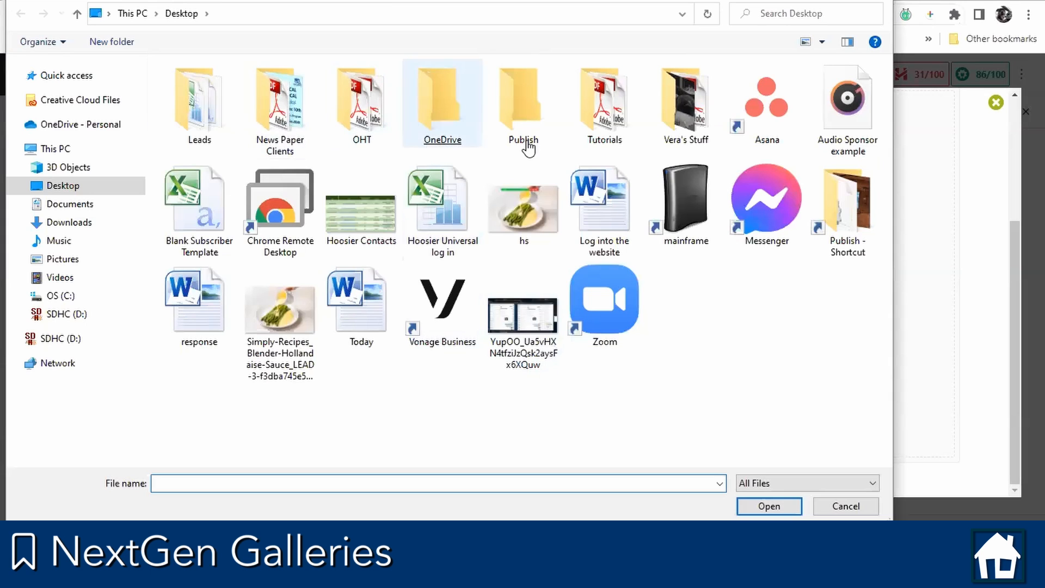
{"action": "left_click", "coordinate": [686, 131]}
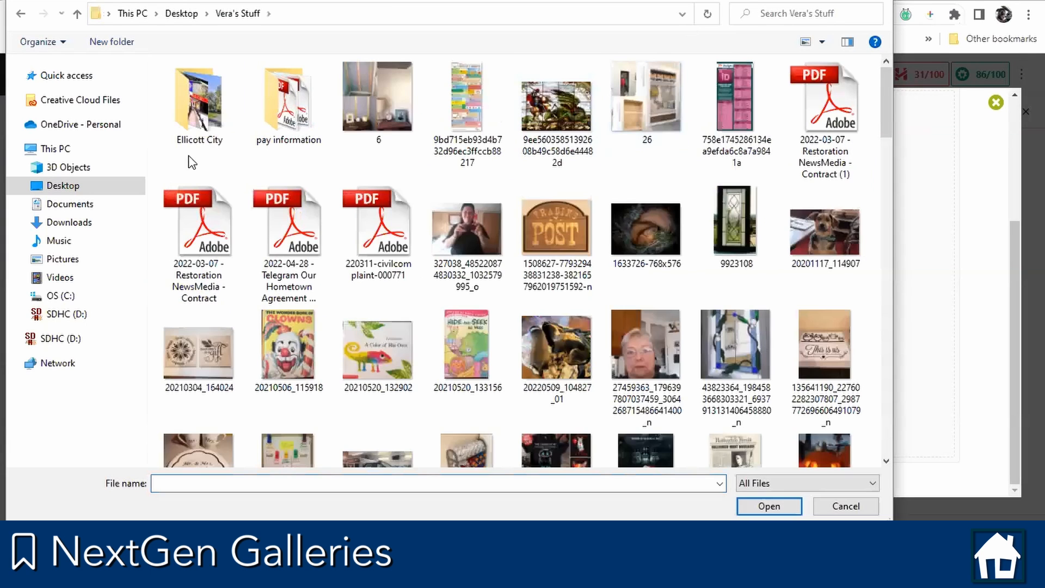
{"action": "double_click", "coordinate": [188, 146]}
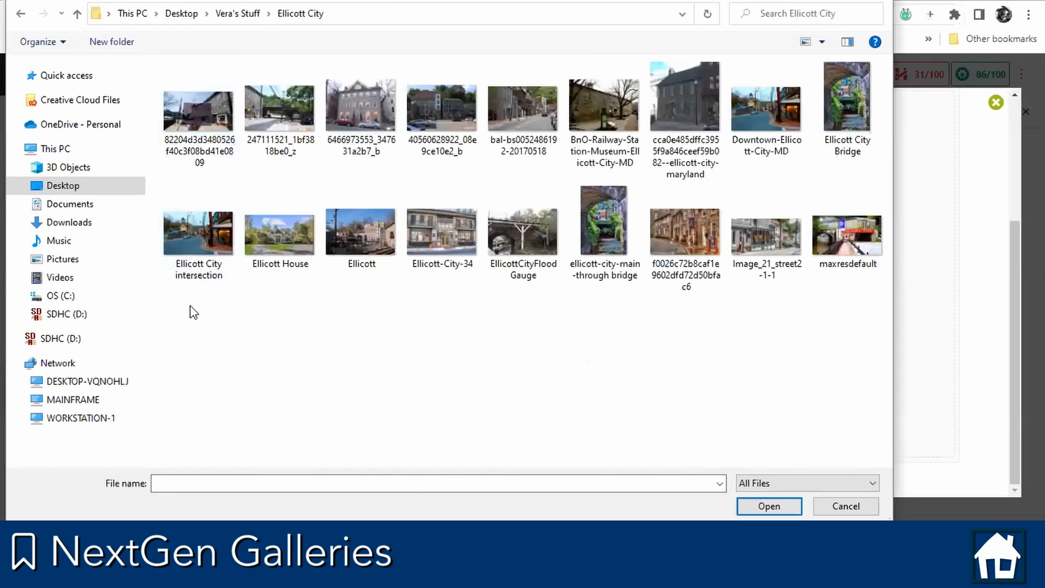
{"action": "left_click_drag", "start_coordinate": [221, 306], "coordinate": [908, 239]}
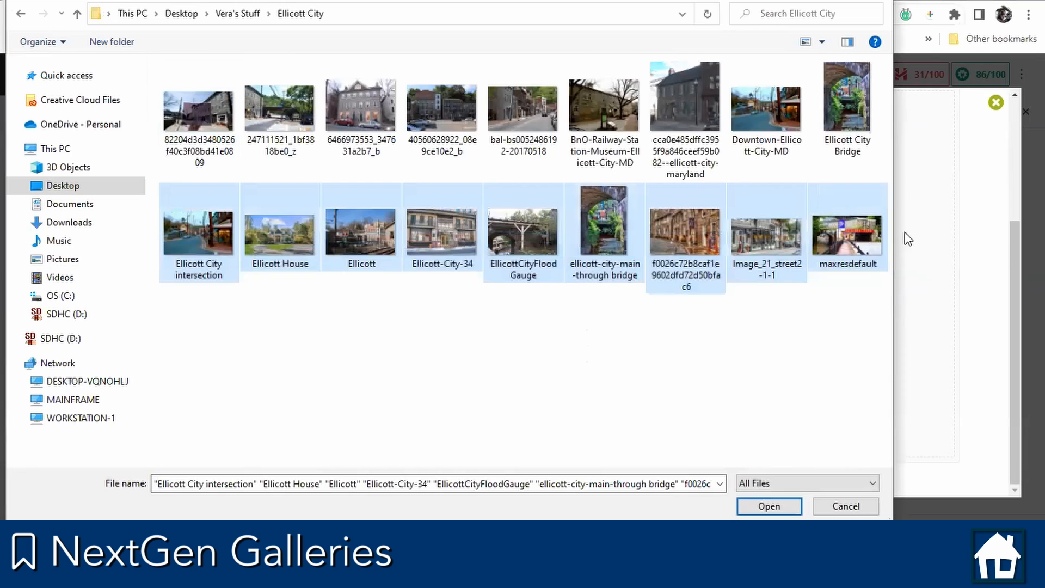
{"action": "left_click", "coordinate": [765, 486]}
{"action": "left_click", "coordinate": [762, 495]}
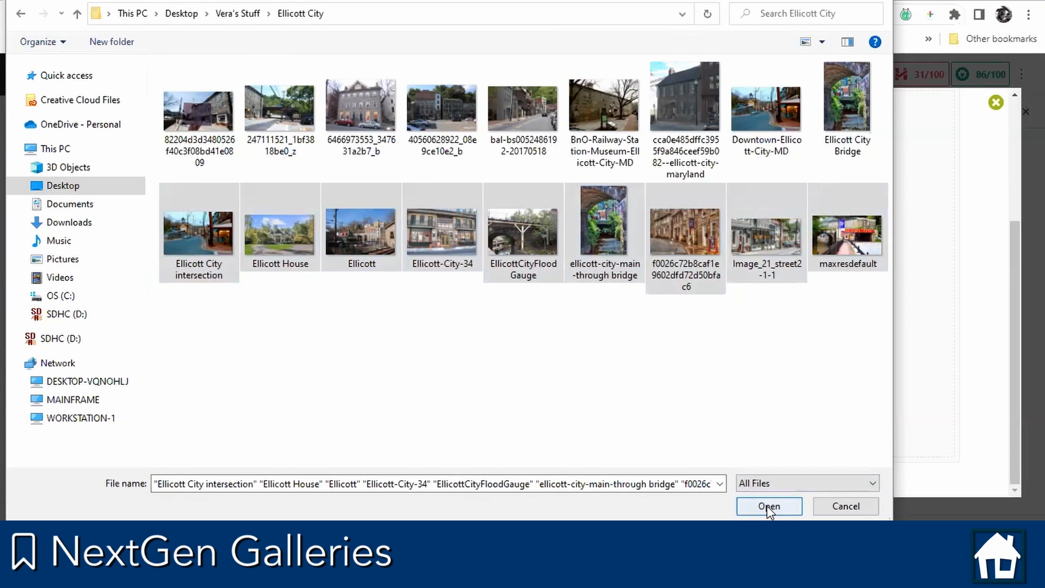
{"action": "left_click", "coordinate": [768, 506]}
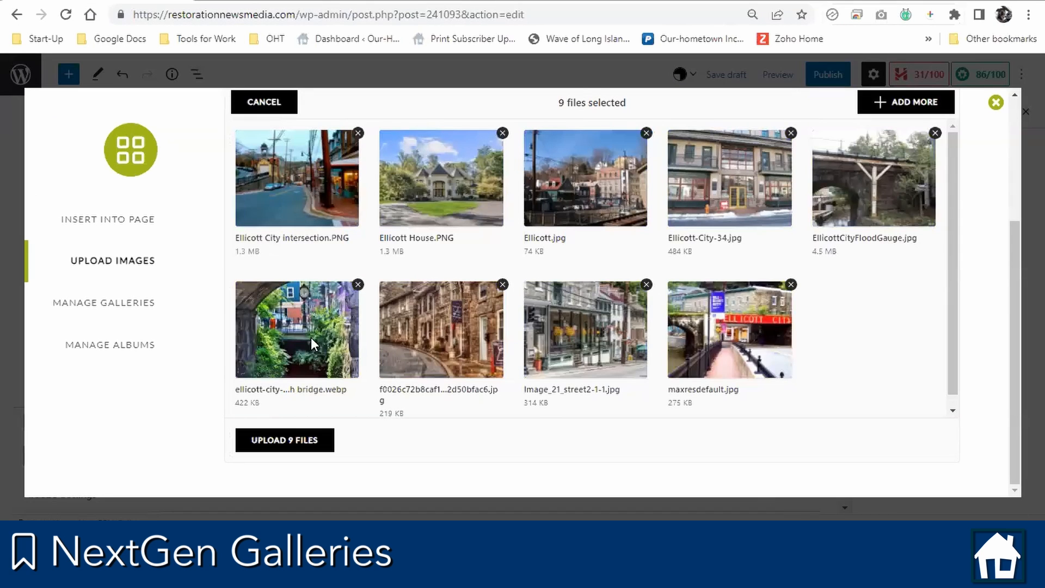
Upload the nine selected images to the Test gallery and finish the upload
{"action": "left_click", "coordinate": [292, 442]}
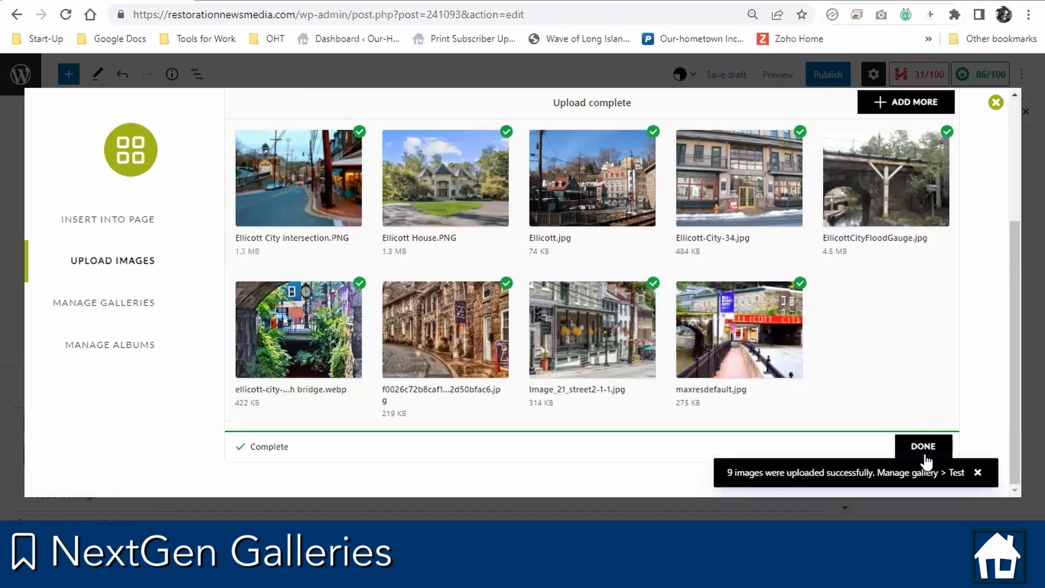
{"action": "left_click", "coordinate": [928, 446]}
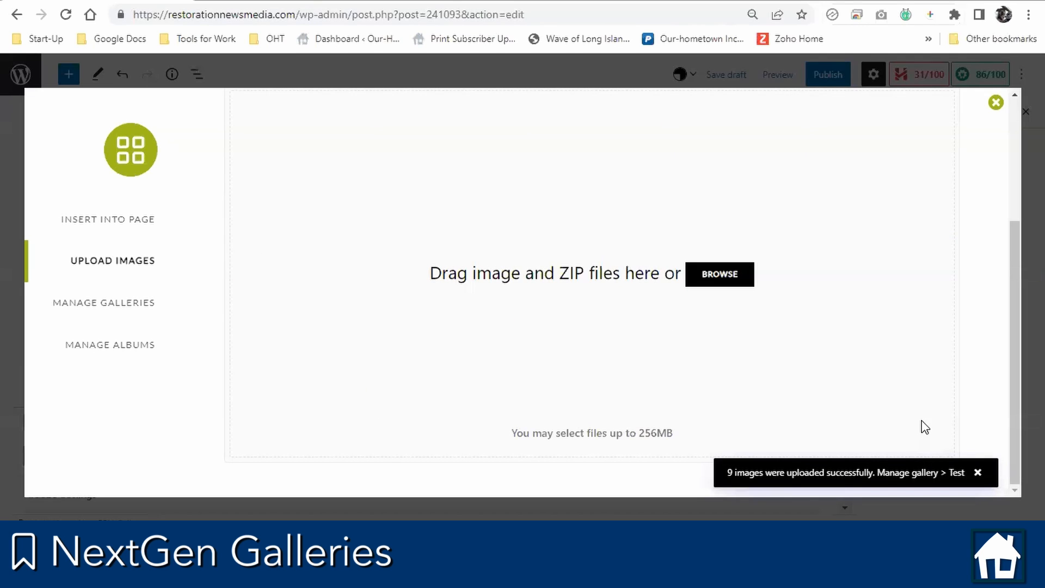
{"action": "left_click", "coordinate": [979, 473]}
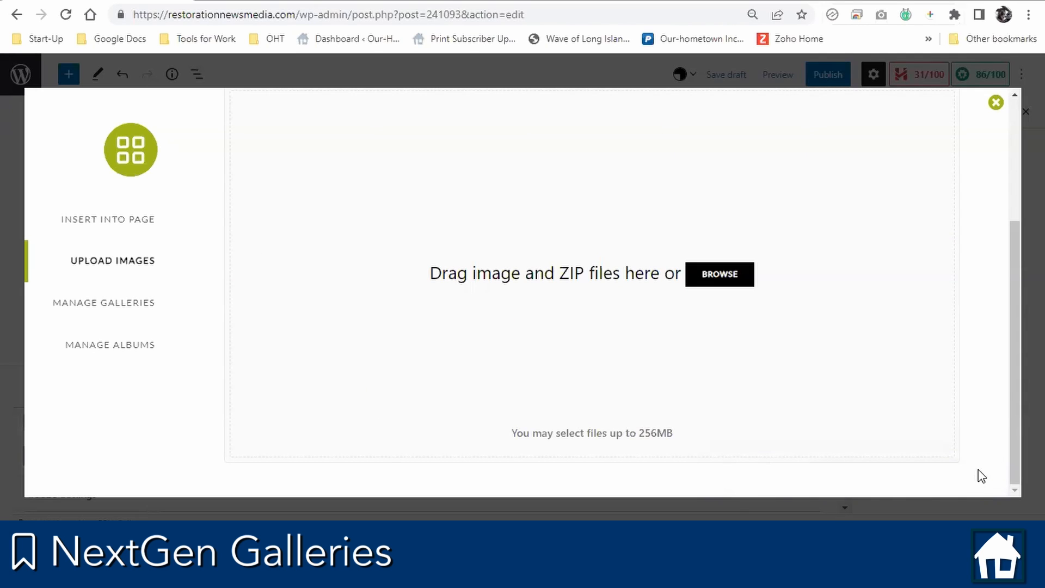
Return to the gallery insertion settings and select the Test gallery as the Basic Slideshow's source
{"action": "scroll", "coordinate": [563, 307], "scroll_direction": "up", "scroll_amount": 3}
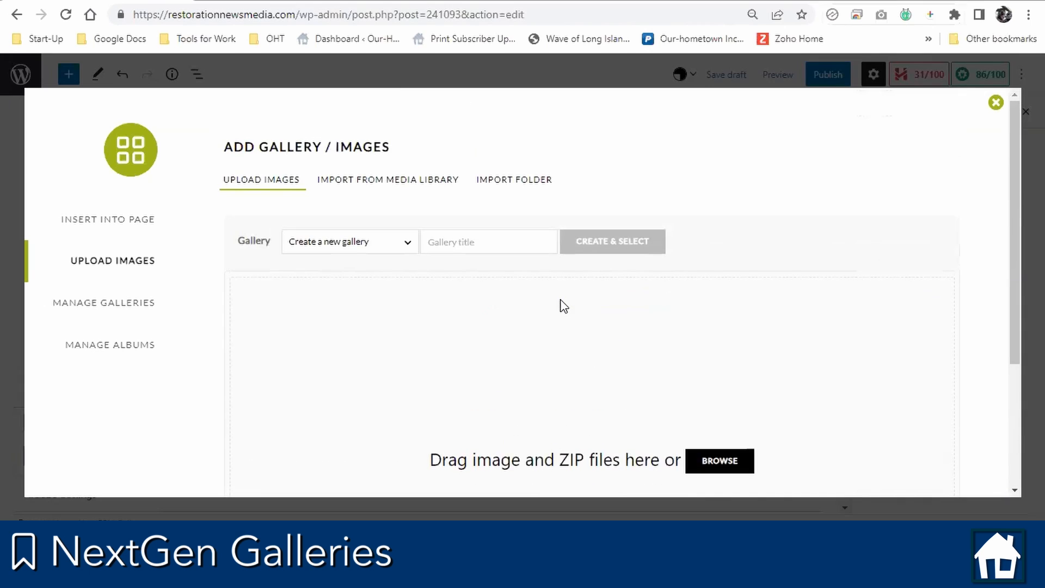
{"action": "left_click", "coordinate": [142, 223]}
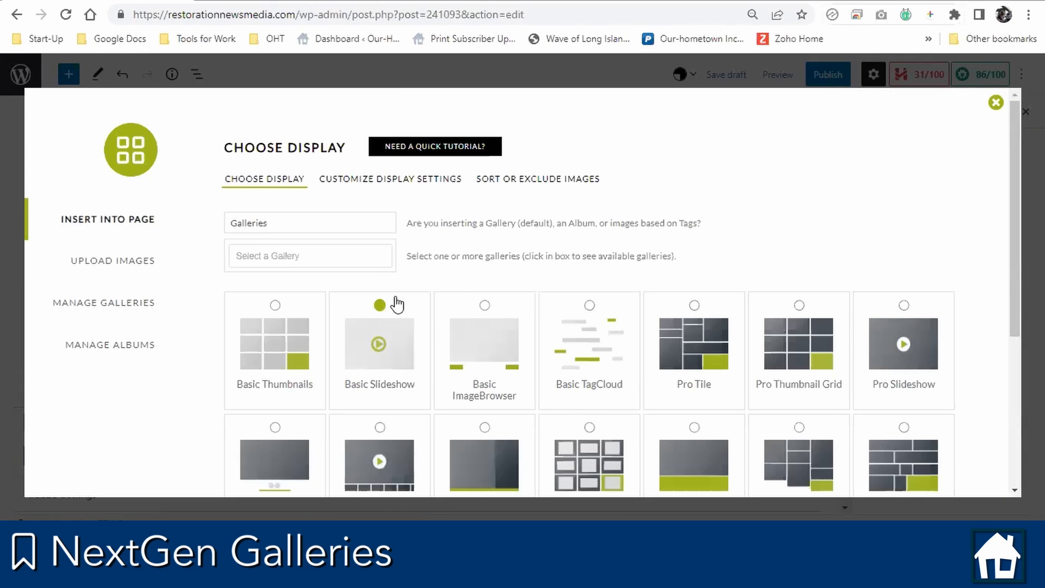
{"action": "left_click", "coordinate": [323, 252]}
{"action": "scroll", "coordinate": [309, 316], "scroll_direction": "down", "scroll_amount": 6}
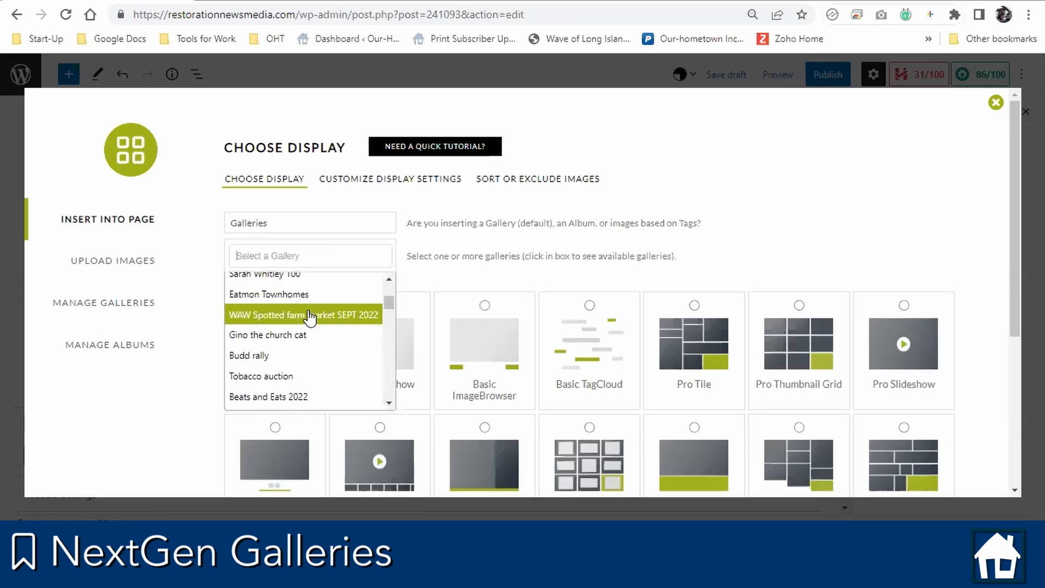
{"action": "scroll", "coordinate": [308, 326], "scroll_direction": "down", "scroll_amount": 10}
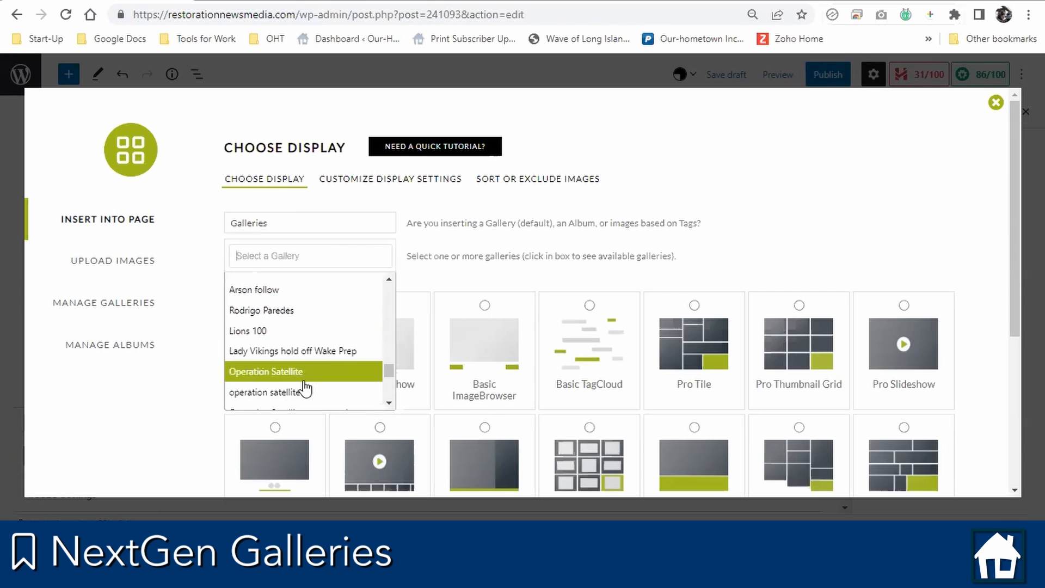
{"action": "left_click", "coordinate": [297, 403]}
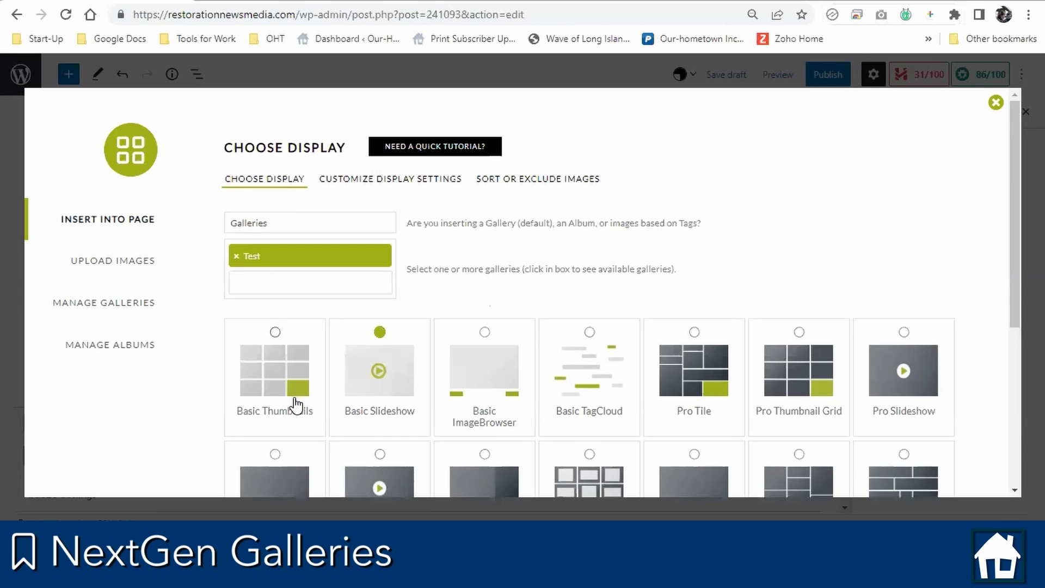
Customize the slideshow display to show arrows and use the Slide transition style
{"action": "left_click", "coordinate": [434, 184]}
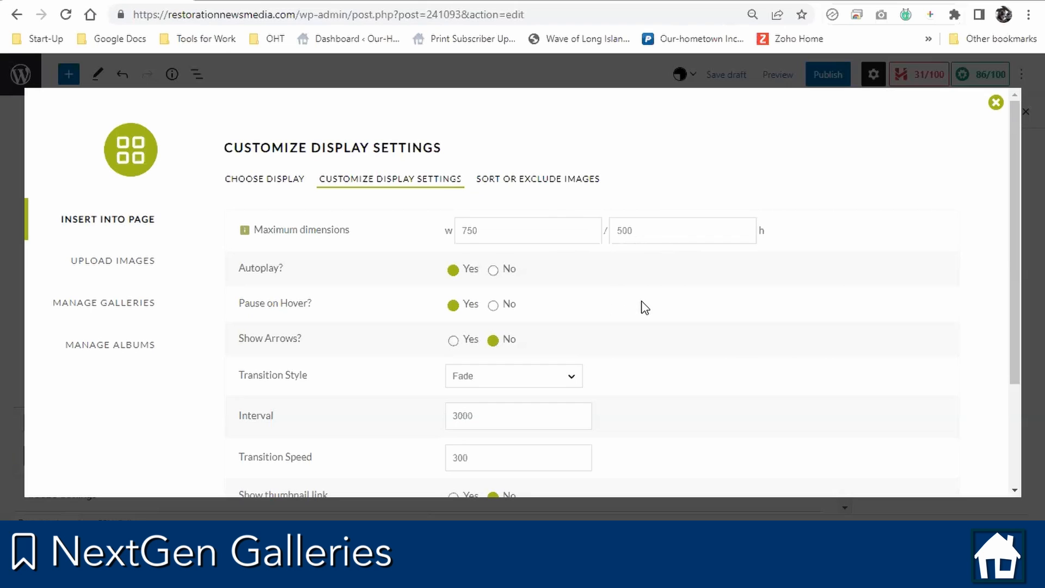
{"action": "scroll", "coordinate": [644, 306], "scroll_direction": "down", "scroll_amount": 2}
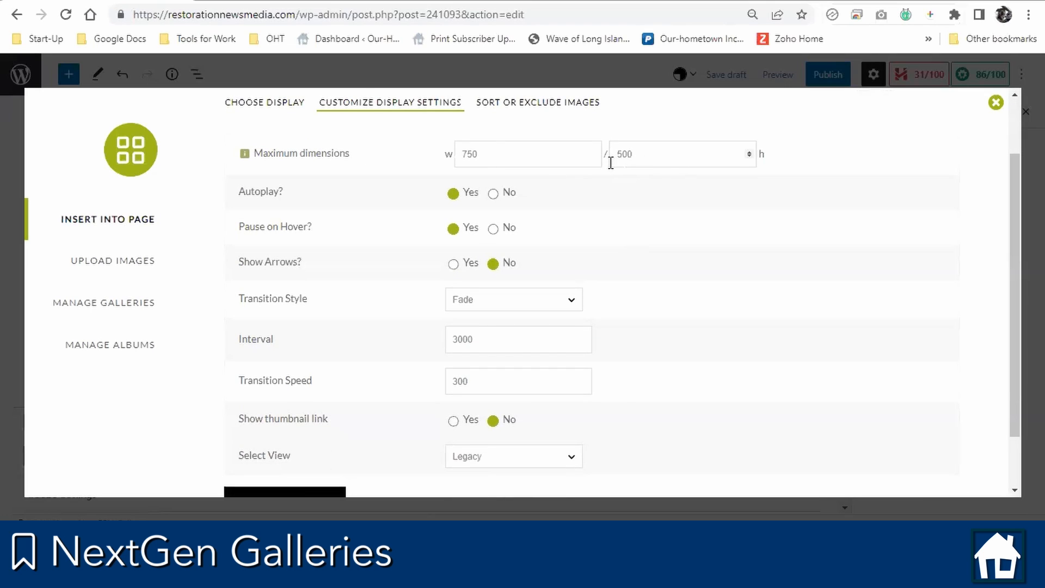
{"action": "left_click", "coordinate": [453, 264]}
{"action": "left_click", "coordinate": [580, 304]}
{"action": "left_click", "coordinate": [581, 302]}
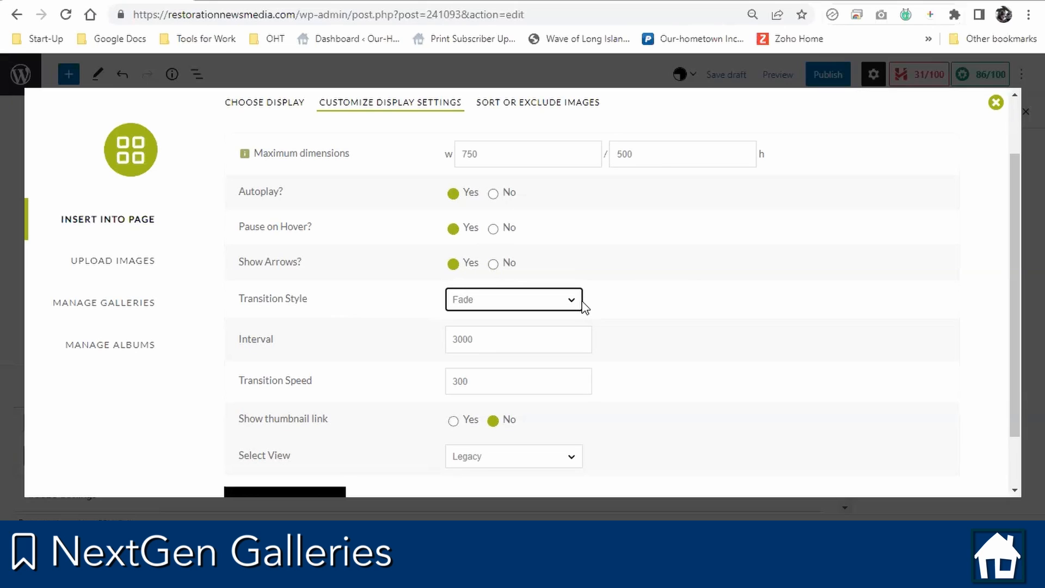
{"action": "left_click", "coordinate": [581, 304]}
{"action": "left_click", "coordinate": [569, 317]}
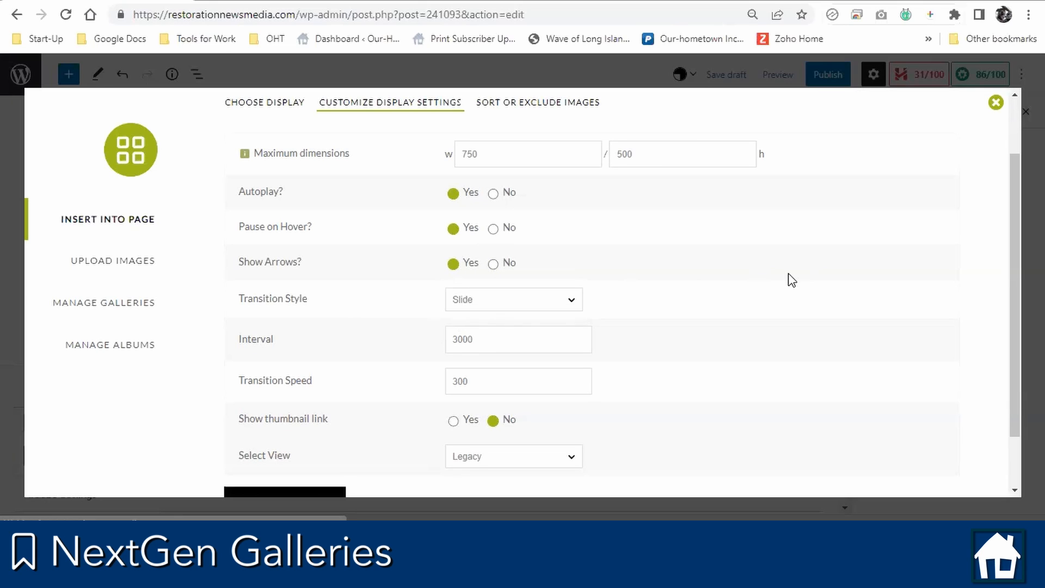
Enable the slideshow's thumbnail link with the Legacy view and insert the gallery into the article, saving the article
{"action": "scroll", "coordinate": [791, 279], "scroll_direction": "down", "scroll_amount": 1}
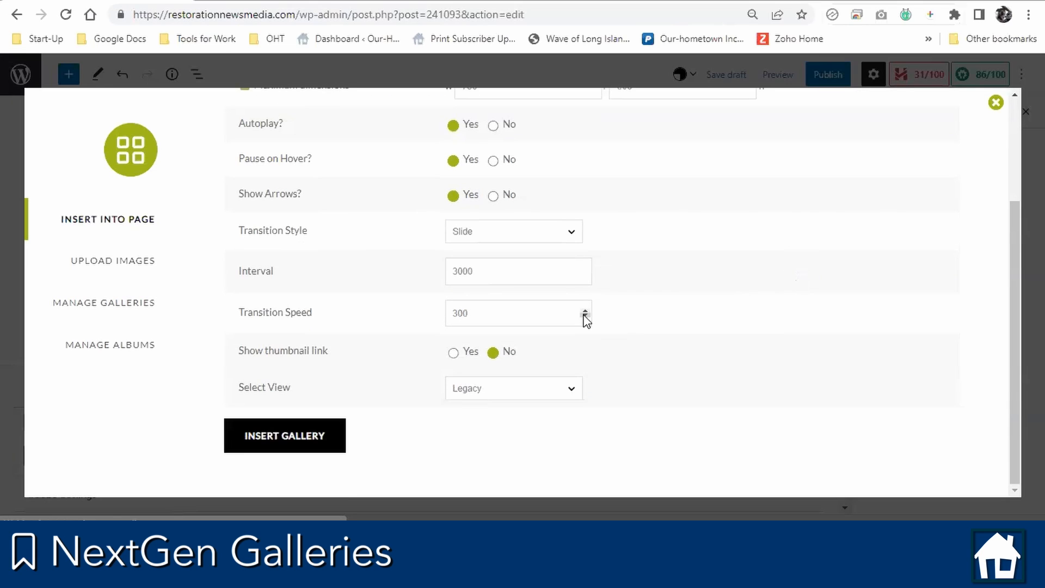
{"action": "left_click", "coordinate": [452, 353]}
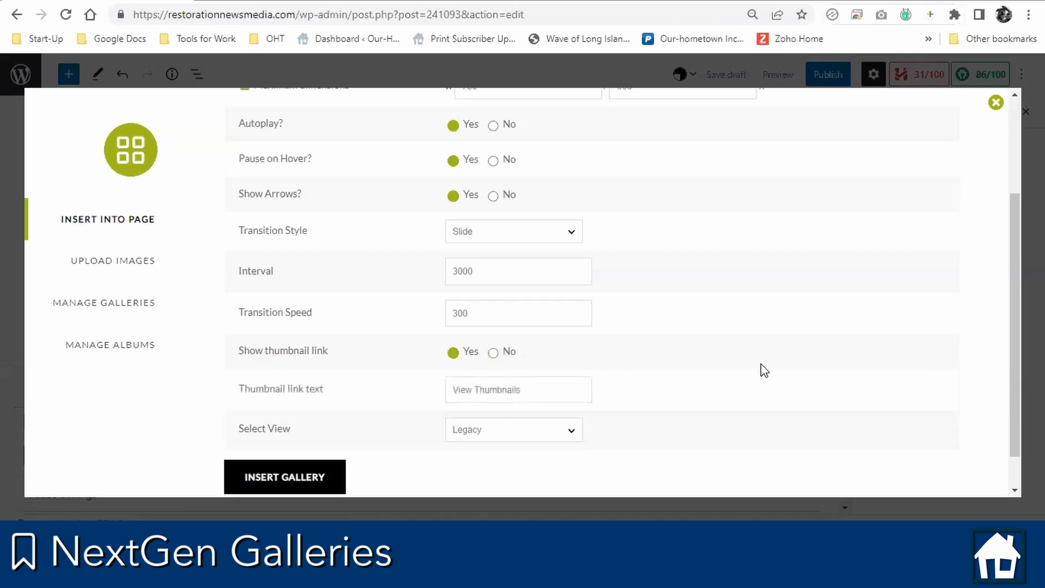
{"action": "scroll", "coordinate": [764, 371], "scroll_direction": "down", "scroll_amount": 1}
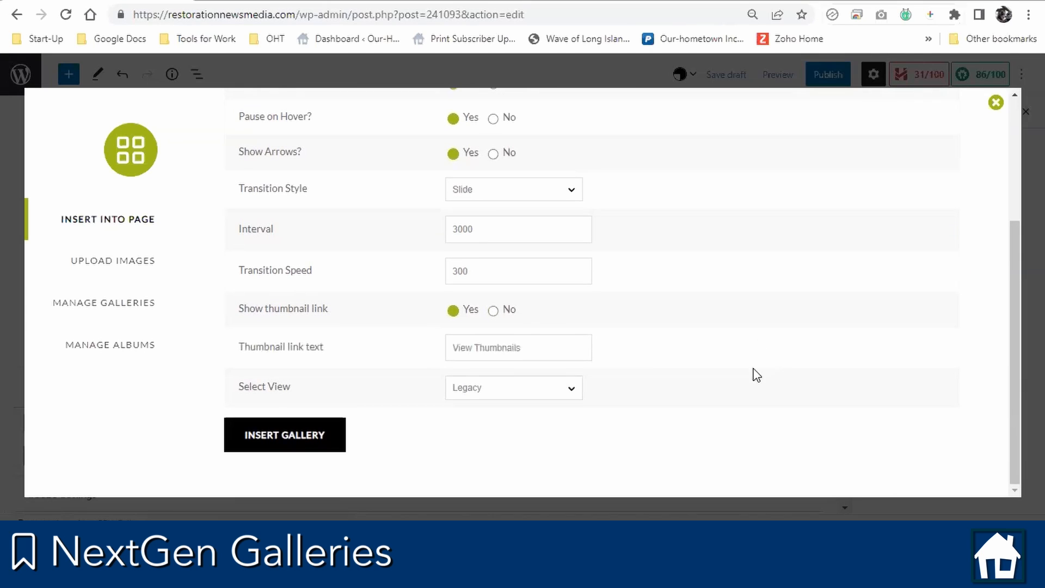
{"action": "left_click", "coordinate": [537, 387]}
{"action": "left_click", "coordinate": [538, 387]}
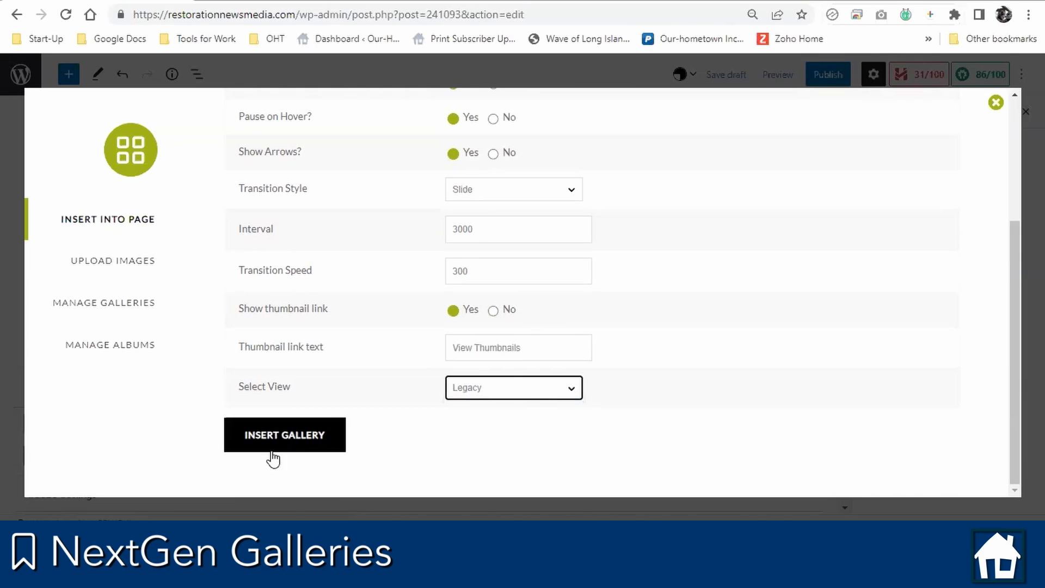
{"action": "left_click", "coordinate": [270, 448]}
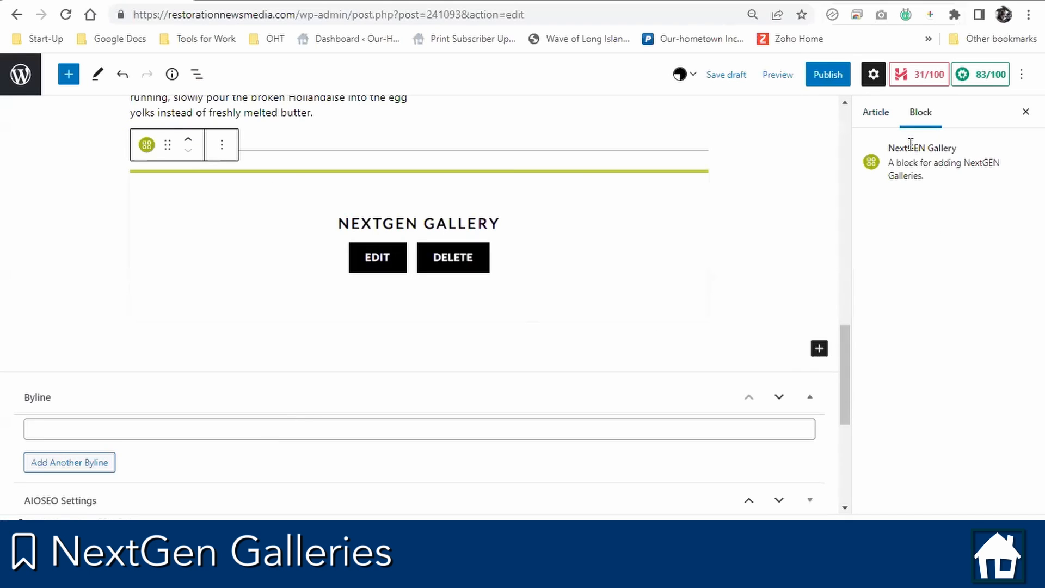
{"action": "key", "text": "ctrl+s"}
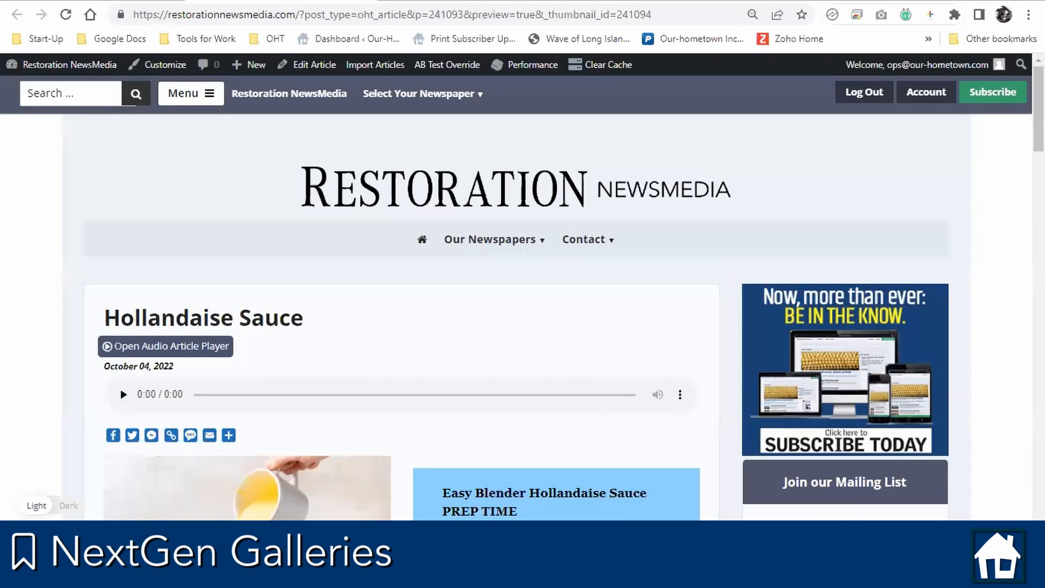
Examine the article preview down to the gallery slideshow and advance through several of its images
{"action": "scroll", "coordinate": [628, 348], "scroll_direction": "down", "scroll_amount": 14}
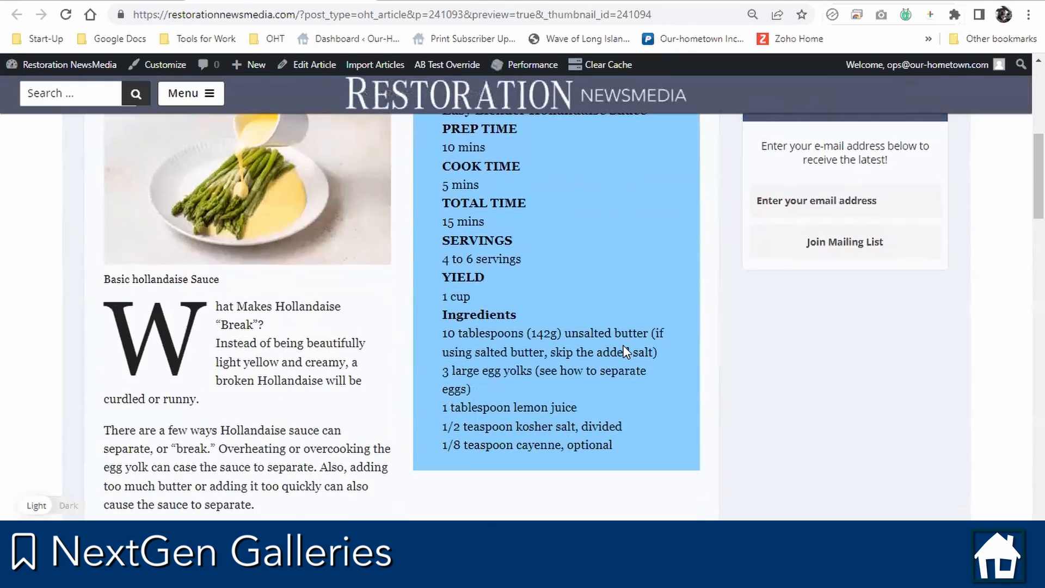
{"action": "scroll", "coordinate": [627, 352], "scroll_direction": "down", "scroll_amount": 10}
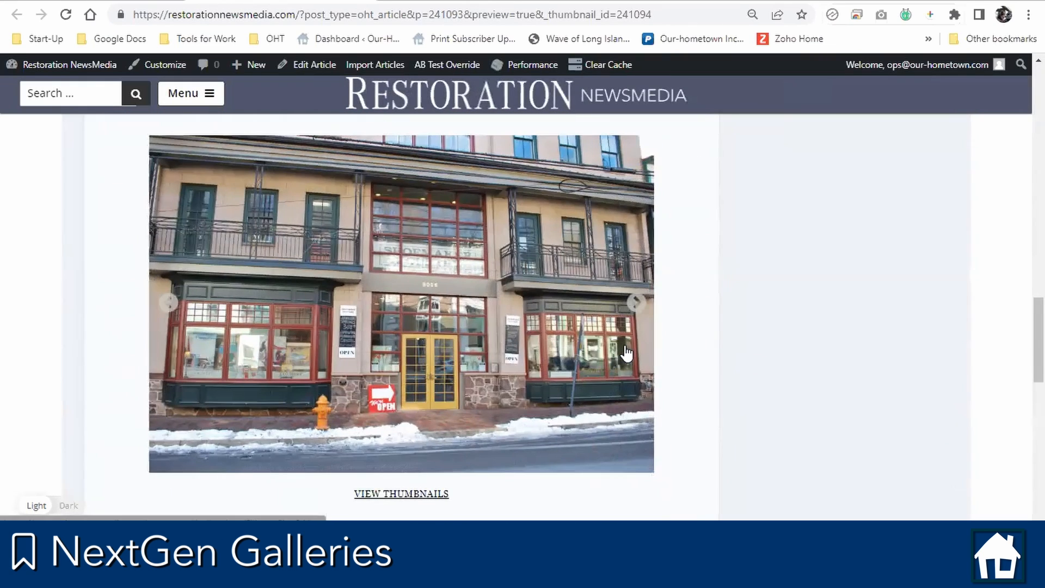
{"action": "scroll", "coordinate": [627, 353], "scroll_direction": "up", "scroll_amount": 1}
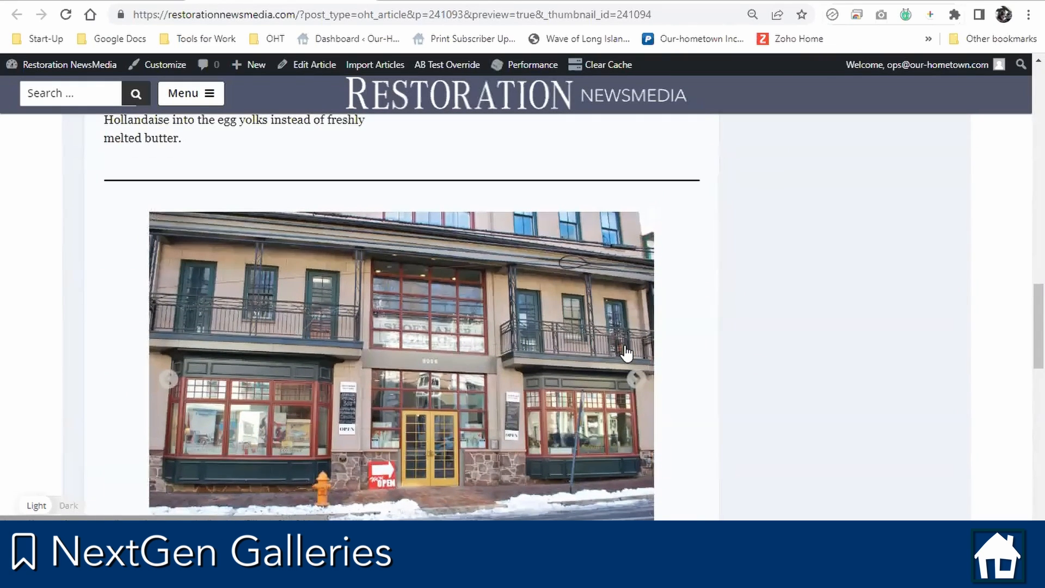
{"action": "scroll", "coordinate": [627, 353], "scroll_direction": "down", "scroll_amount": 1}
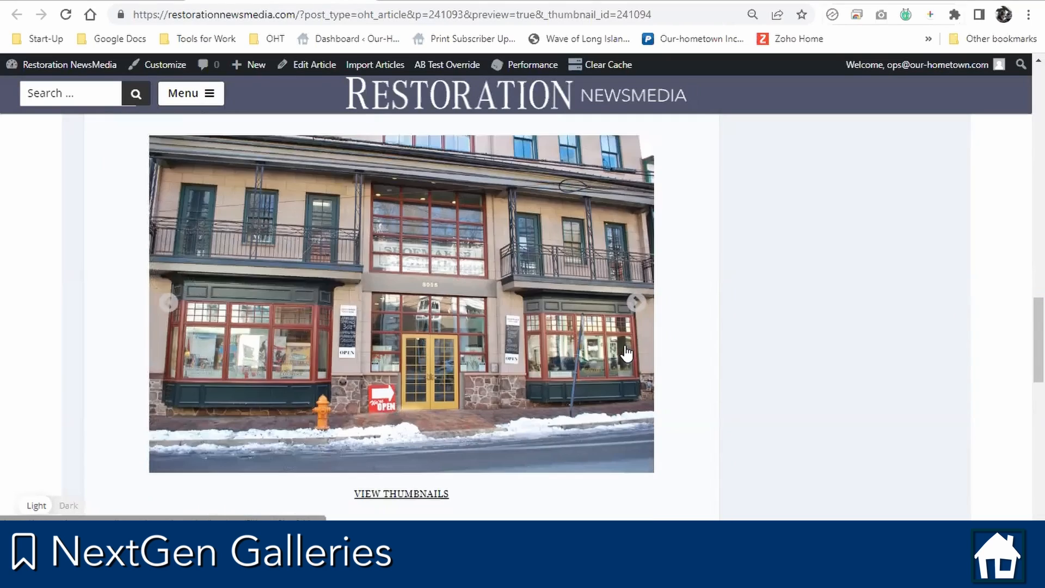
{"action": "left_click", "coordinate": [637, 302]}
{"action": "left_click", "coordinate": [638, 303]}
{"action": "left_click", "coordinate": [638, 304]}
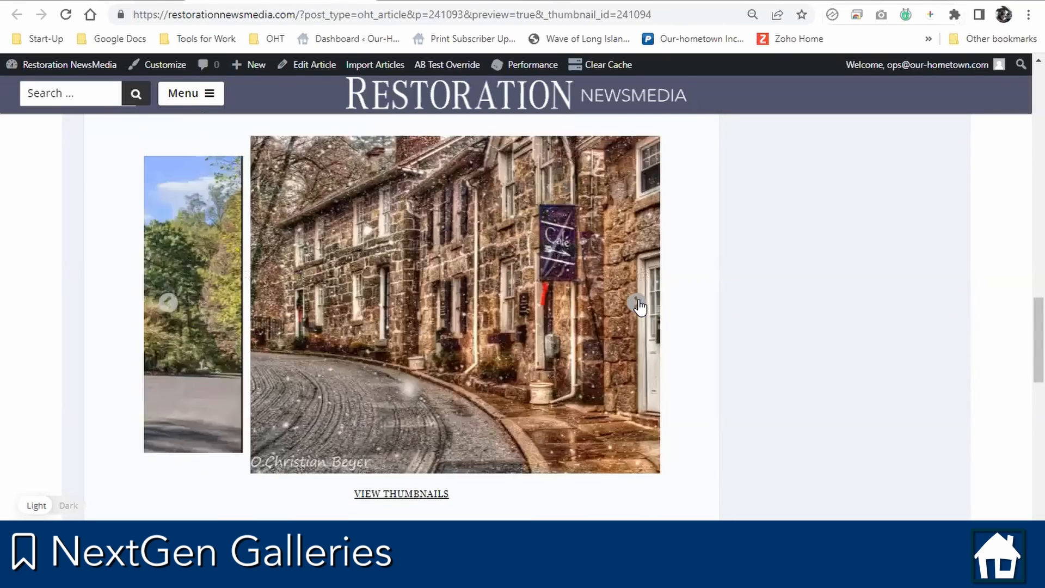
{"action": "left_click", "coordinate": [638, 304]}
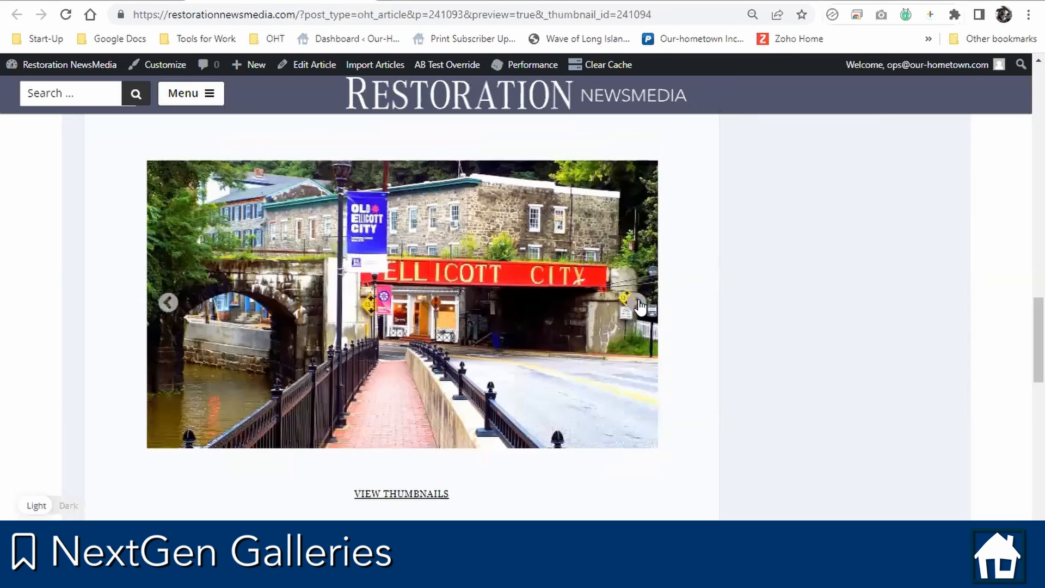
Open the slideshow's thumbnail view and examine the image grid below the article's separator
{"action": "left_click", "coordinate": [398, 494]}
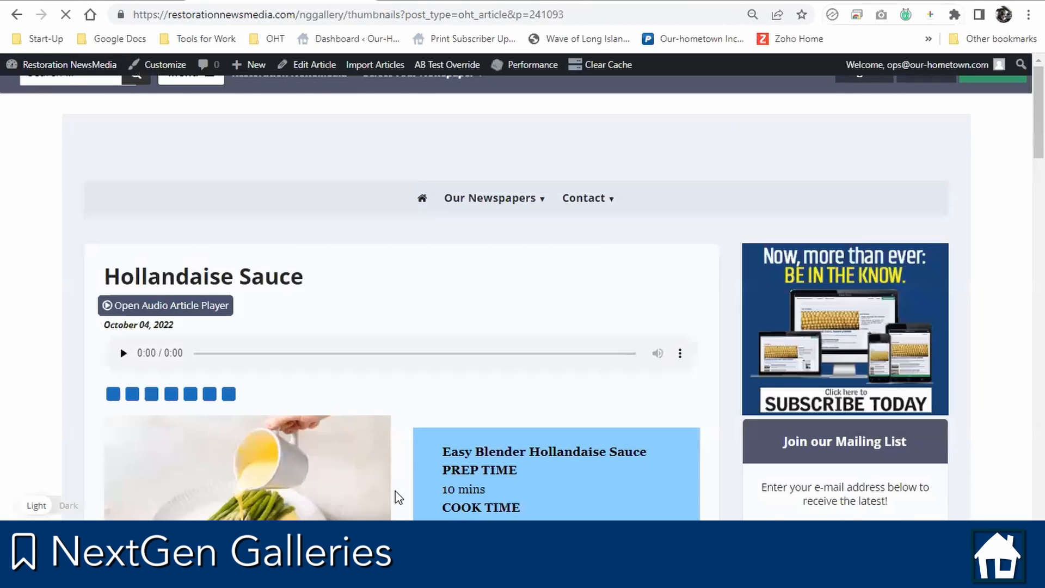
{"action": "scroll", "coordinate": [396, 492], "scroll_direction": "down", "scroll_amount": 15}
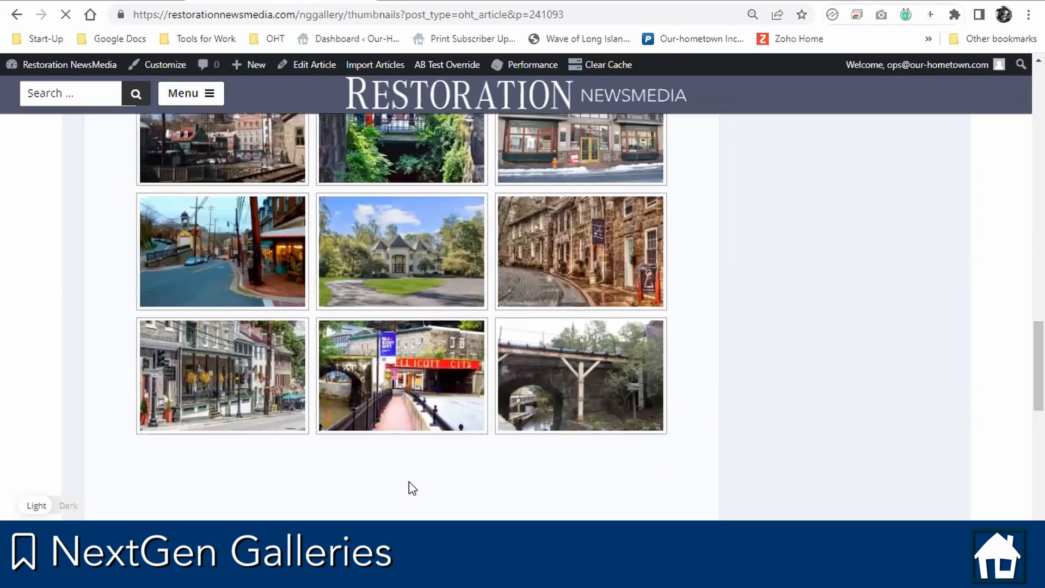
{"action": "scroll", "coordinate": [410, 481], "scroll_direction": "up", "scroll_amount": 3}
{"action": "scroll", "coordinate": [410, 481], "scroll_direction": "down", "scroll_amount": 3}
{"action": "scroll", "coordinate": [410, 482], "scroll_direction": "up", "scroll_amount": 4}
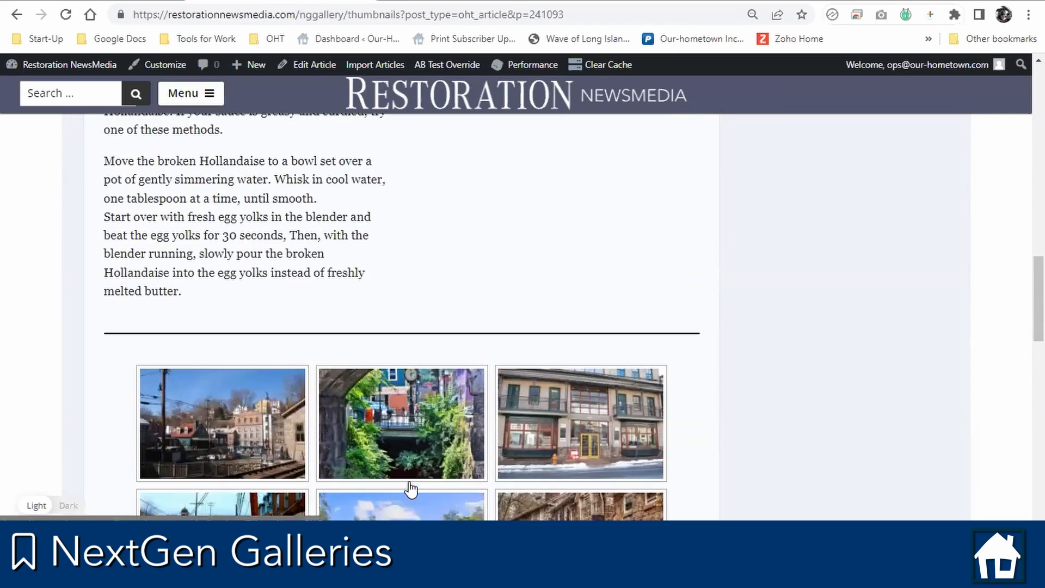
{"action": "scroll", "coordinate": [410, 489], "scroll_direction": "down", "scroll_amount": 4}
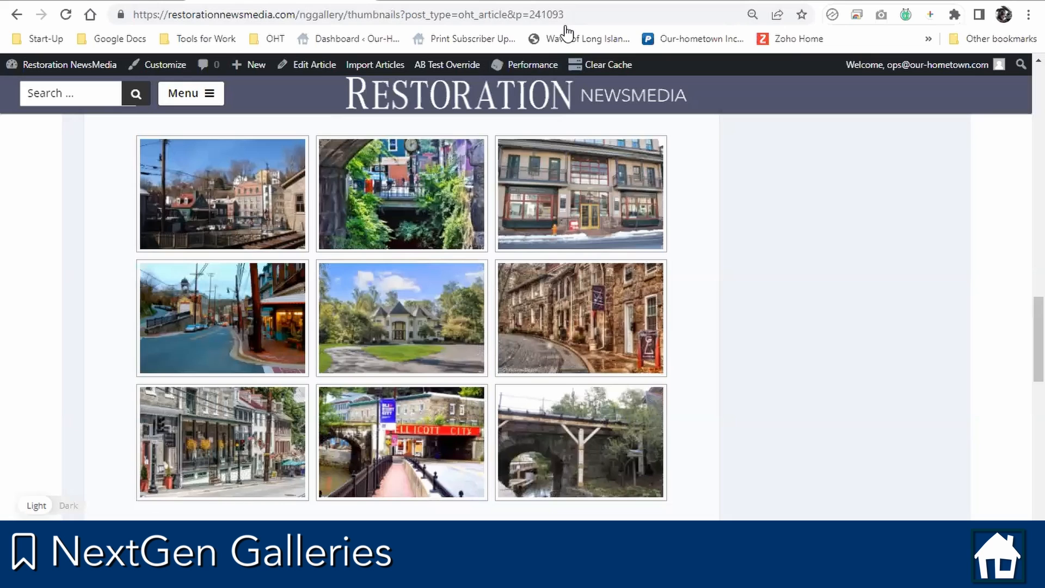
{"action": "left_click", "coordinate": [465, 1]}
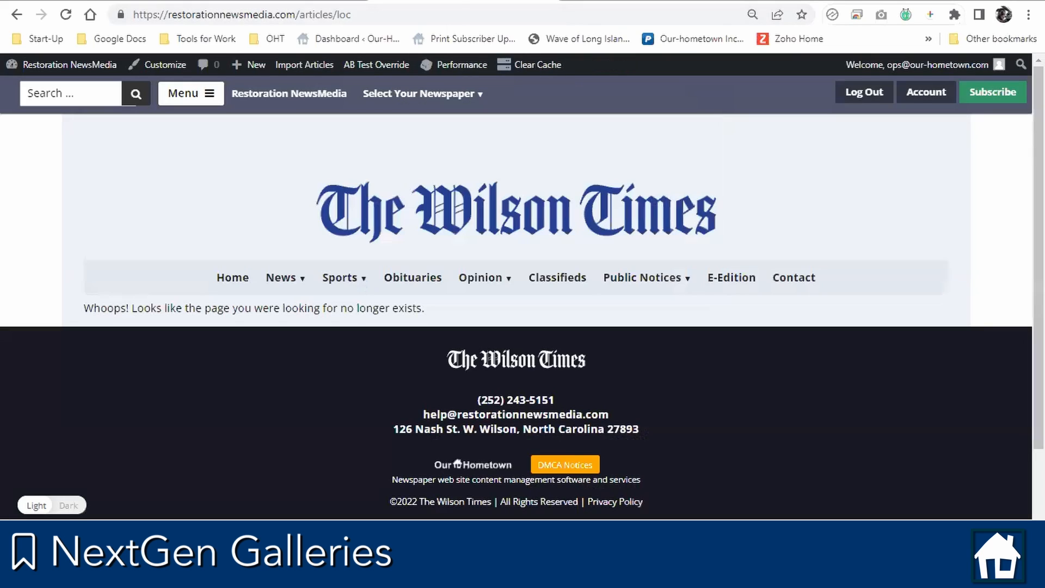
Load the copied newspaper article address in the browser
{"action": "left_click", "coordinate": [456, 13]}
{"action": "right_click", "coordinate": [456, 13]}
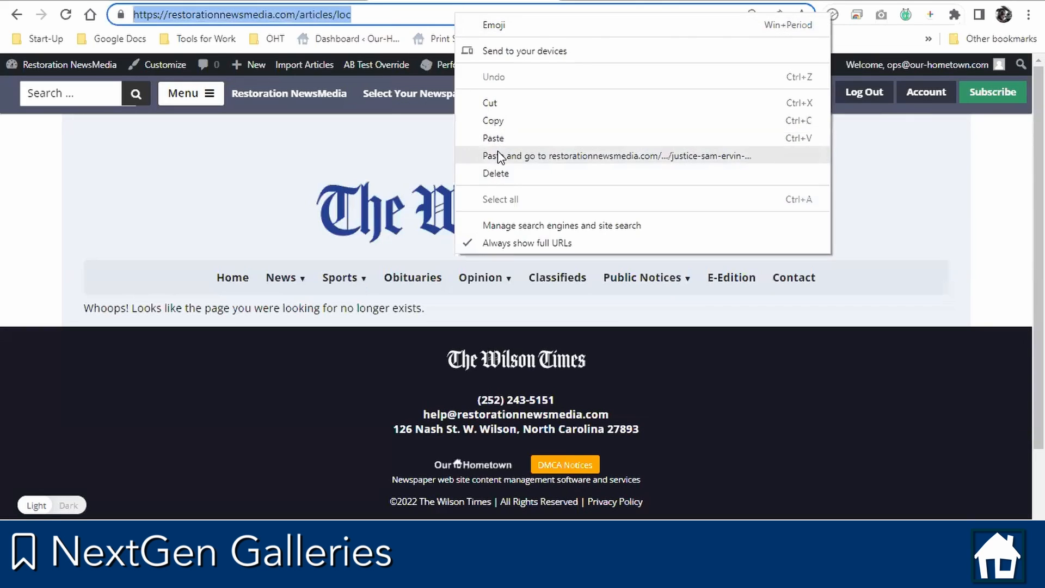
{"action": "left_click", "coordinate": [498, 152]}
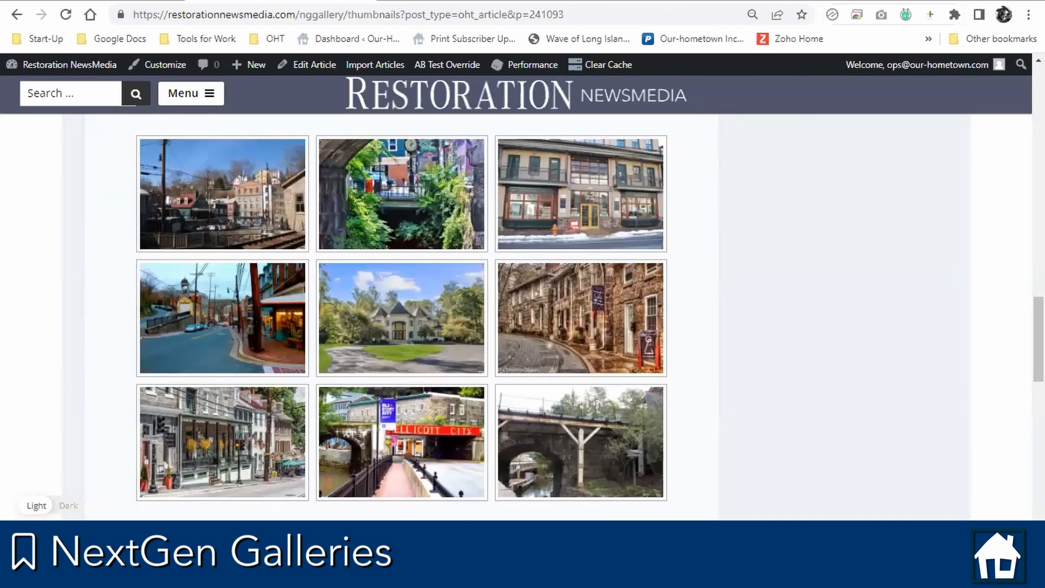
Examine the gallery's thumbnail grid and the surrounding article text on the thumbnail view page
{"action": "scroll", "coordinate": [582, 321], "scroll_direction": "up", "scroll_amount": 4}
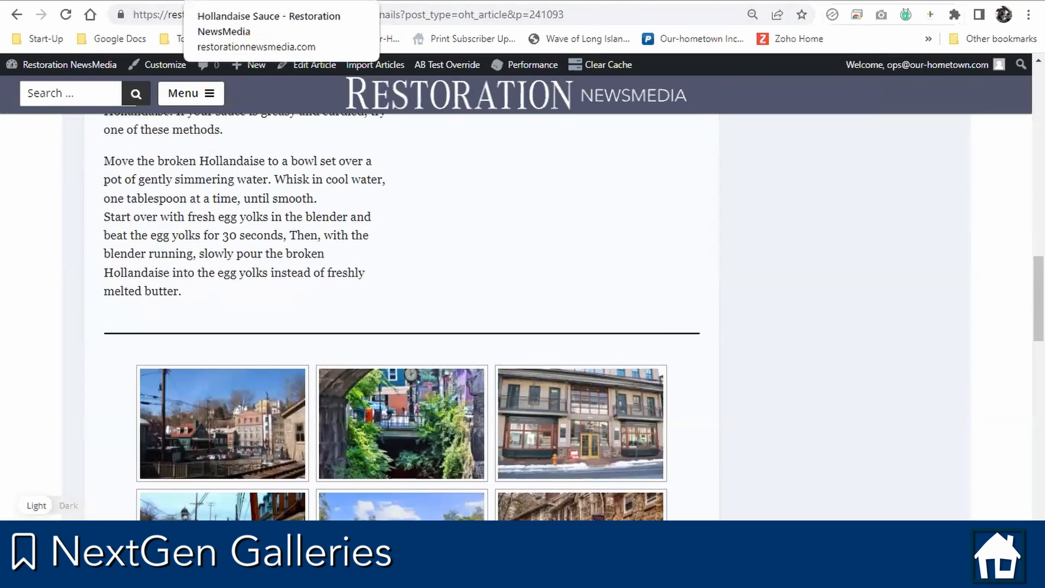
{"action": "scroll", "coordinate": [497, 409], "scroll_direction": "down", "scroll_amount": 4}
{"action": "scroll", "coordinate": [497, 414], "scroll_direction": "down", "scroll_amount": 3}
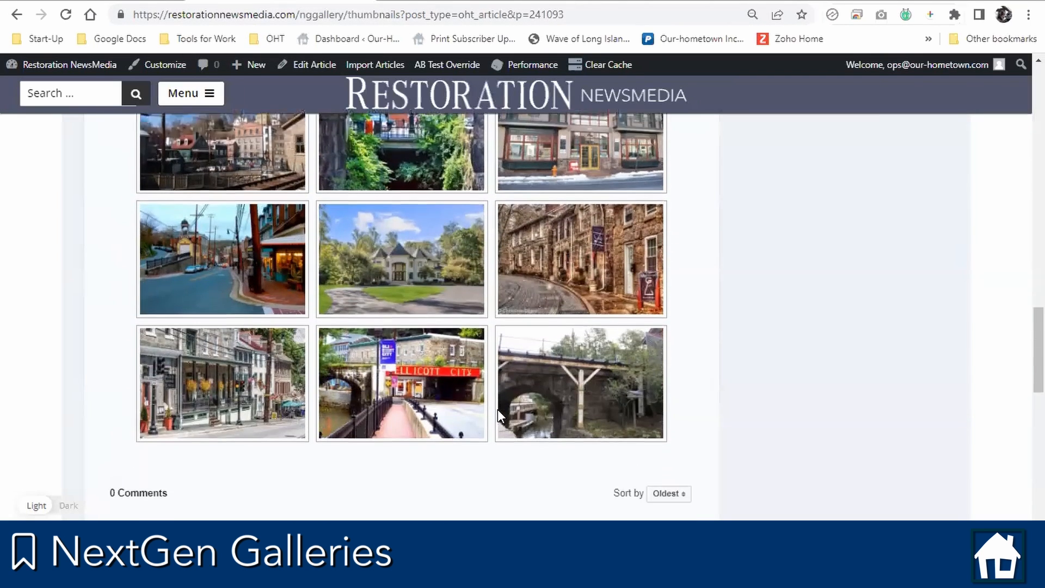
{"action": "scroll", "coordinate": [492, 415], "scroll_direction": "up", "scroll_amount": 4}
{"action": "scroll", "coordinate": [490, 410], "scroll_direction": "down", "scroll_amount": 1}
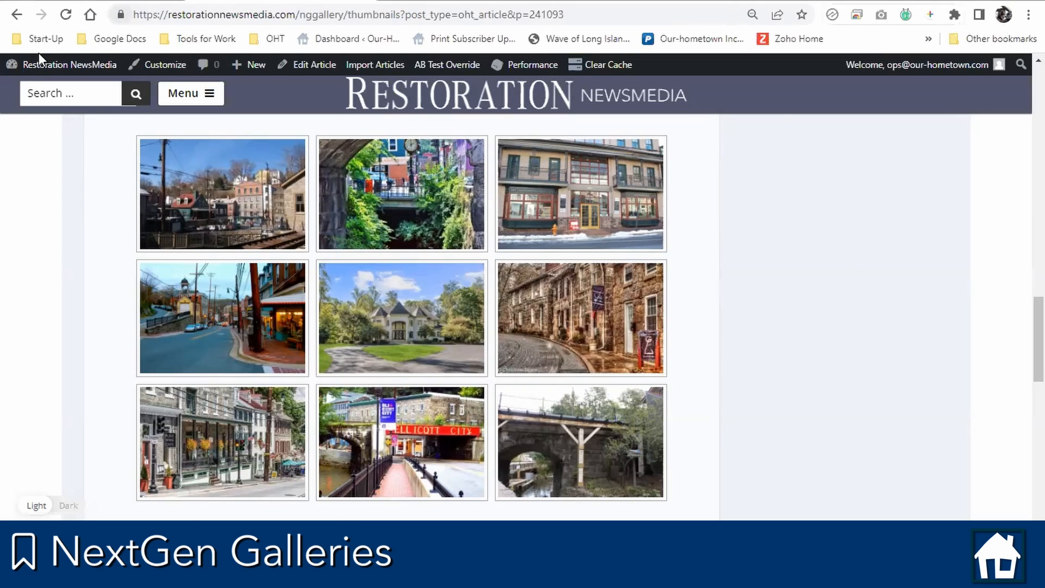
{"action": "mouse_move", "coordinate": [37, 64]}
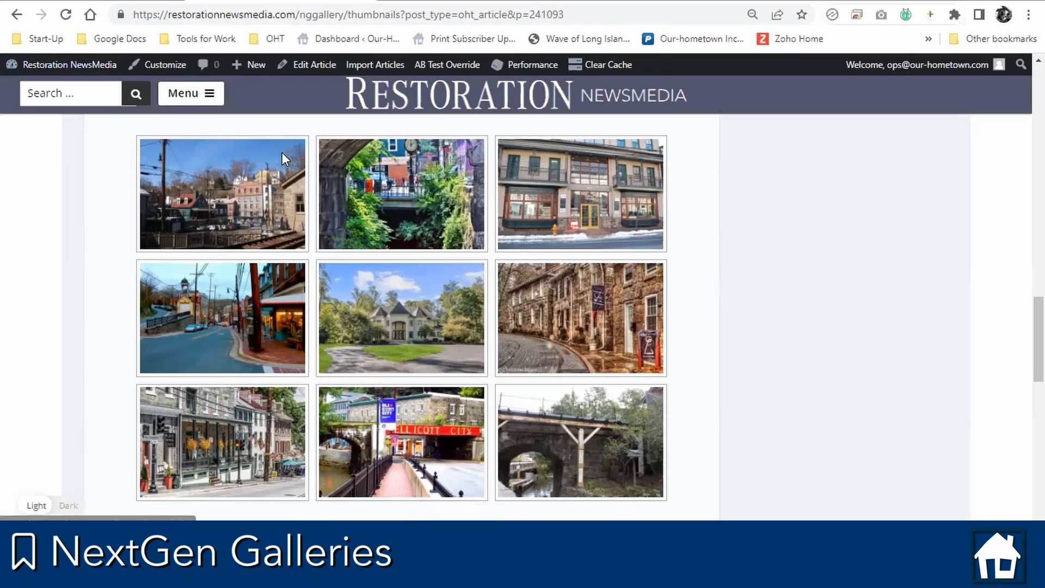
{"action": "scroll", "coordinate": [395, 286], "scroll_direction": "up", "scroll_amount": 5}
{"action": "scroll", "coordinate": [396, 285], "scroll_direction": "up", "scroll_amount": 20}
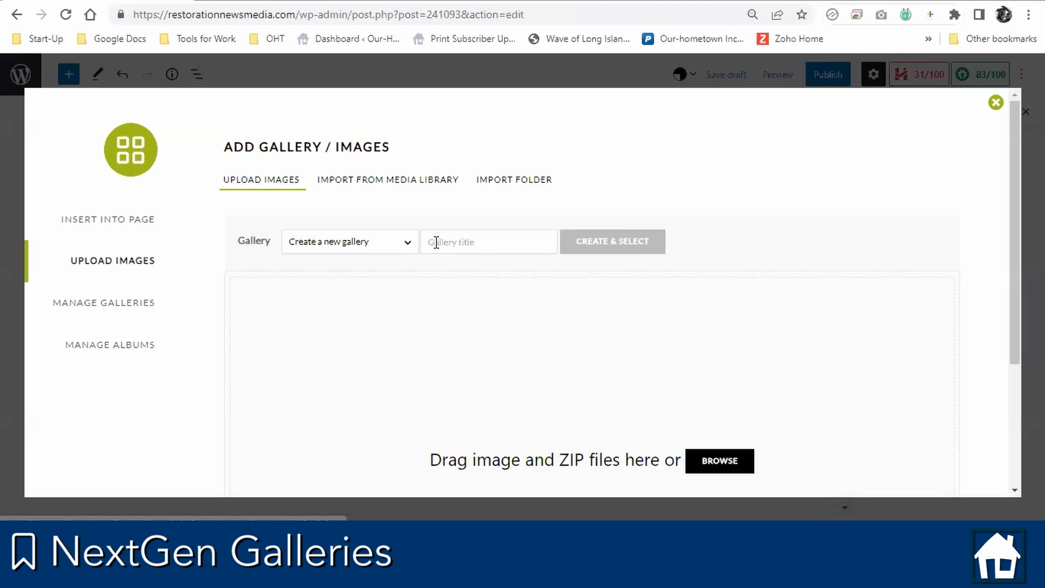
Create and select a new gallery titled Test 2 for the image upload
{"action": "left_click", "coordinate": [449, 242]}
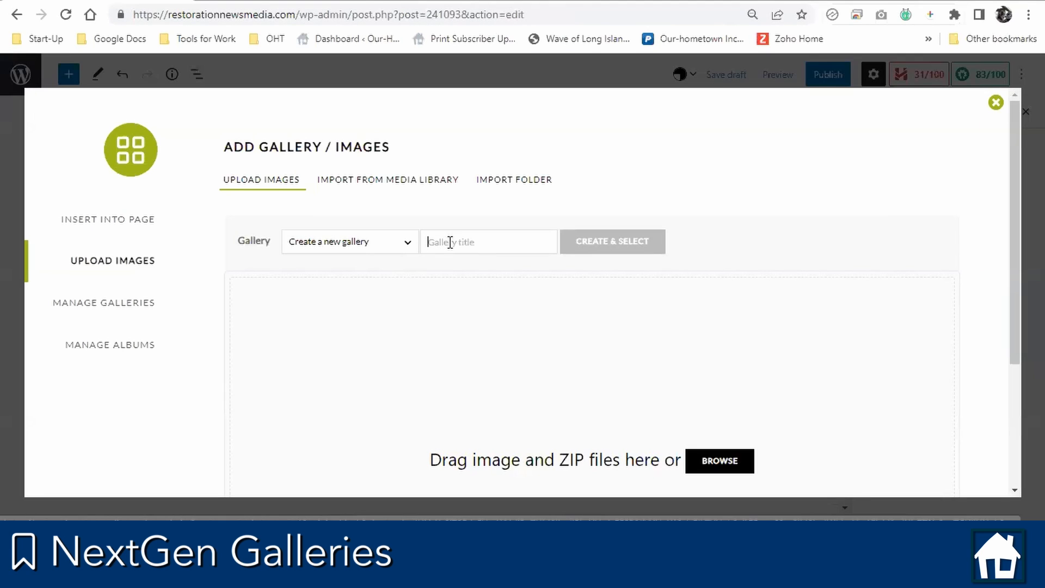
{"action": "type", "text": "Test 1"}
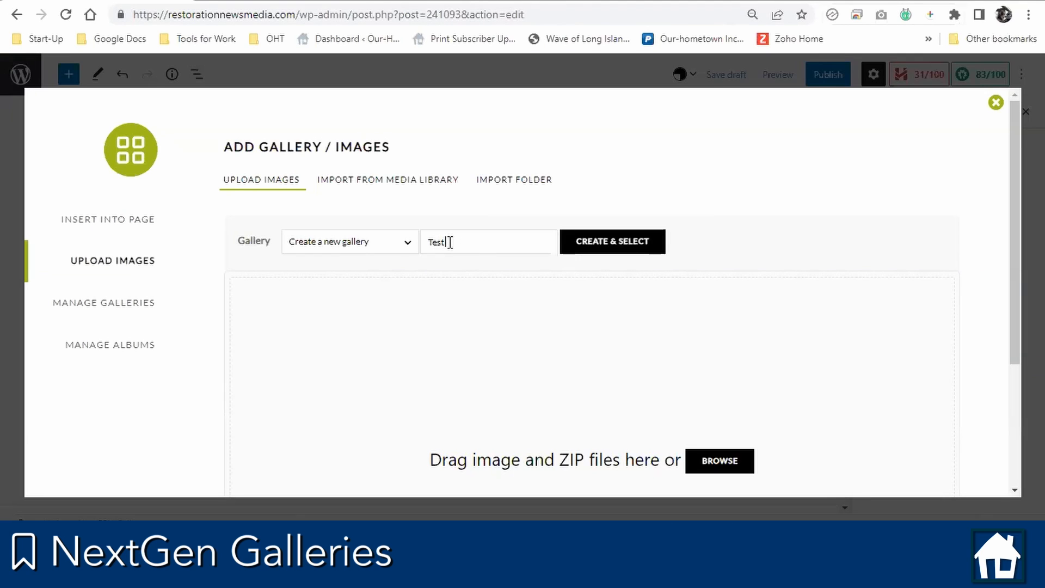
{"action": "left_click", "coordinate": [645, 250]}
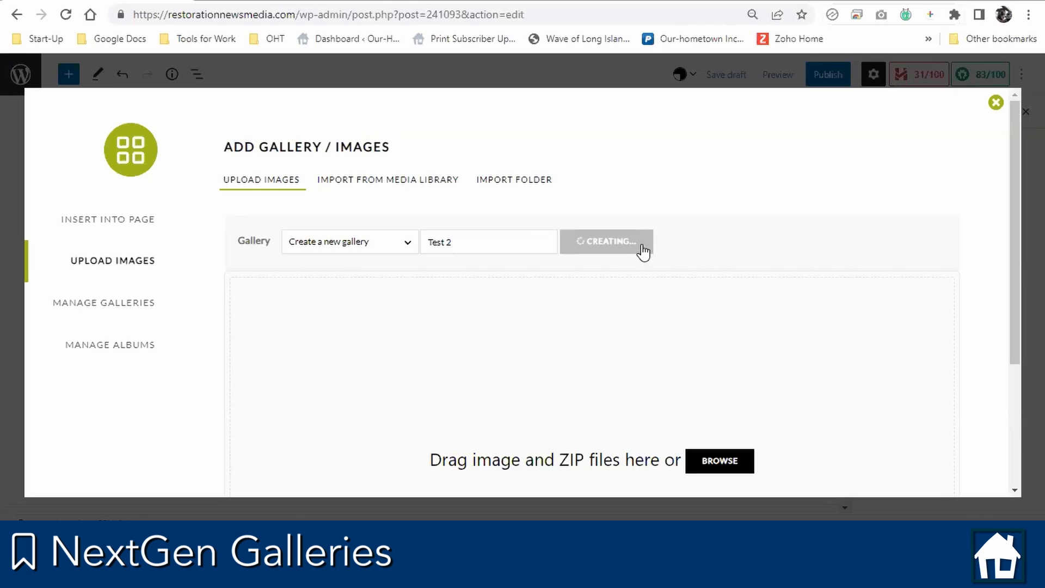
Add the first seven images of the Ellicott City folder to the Test 2 gallery
{"action": "scroll", "coordinate": [644, 249], "scroll_direction": "down", "scroll_amount": 3}
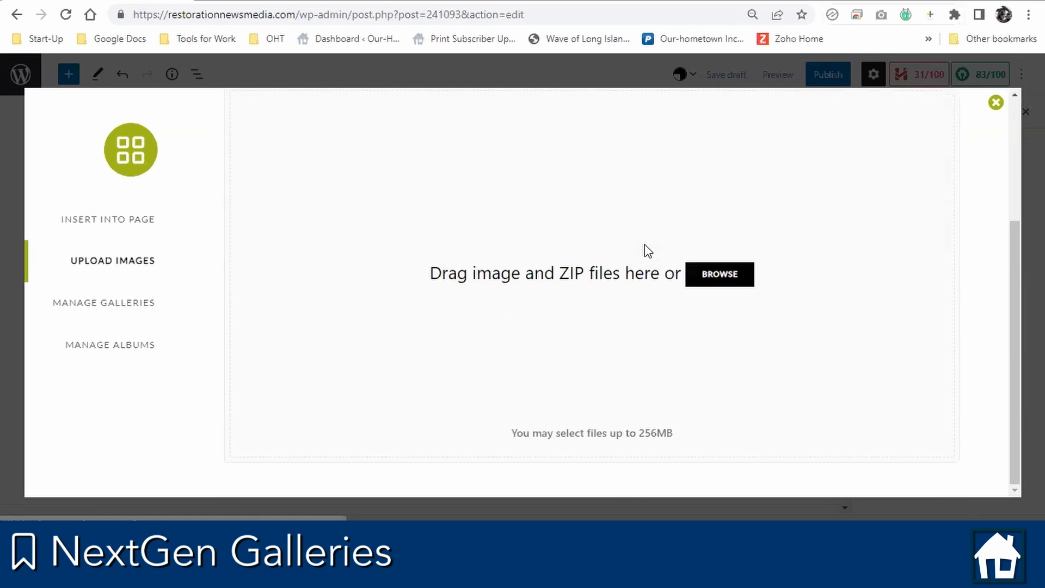
{"action": "left_click", "coordinate": [737, 277]}
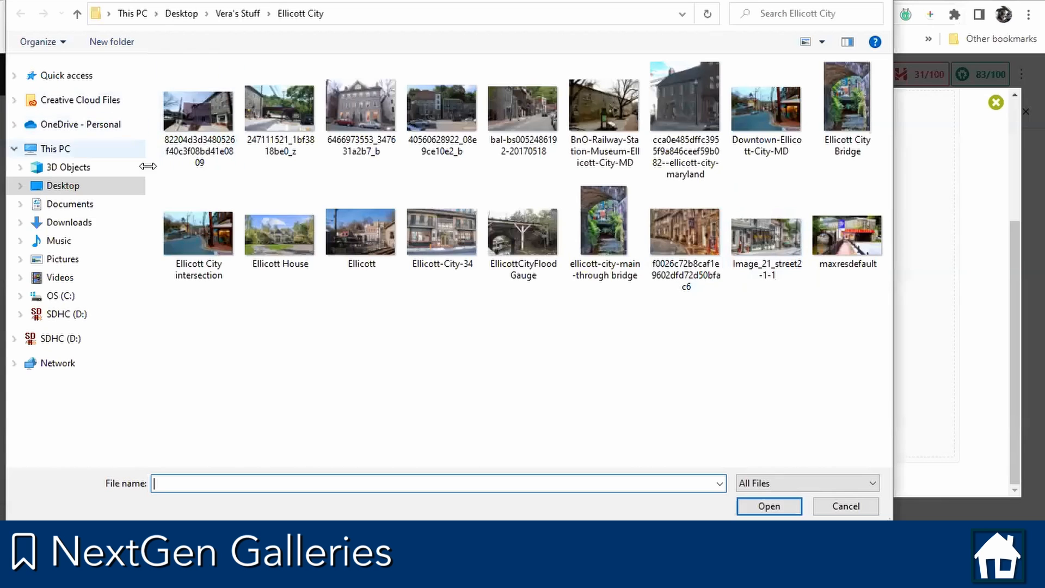
{"action": "left_click_drag", "start_coordinate": [182, 179], "coordinate": [548, 146]}
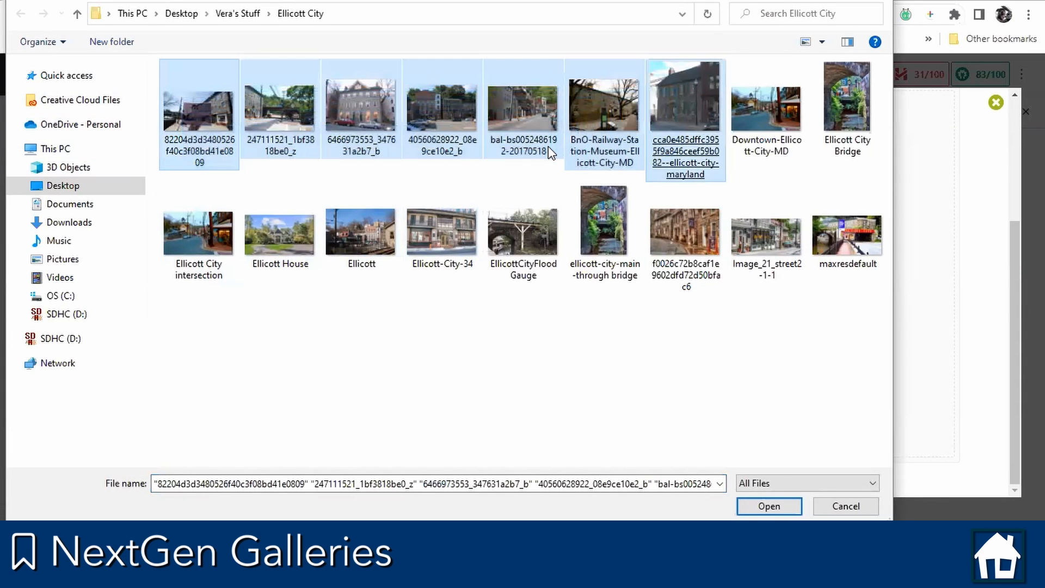
{"action": "left_click", "coordinate": [753, 507]}
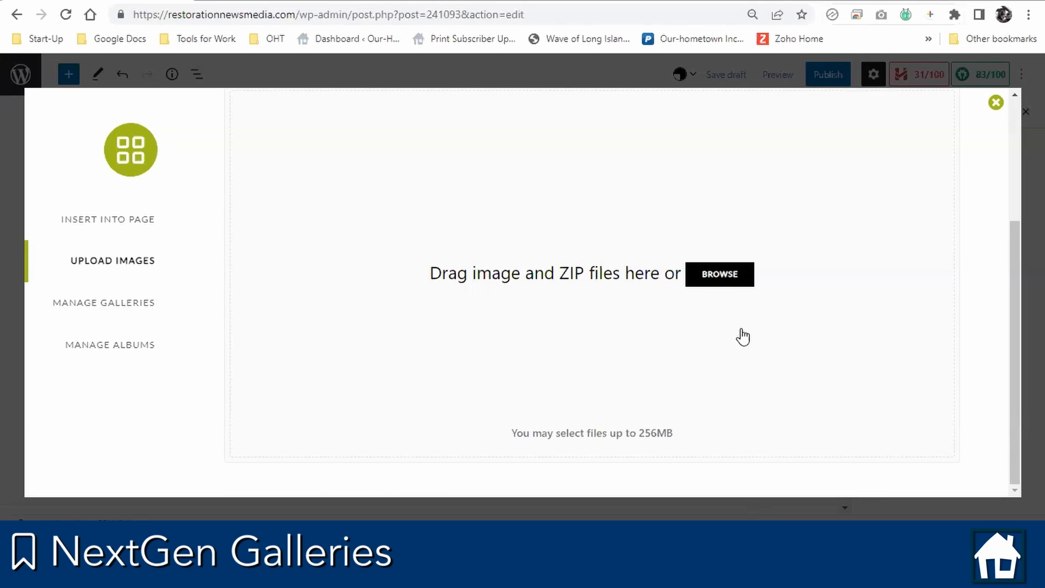
{"action": "scroll", "coordinate": [742, 333], "scroll_direction": "up", "scroll_amount": 4}
{"action": "scroll", "coordinate": [742, 333], "scroll_direction": "down", "scroll_amount": 1}
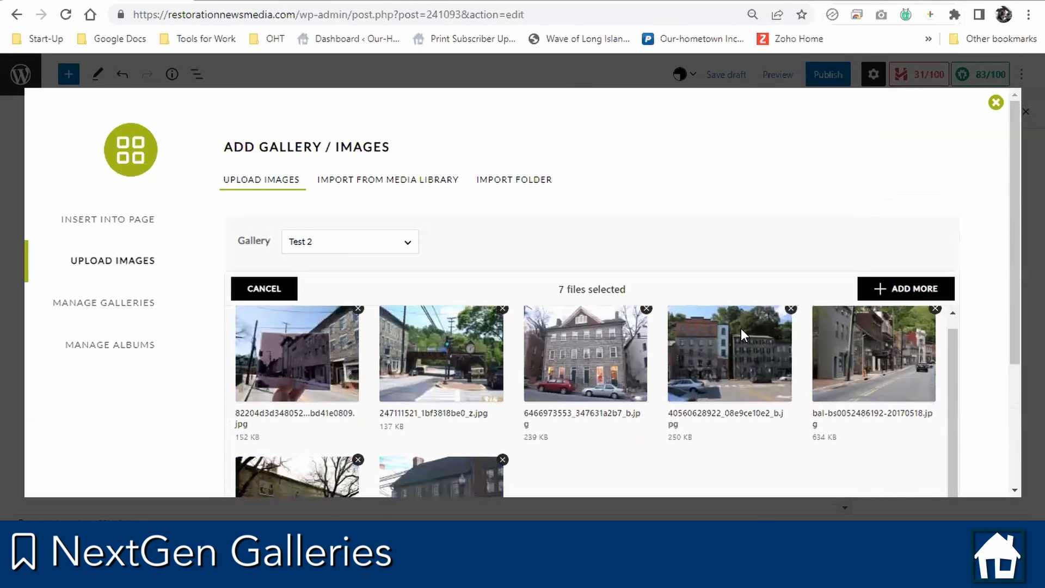
{"action": "scroll", "coordinate": [741, 329], "scroll_direction": "down", "scroll_amount": 3}
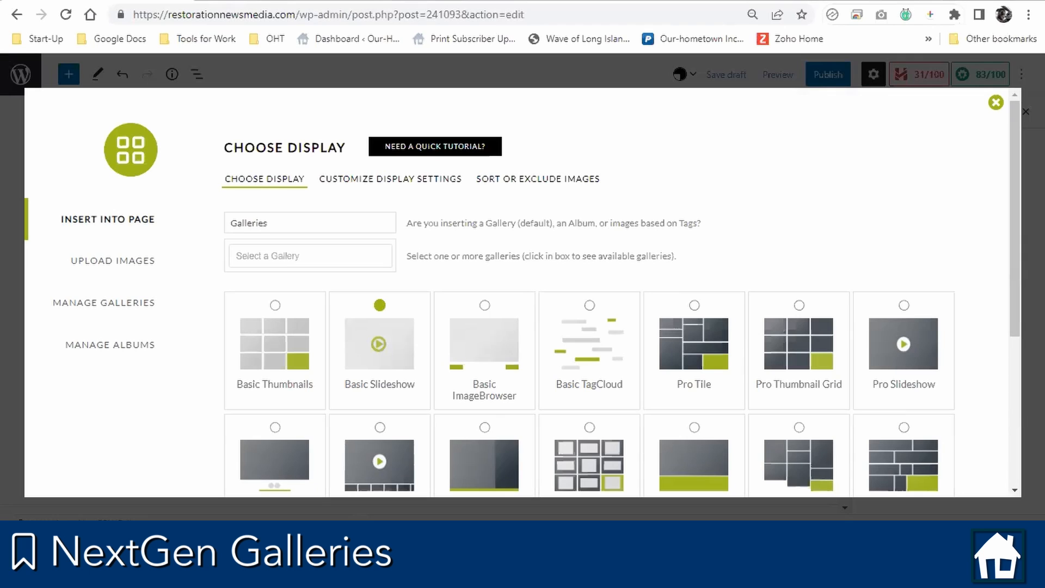
Insert the Test 2 gallery with the Pro Slideshow display and examine its captions and images in the article preview
{"action": "scroll", "coordinate": [459, 254], "scroll_direction": "down", "scroll_amount": 3}
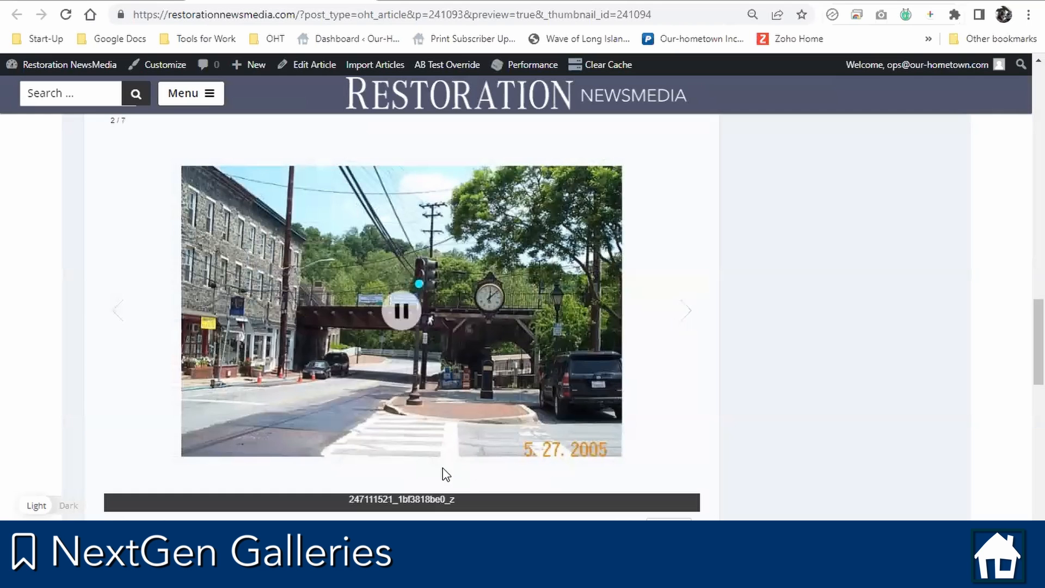
{"action": "left_click_drag", "start_coordinate": [292, 506], "coordinate": [460, 502]}
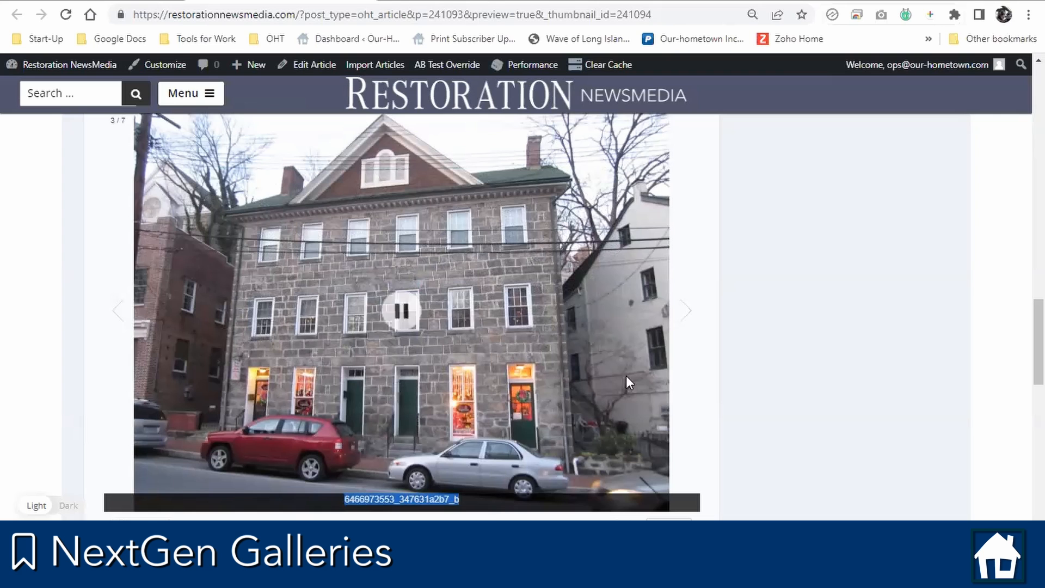
{"action": "left_click", "coordinate": [688, 318]}
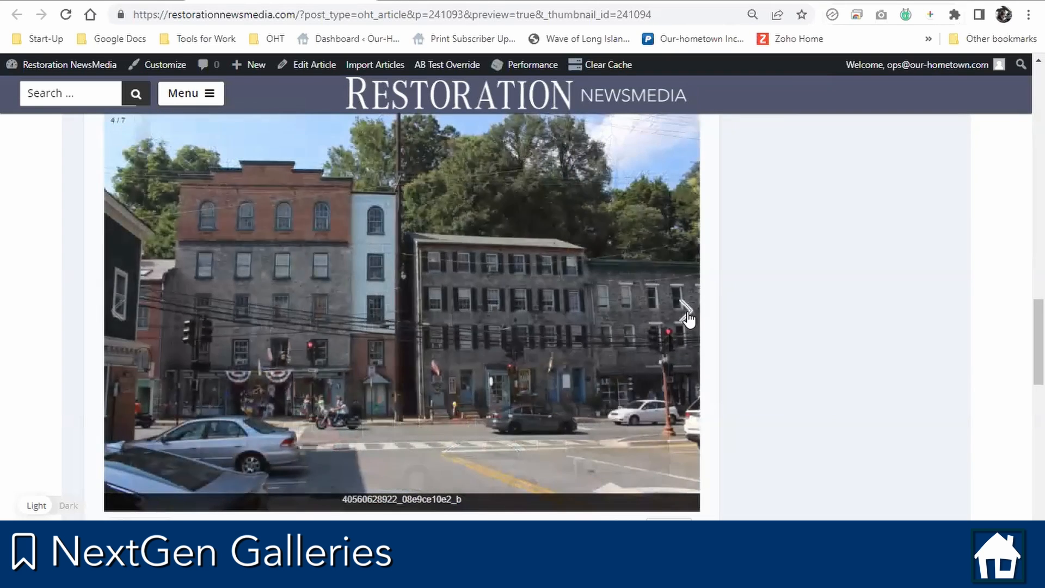
{"action": "scroll", "coordinate": [688, 319], "scroll_direction": "down", "scroll_amount": 1}
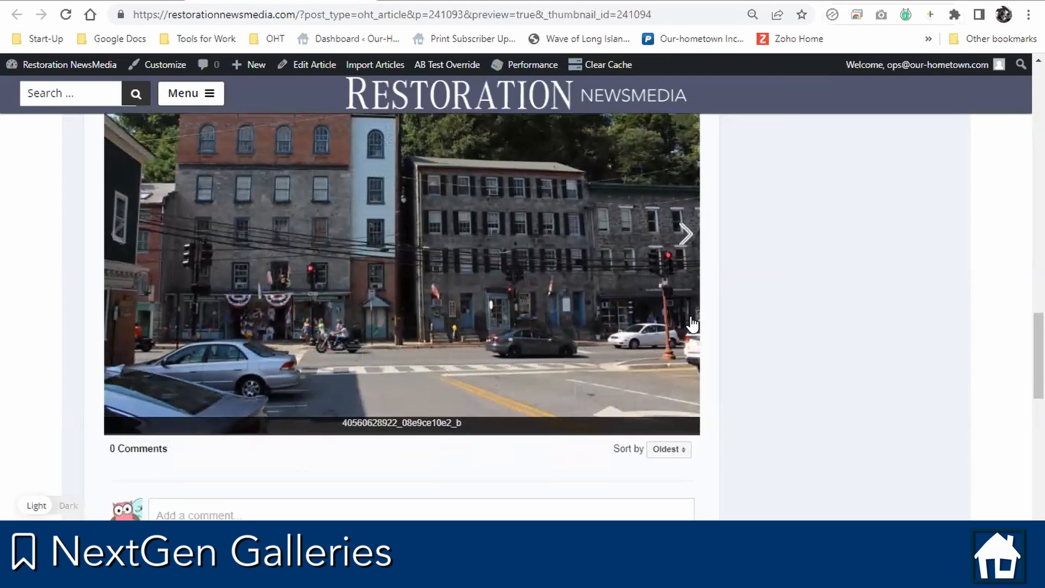
{"action": "scroll", "coordinate": [690, 318], "scroll_direction": "up", "scroll_amount": 1}
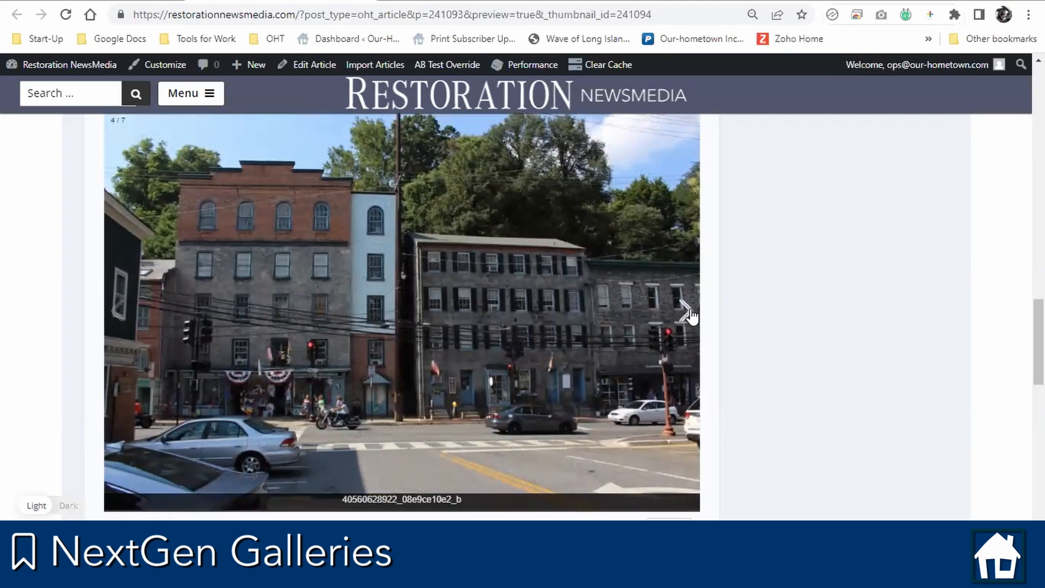
{"action": "left_click", "coordinate": [688, 315]}
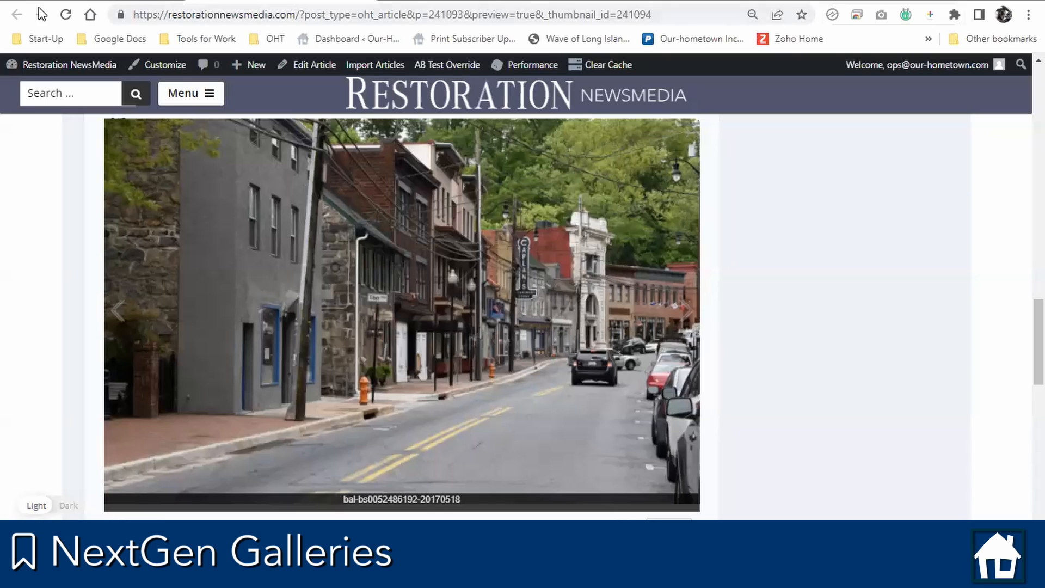
Reopen the inserted Test 2 gallery in the article editor and view its Pro Slideshow display settings
{"action": "left_click", "coordinate": [362, 2]}
{"action": "left_click", "coordinate": [368, 390]}
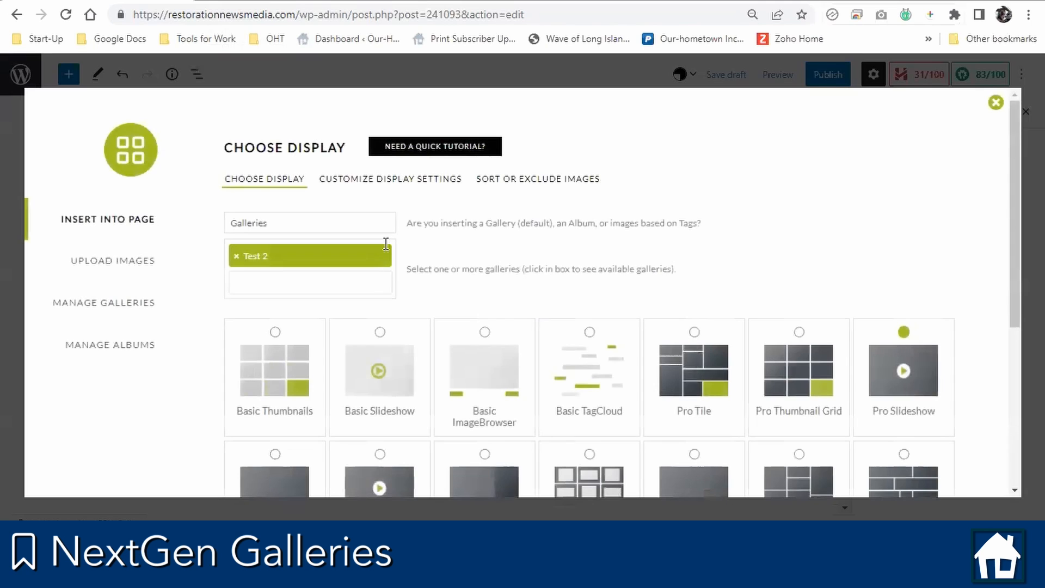
{"action": "left_click", "coordinate": [429, 186]}
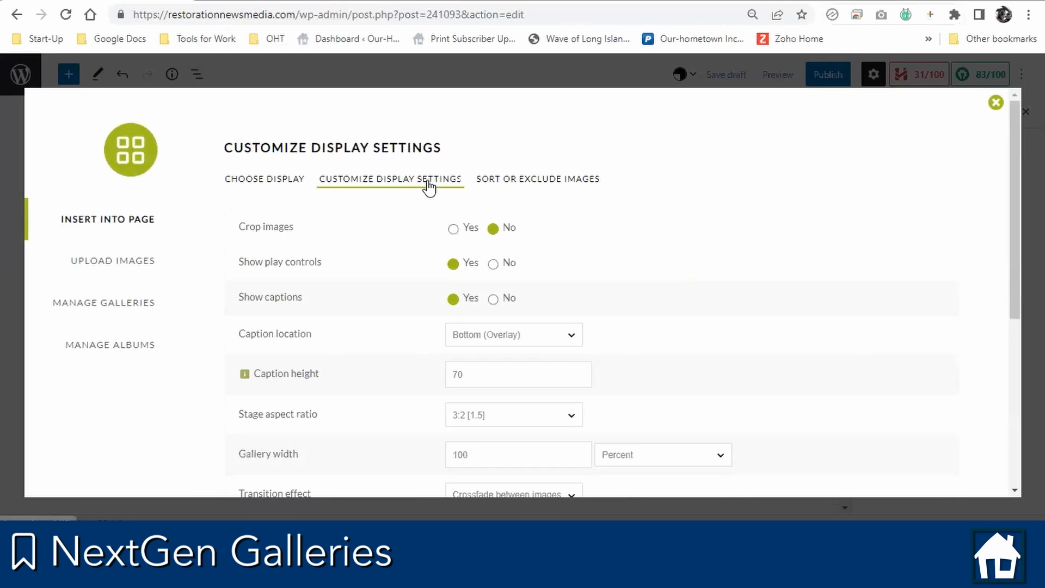
Browse the list of existing galleries, sorted by gallery name, and open the Ian Stand-Alones gallery
{"action": "left_click", "coordinate": [118, 303]}
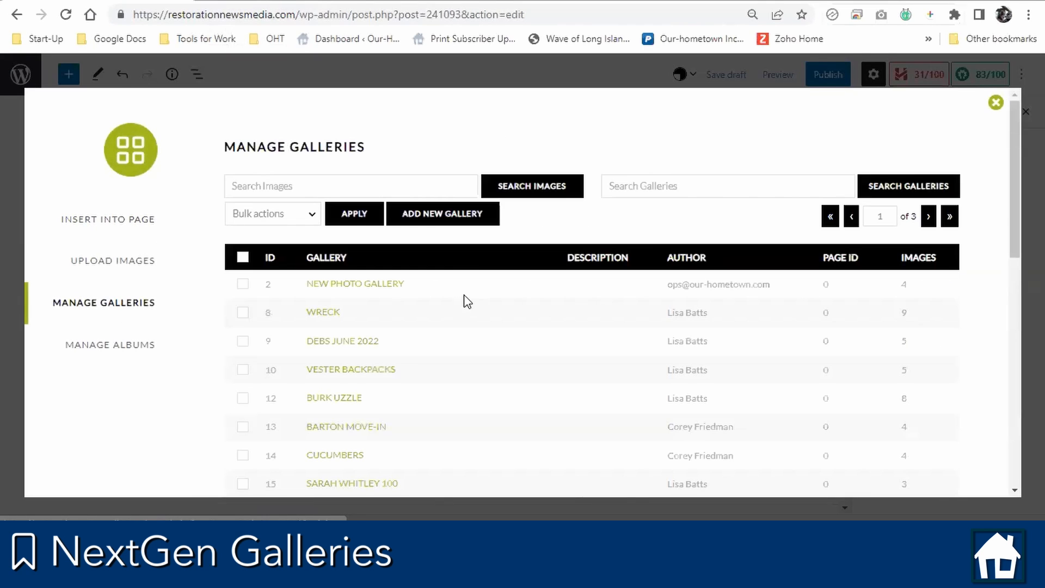
{"action": "scroll", "coordinate": [403, 326], "scroll_direction": "down", "scroll_amount": 10}
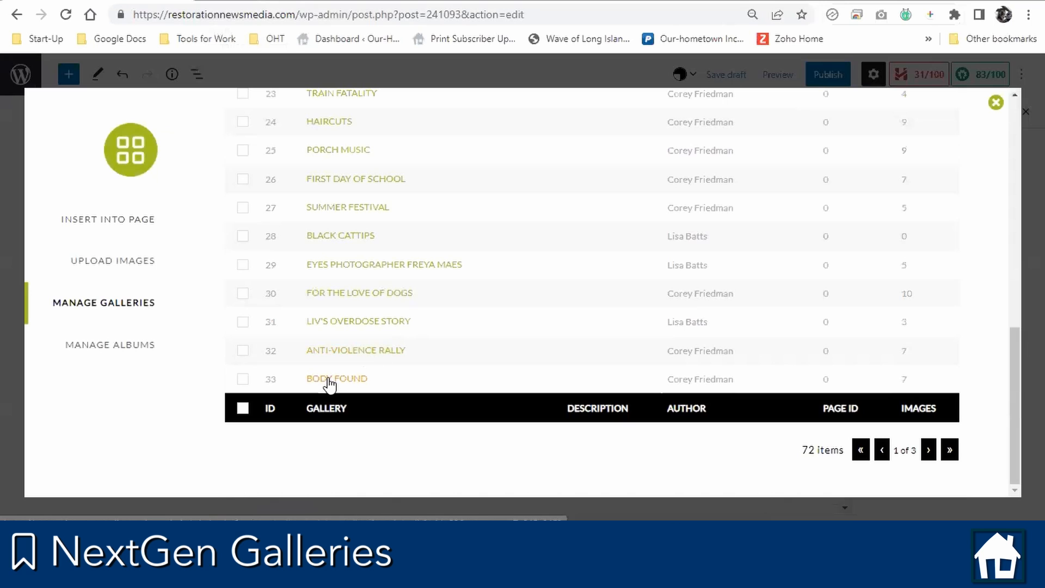
{"action": "scroll", "coordinate": [368, 367], "scroll_direction": "up", "scroll_amount": 6}
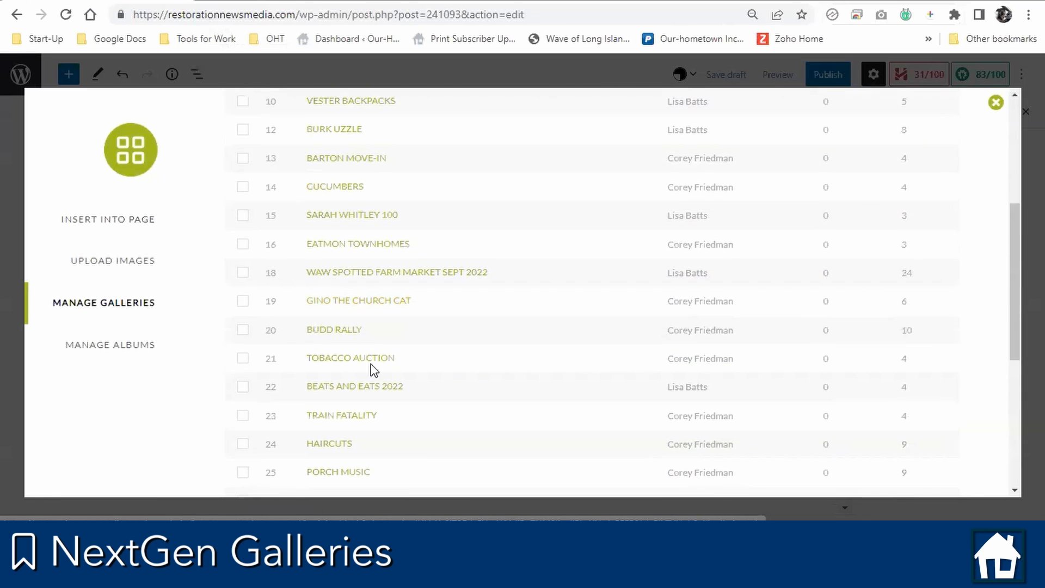
{"action": "scroll", "coordinate": [372, 364], "scroll_direction": "up", "scroll_amount": 4}
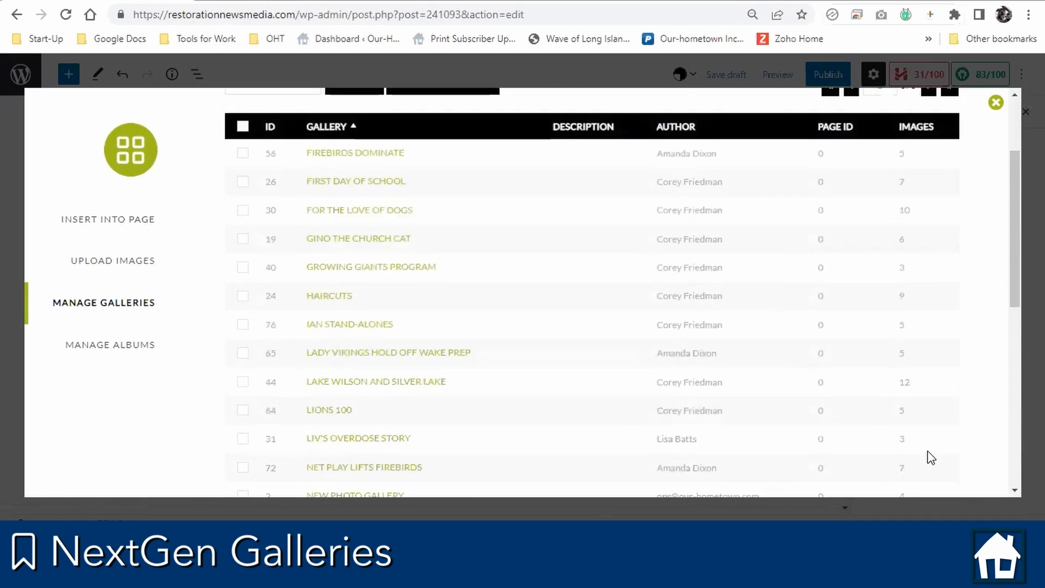
{"action": "scroll", "coordinate": [928, 451], "scroll_direction": "down", "scroll_amount": 3}
{"action": "scroll", "coordinate": [928, 452], "scroll_direction": "up", "scroll_amount": 1}
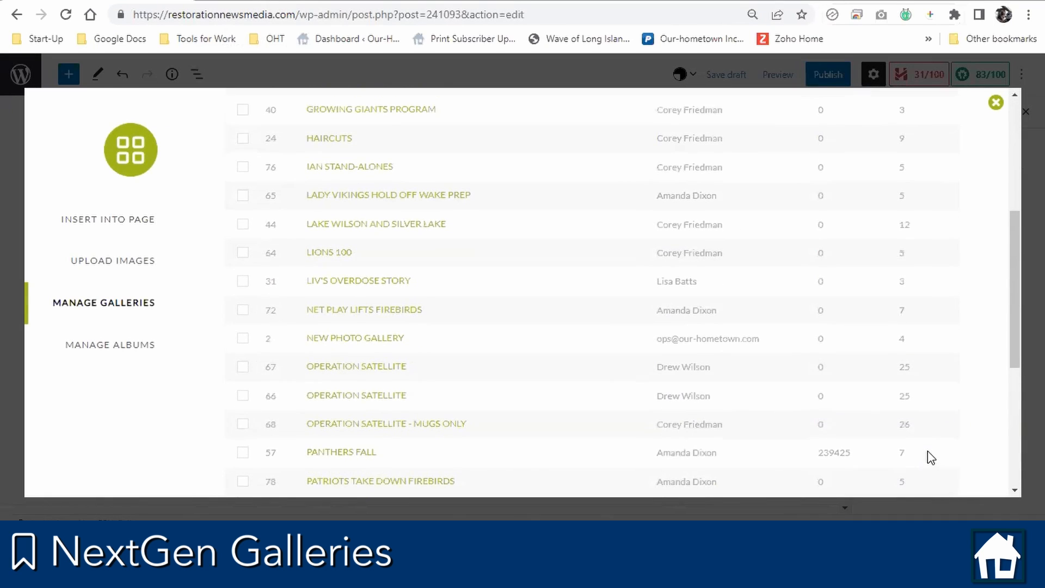
{"action": "scroll", "coordinate": [928, 451], "scroll_direction": "up", "scroll_amount": 2}
{"action": "left_click", "coordinate": [355, 303]}
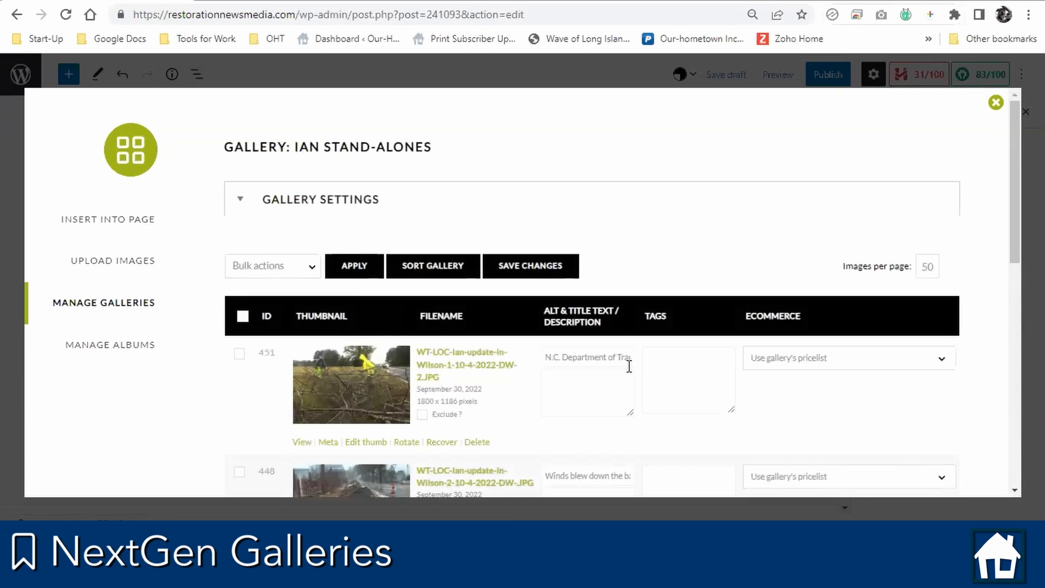
Examine the alt and title text of the Ian Stand-Alones images, reading through the second image's full caption
{"action": "scroll", "coordinate": [628, 366], "scroll_direction": "down", "scroll_amount": 3}
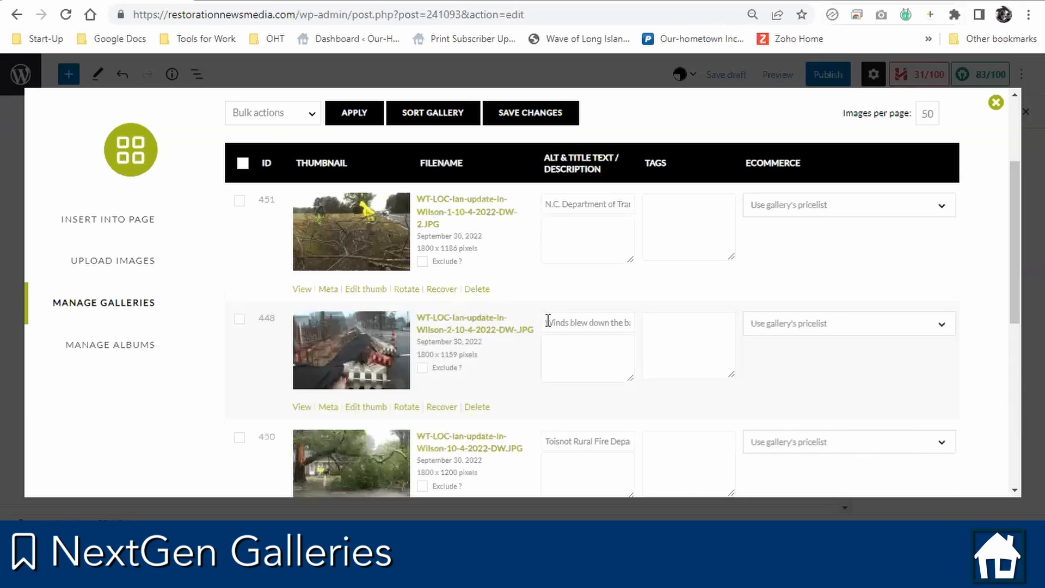
{"action": "left_click_drag", "start_coordinate": [549, 320], "coordinate": [687, 334]}
{"action": "left_click", "coordinate": [565, 349]}
{"action": "left_click_drag", "start_coordinate": [551, 324], "coordinate": [723, 342]}
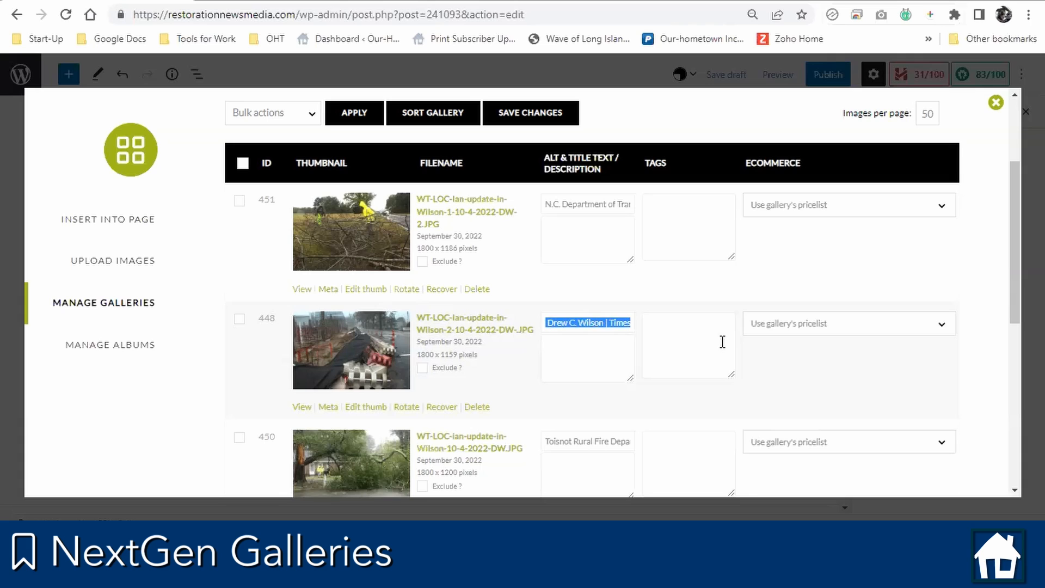
{"action": "left_click", "coordinate": [565, 353]}
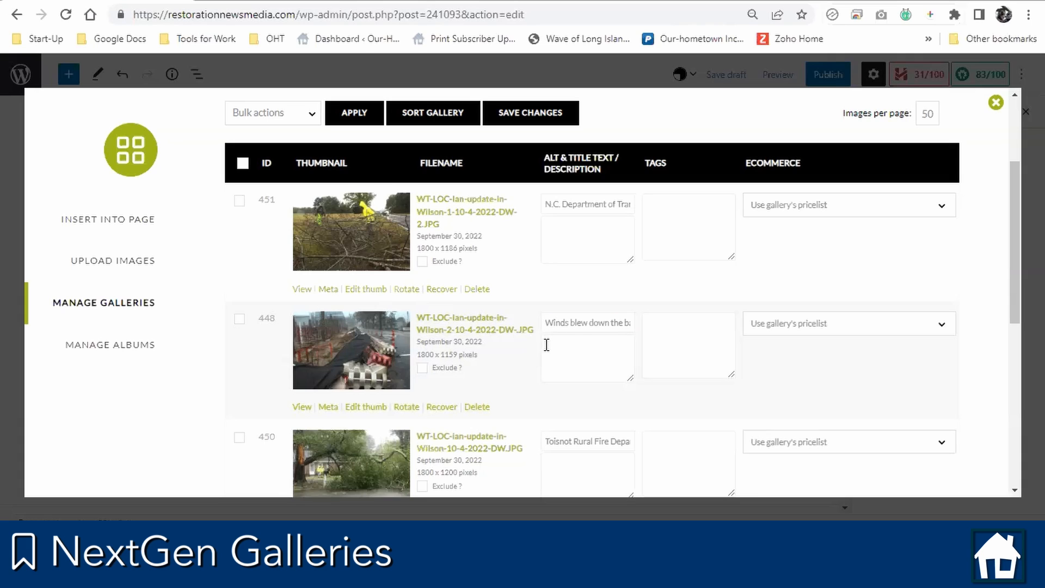
{"action": "left_click_drag", "start_coordinate": [550, 323], "coordinate": [700, 338]}
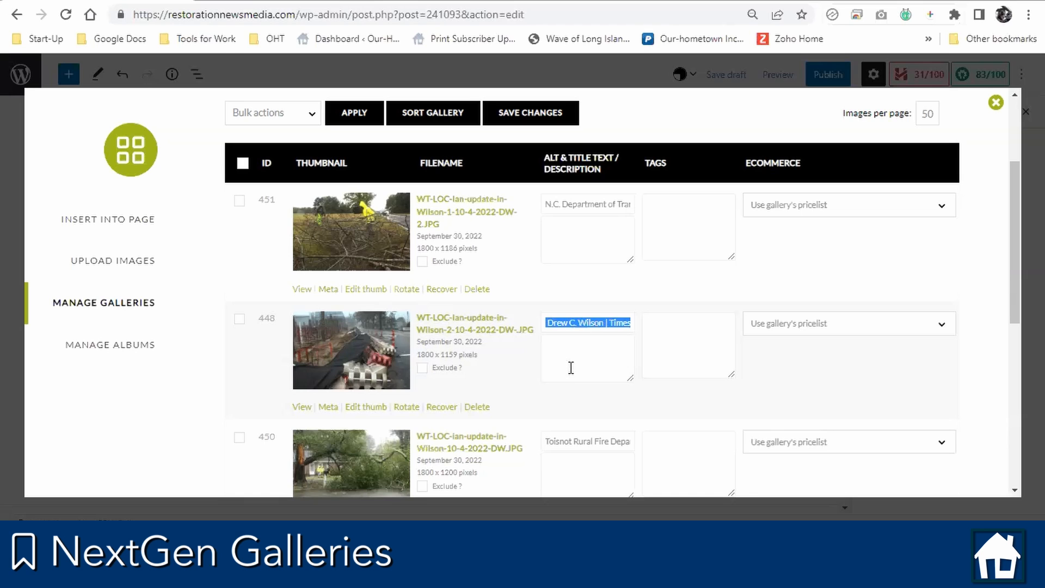
{"action": "scroll", "coordinate": [585, 370], "scroll_direction": "down", "scroll_amount": 5}
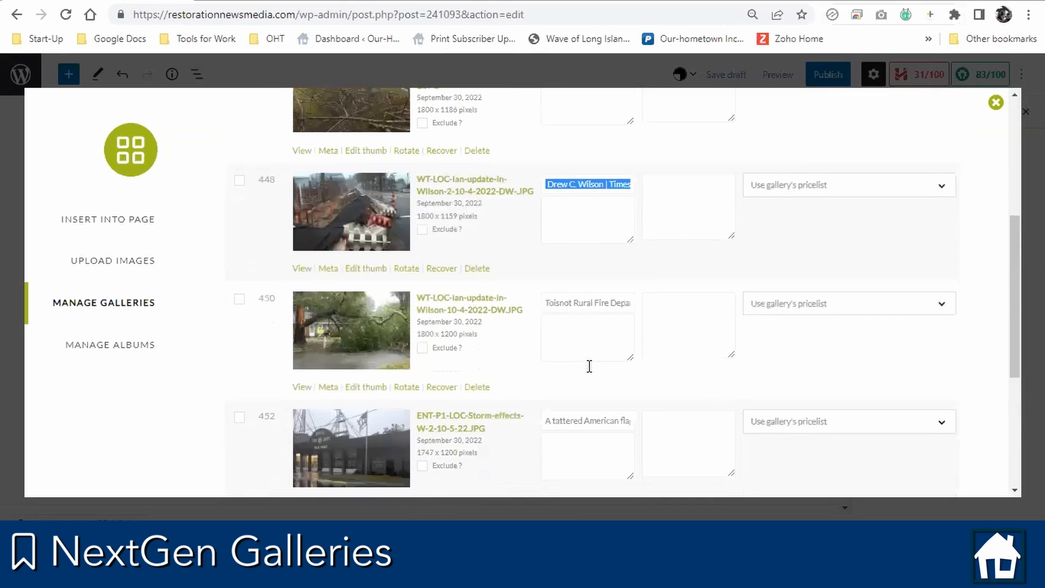
Look through the remaining Ian Stand-Alones images and their alt and title text
{"action": "scroll", "coordinate": [589, 368], "scroll_direction": "down", "scroll_amount": 1}
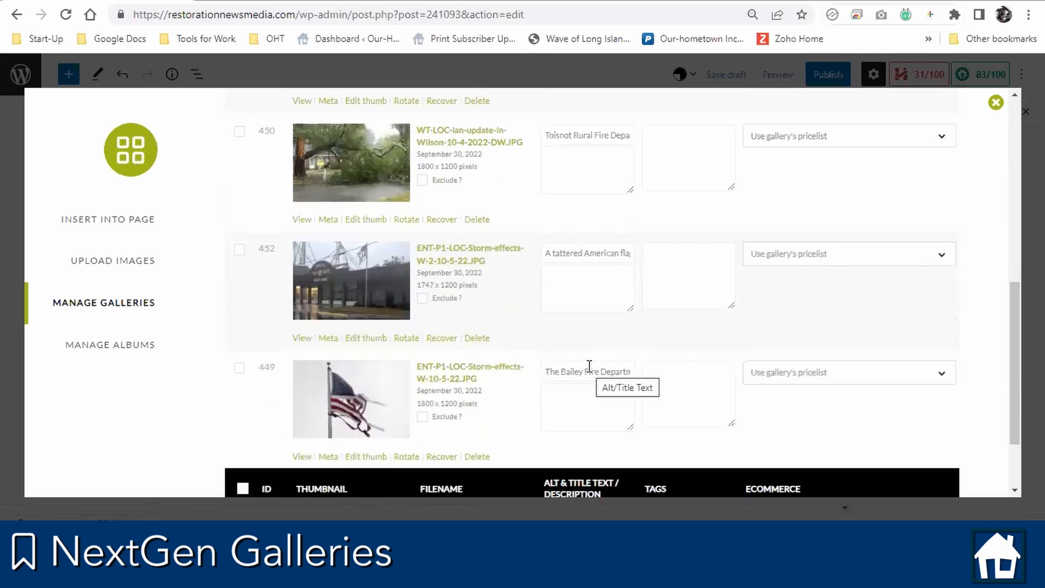
{"action": "scroll", "coordinate": [588, 367], "scroll_direction": "up", "scroll_amount": 8}
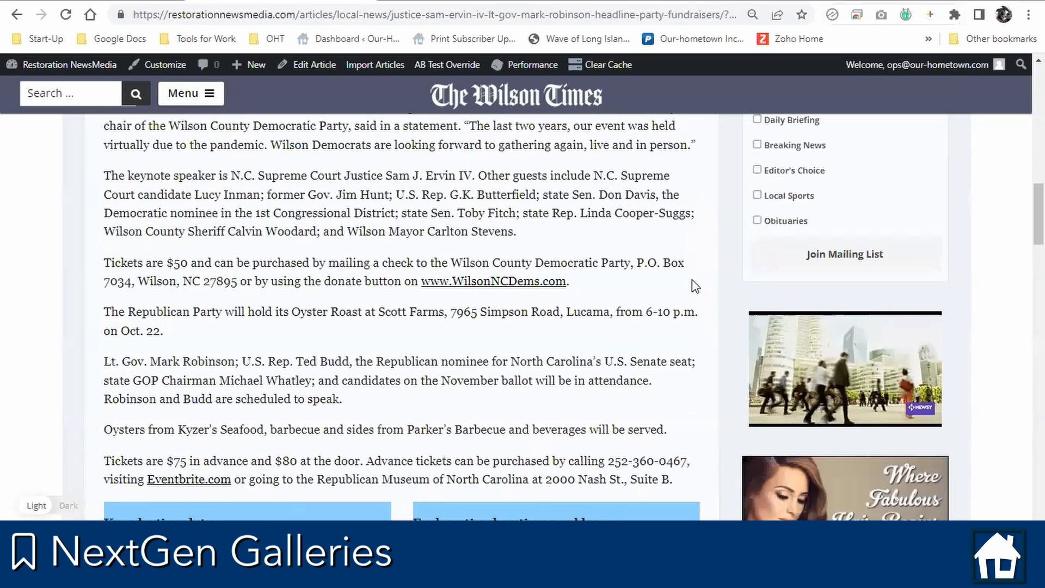
Examine the published party fundraisers article, including its blue two-column section on key election dates and early voting locations
{"action": "scroll", "coordinate": [692, 279], "scroll_direction": "down", "scroll_amount": 5}
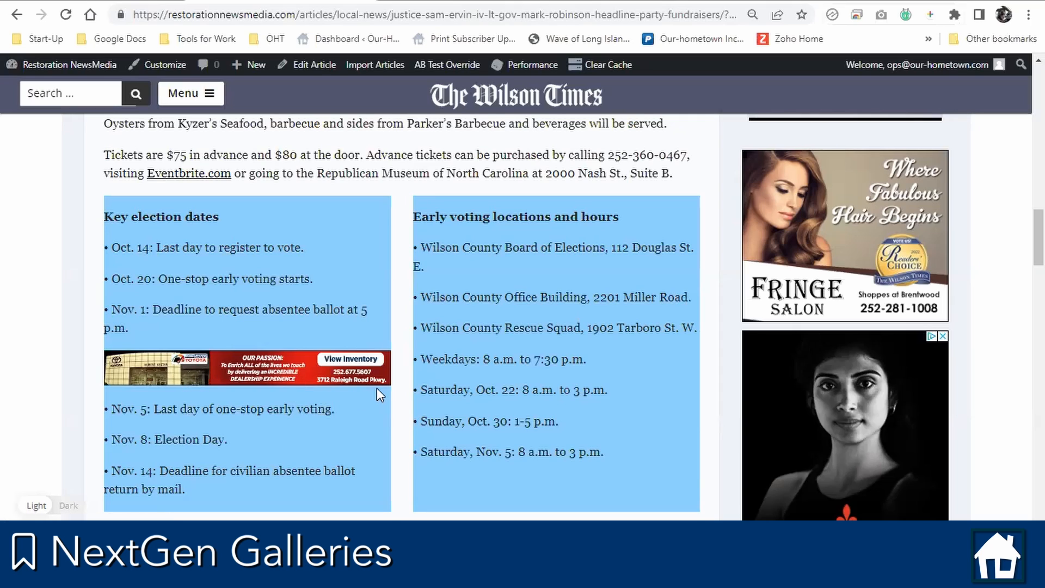
{"action": "scroll", "coordinate": [377, 387], "scroll_direction": "up", "scroll_amount": 10}
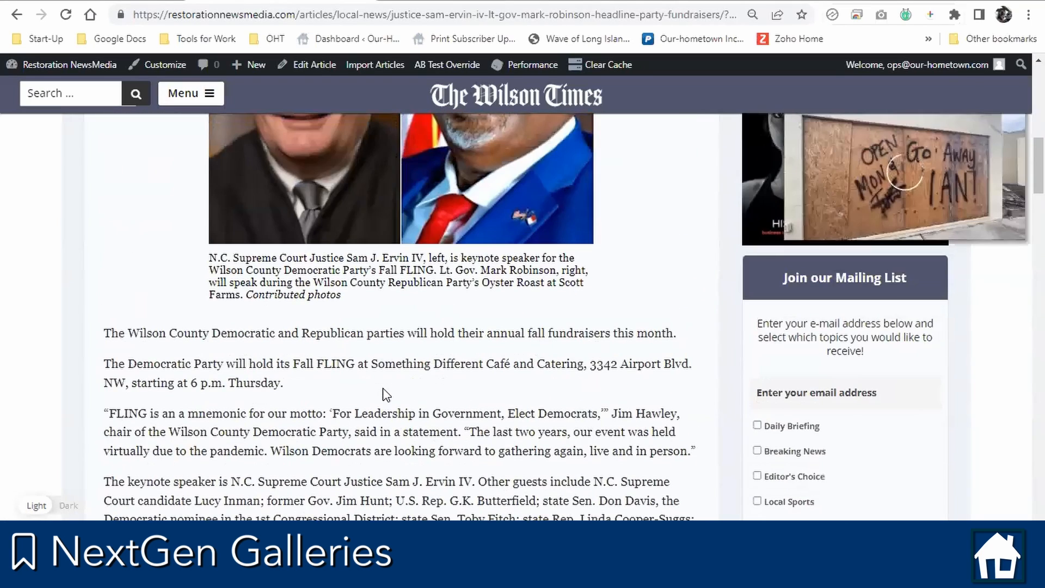
{"action": "scroll", "coordinate": [383, 388], "scroll_direction": "up", "scroll_amount": 5}
{"action": "scroll", "coordinate": [384, 388], "scroll_direction": "down", "scroll_amount": 8}
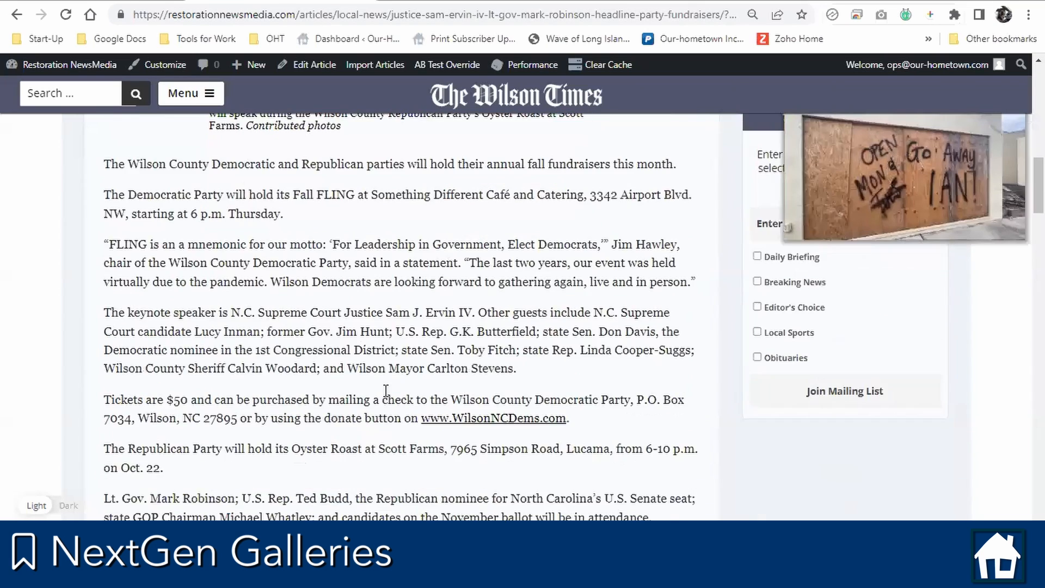
{"action": "scroll", "coordinate": [385, 392], "scroll_direction": "down", "scroll_amount": 10}
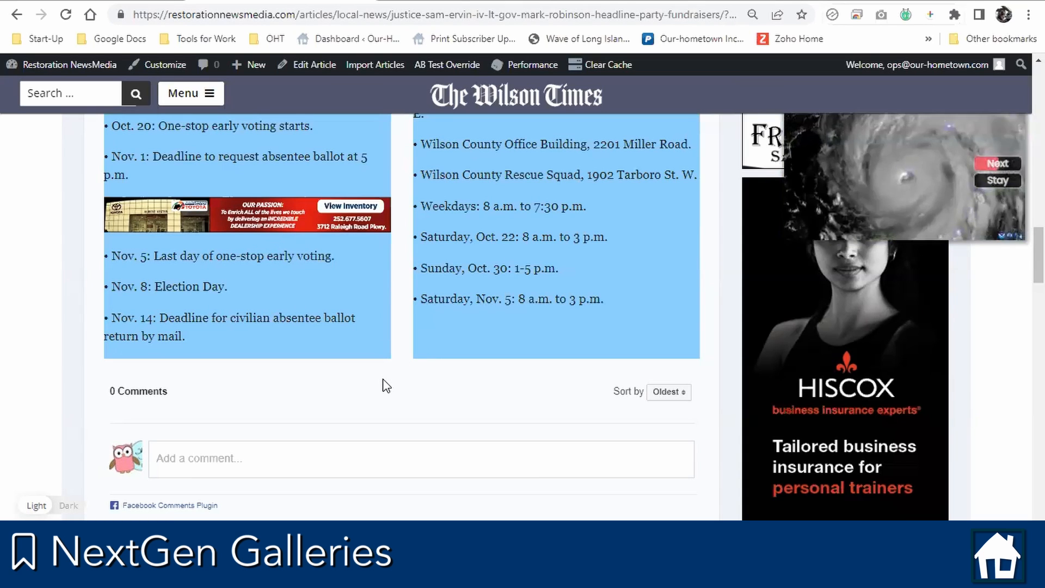
{"action": "scroll", "coordinate": [384, 381], "scroll_direction": "up", "scroll_amount": 10}
{"action": "scroll", "coordinate": [385, 384], "scroll_direction": "down", "scroll_amount": 8}
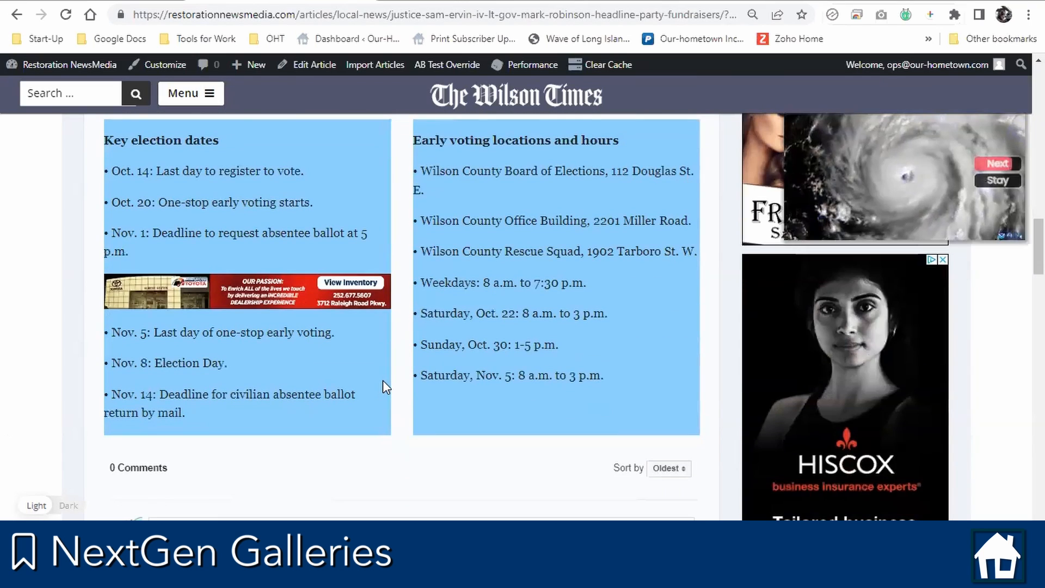
{"action": "scroll", "coordinate": [384, 381], "scroll_direction": "up", "scroll_amount": 1}
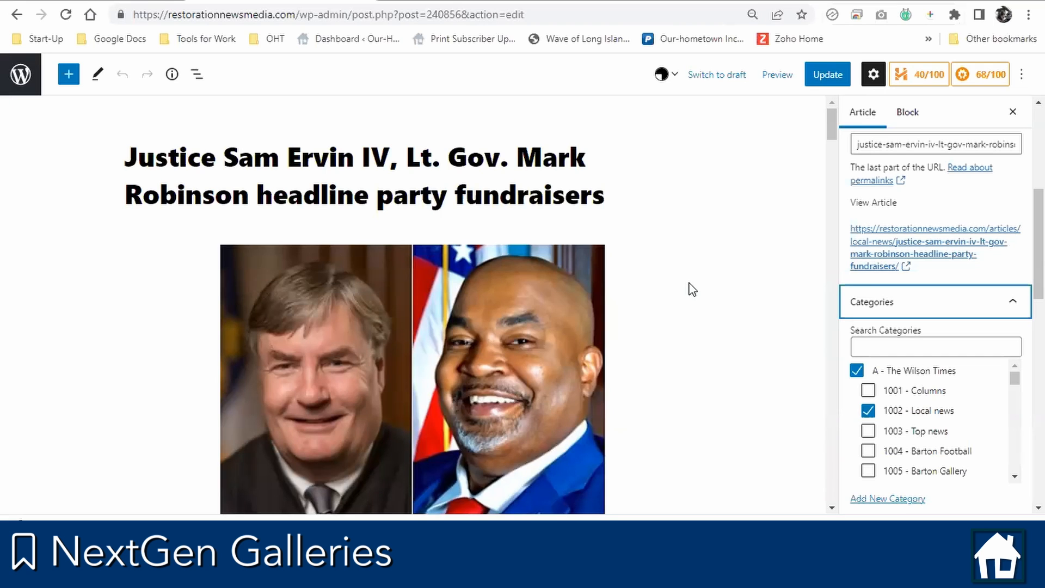
Examine how the party fundraisers article's text and two-column election section are laid out in the article editor
{"action": "scroll", "coordinate": [690, 289], "scroll_direction": "down", "scroll_amount": 8}
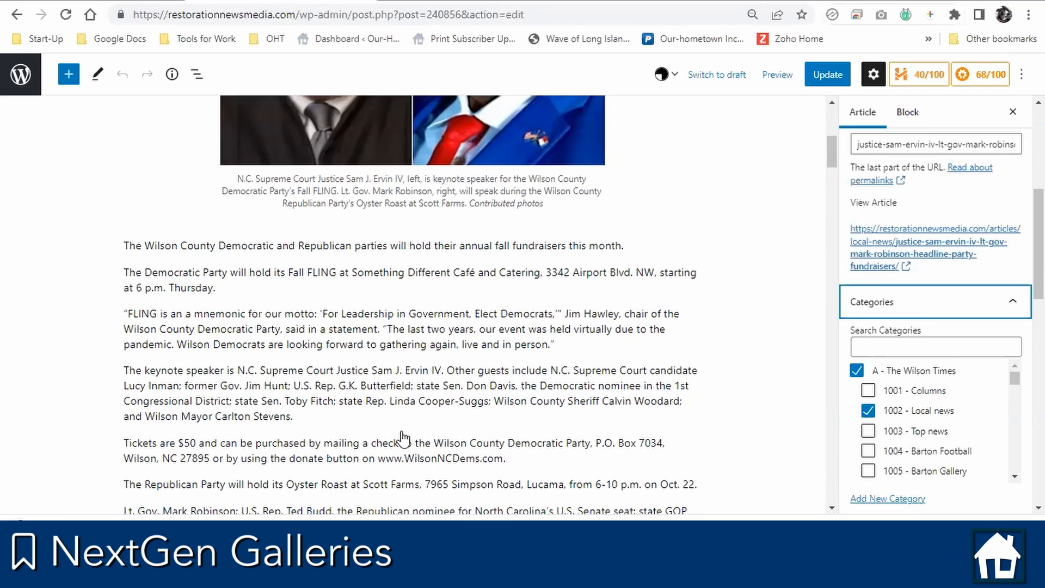
{"action": "left_click_drag", "start_coordinate": [392, 428], "coordinate": [240, 371]}
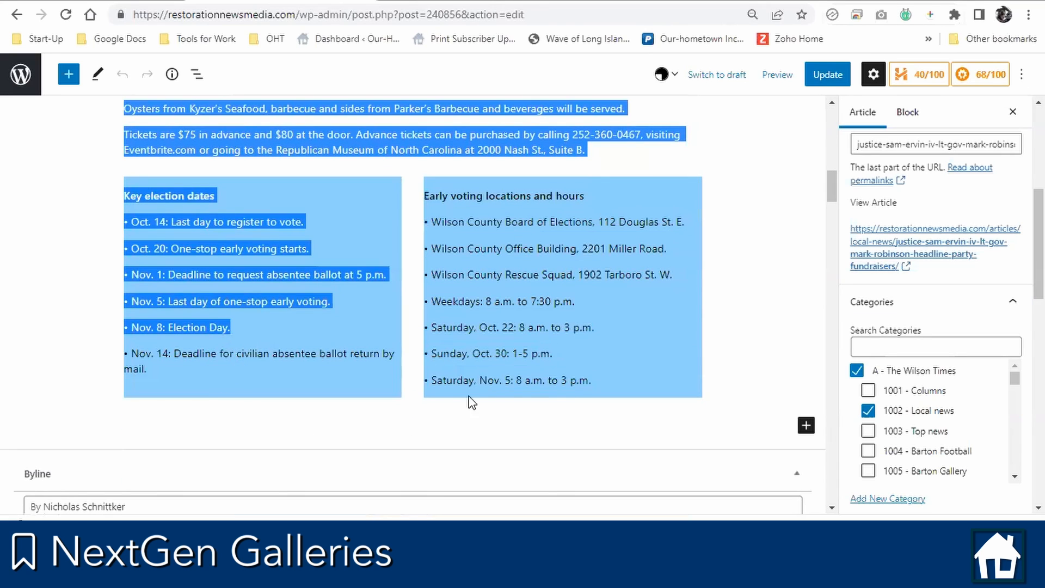
{"action": "scroll", "coordinate": [643, 334], "scroll_direction": "up", "scroll_amount": 15}
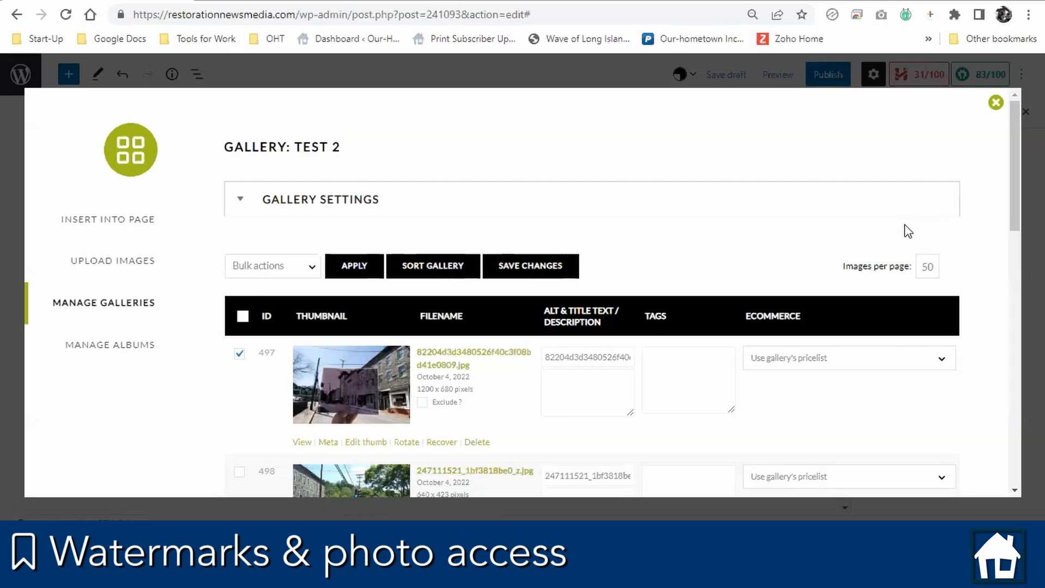
Choose the Set watermark bulk action for the selected first image of the Test 2 gallery
{"action": "left_click", "coordinate": [301, 269]}
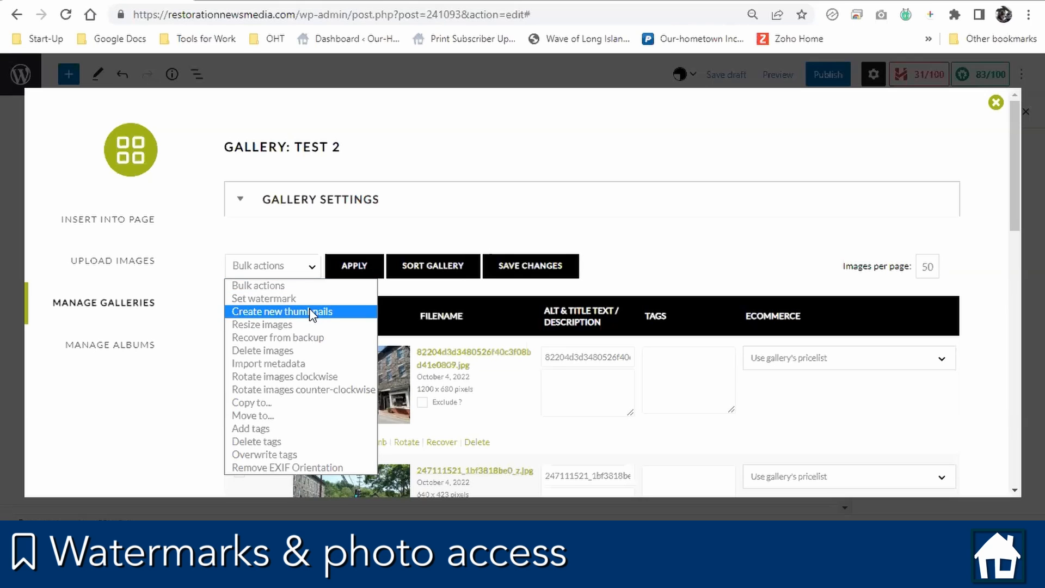
{"action": "left_click", "coordinate": [197, 327]}
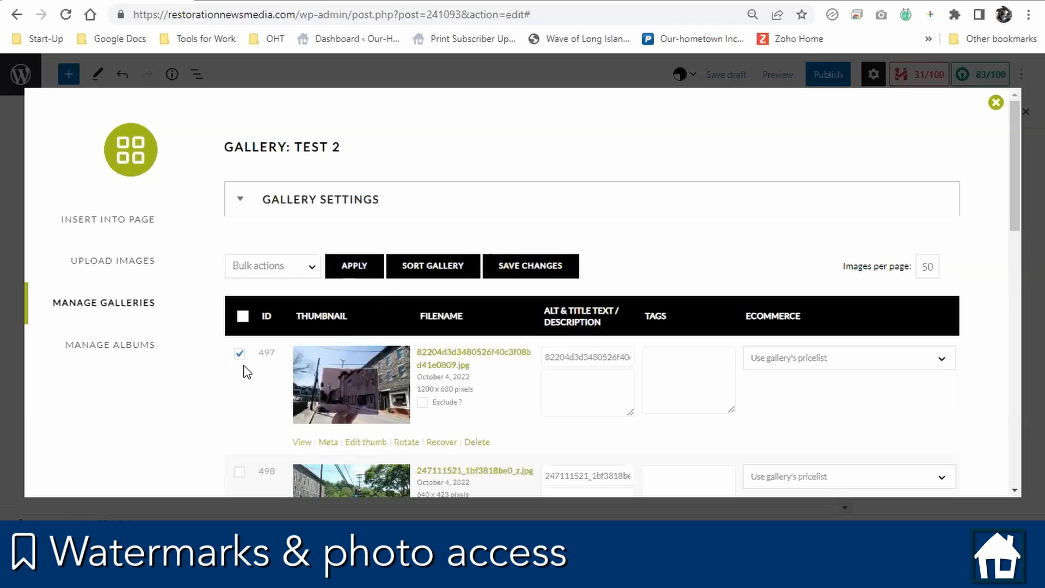
{"action": "left_click", "coordinate": [284, 268]}
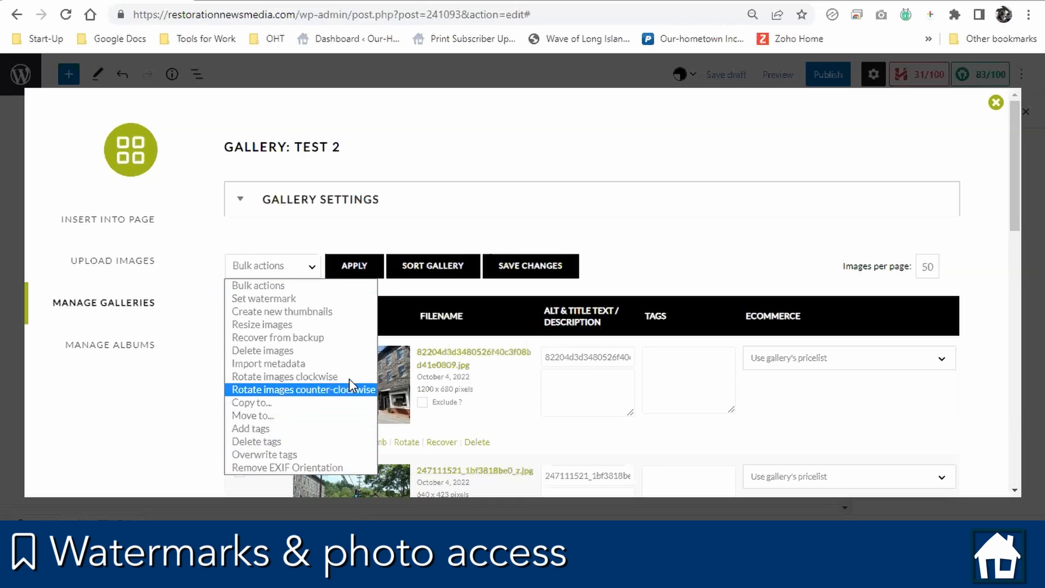
{"action": "left_click", "coordinate": [277, 298]}
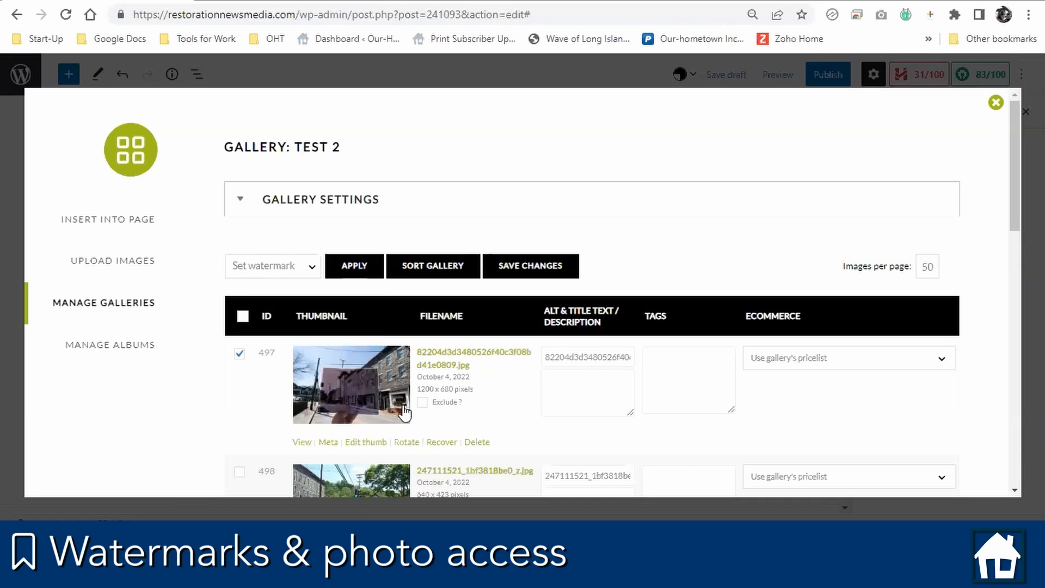
Review the ecommerce pricing options of the first Test 2 image, keeping Use gallery's pricelist
{"action": "left_click", "coordinate": [796, 361]}
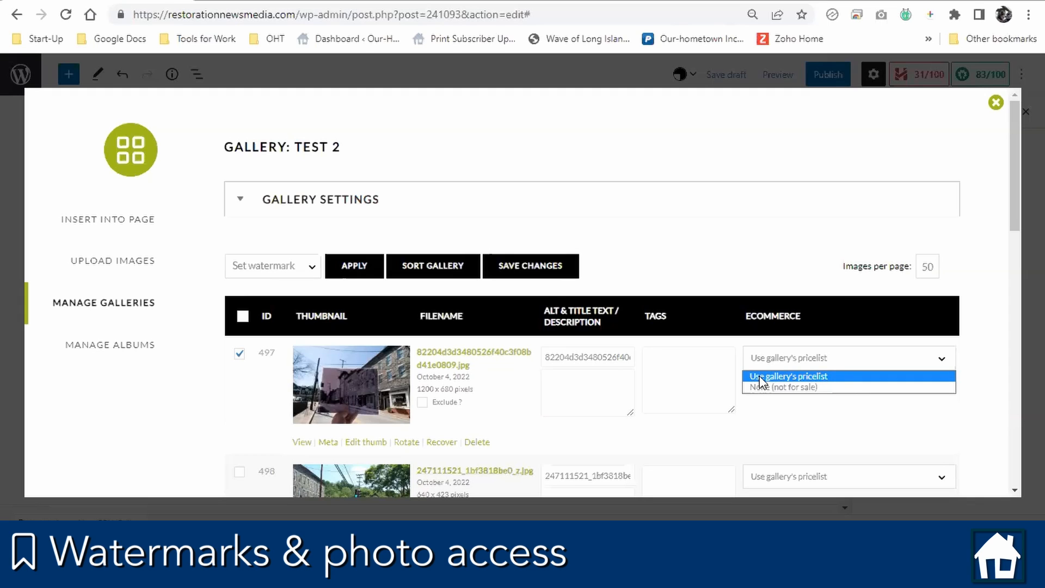
{"action": "left_click", "coordinate": [812, 375]}
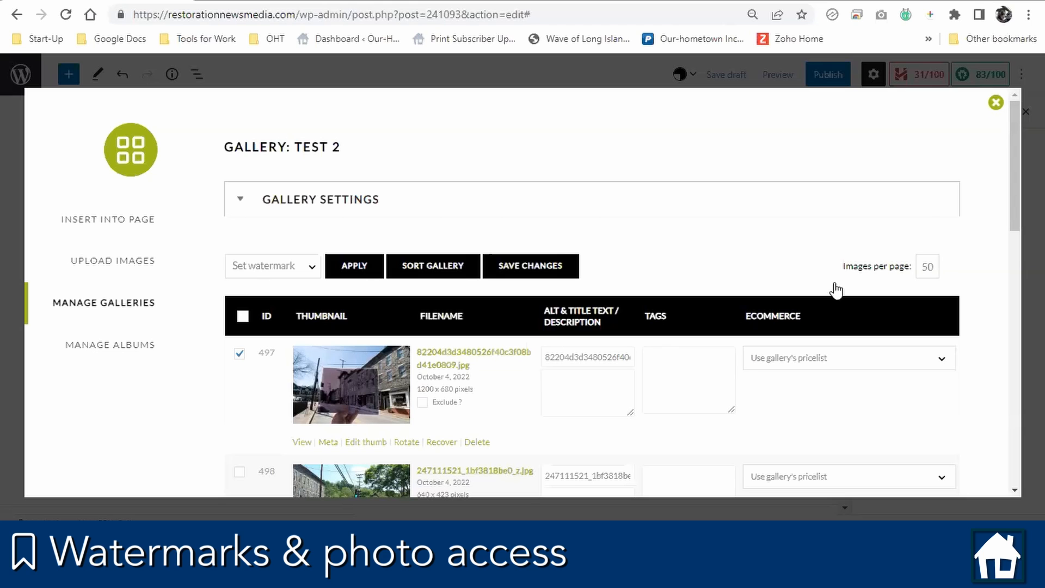
{"action": "left_click", "coordinate": [805, 359]}
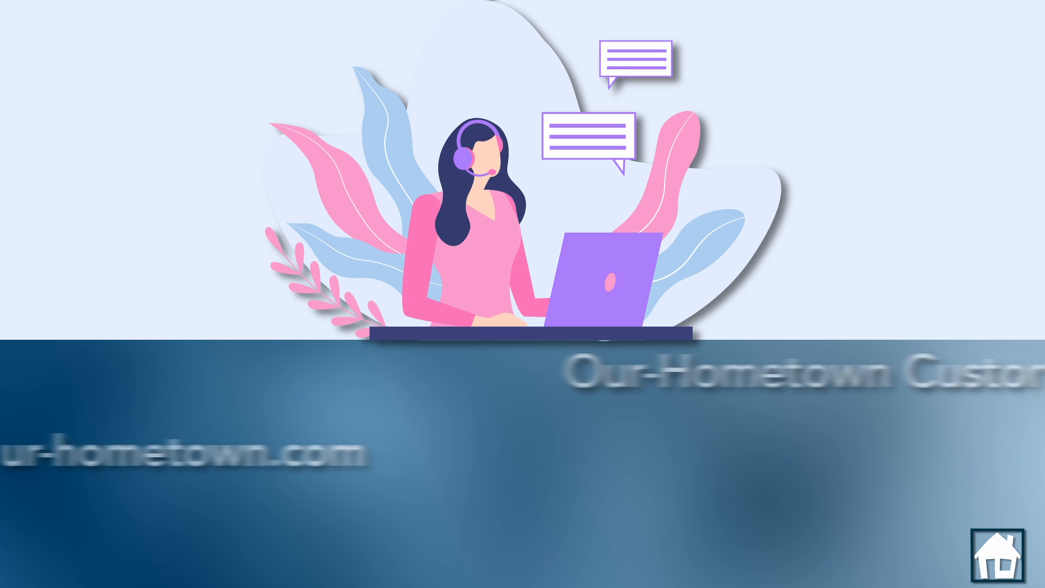